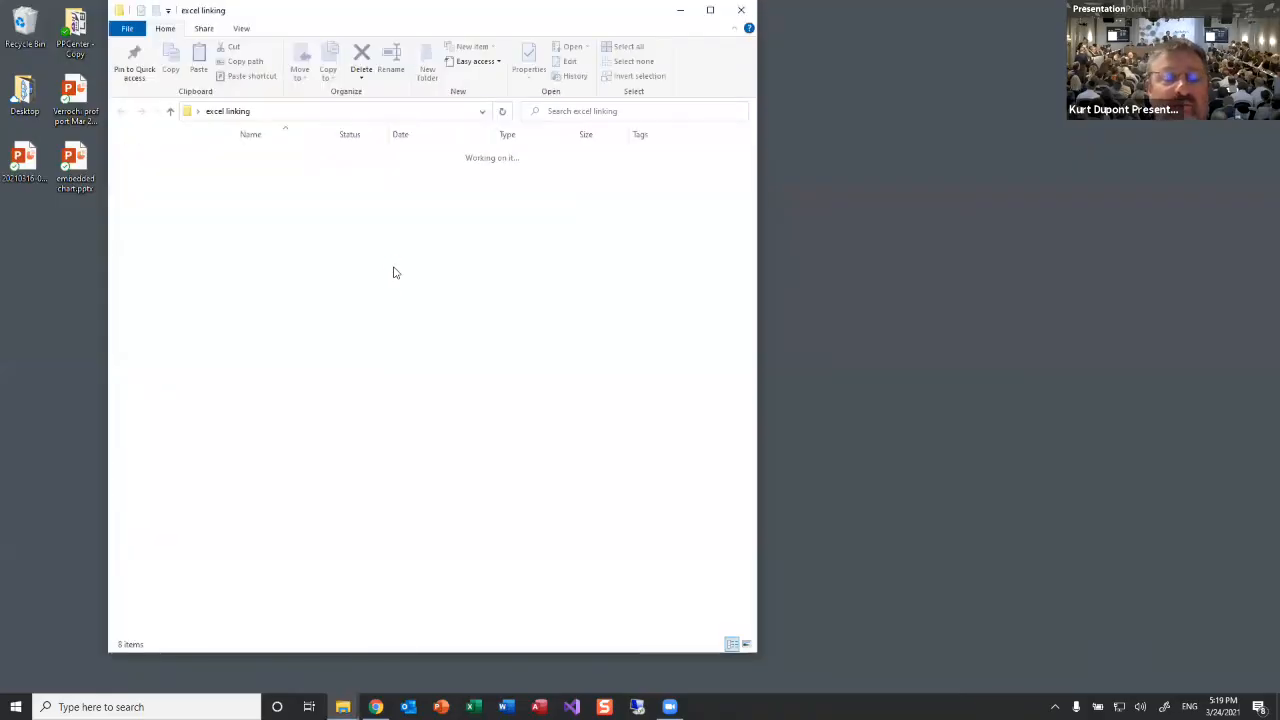
# Step: Open the recurring slides datasheet workbook and review the FirstName, LastName and Score columns on the recurring slides data sheet
pyautogui.click(286, 256)
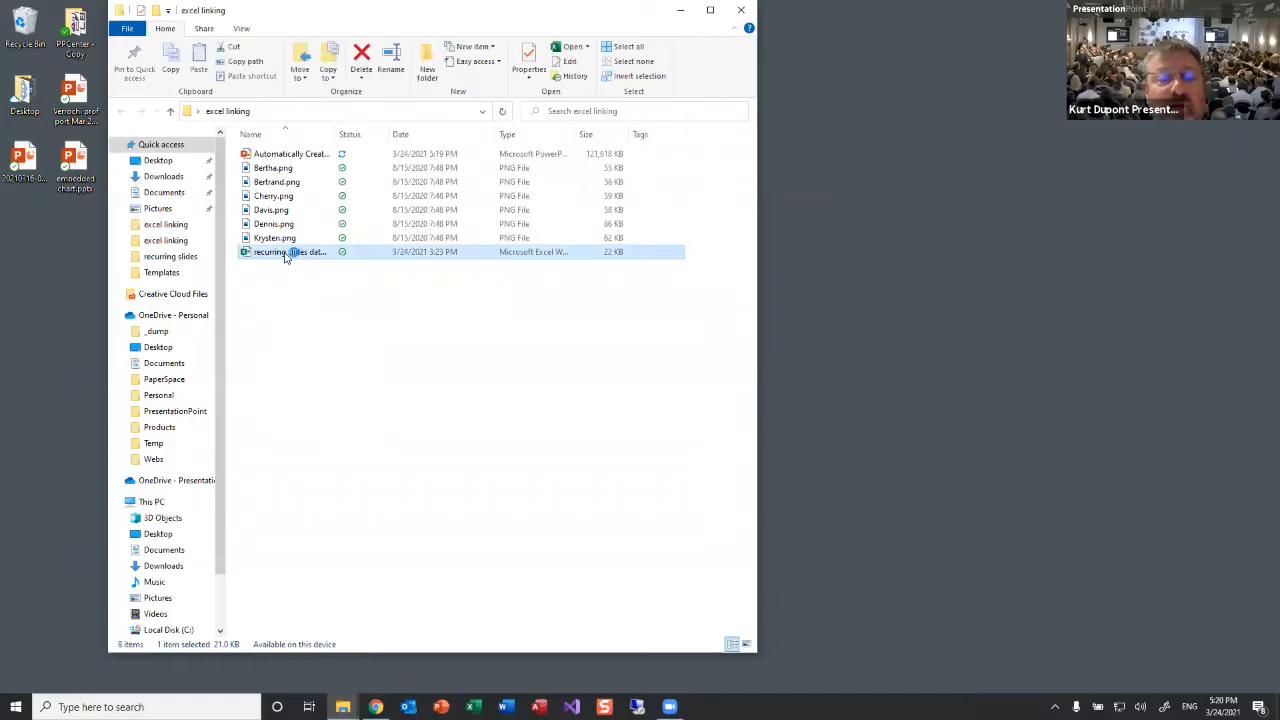
pyautogui.doubleClick(286, 256)
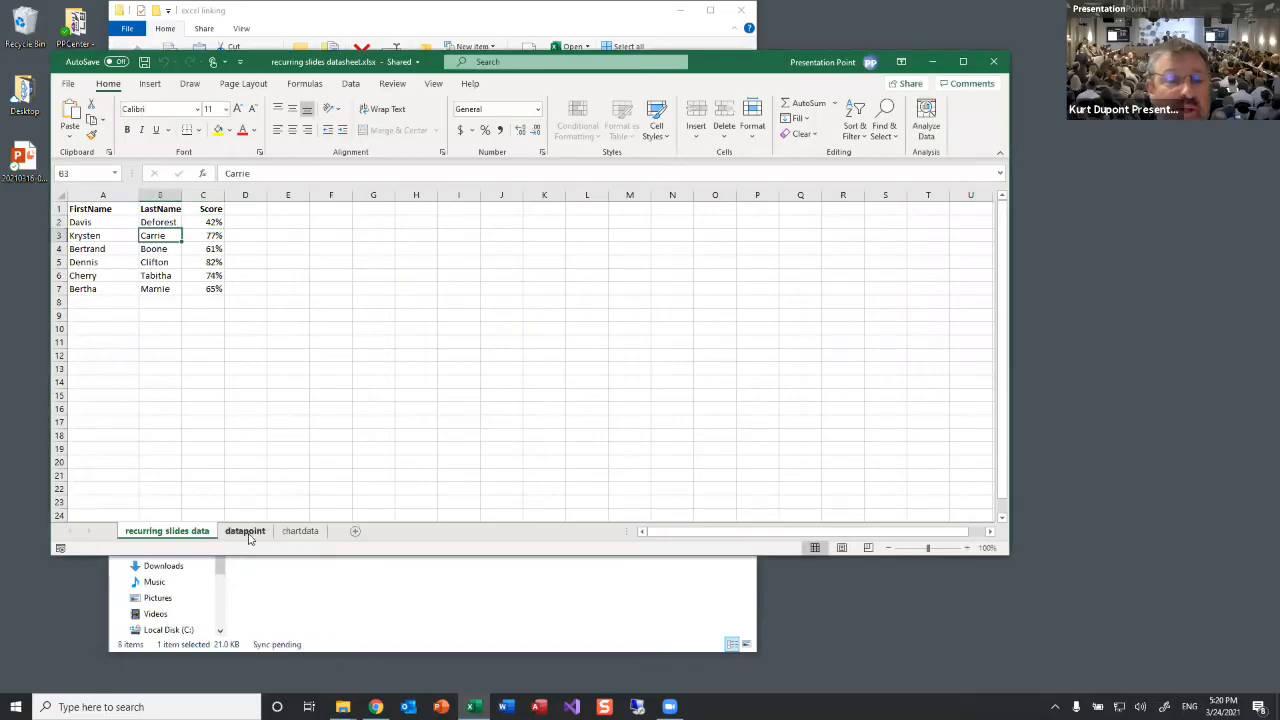
pyautogui.click(244, 535)
pyautogui.click(182, 536)
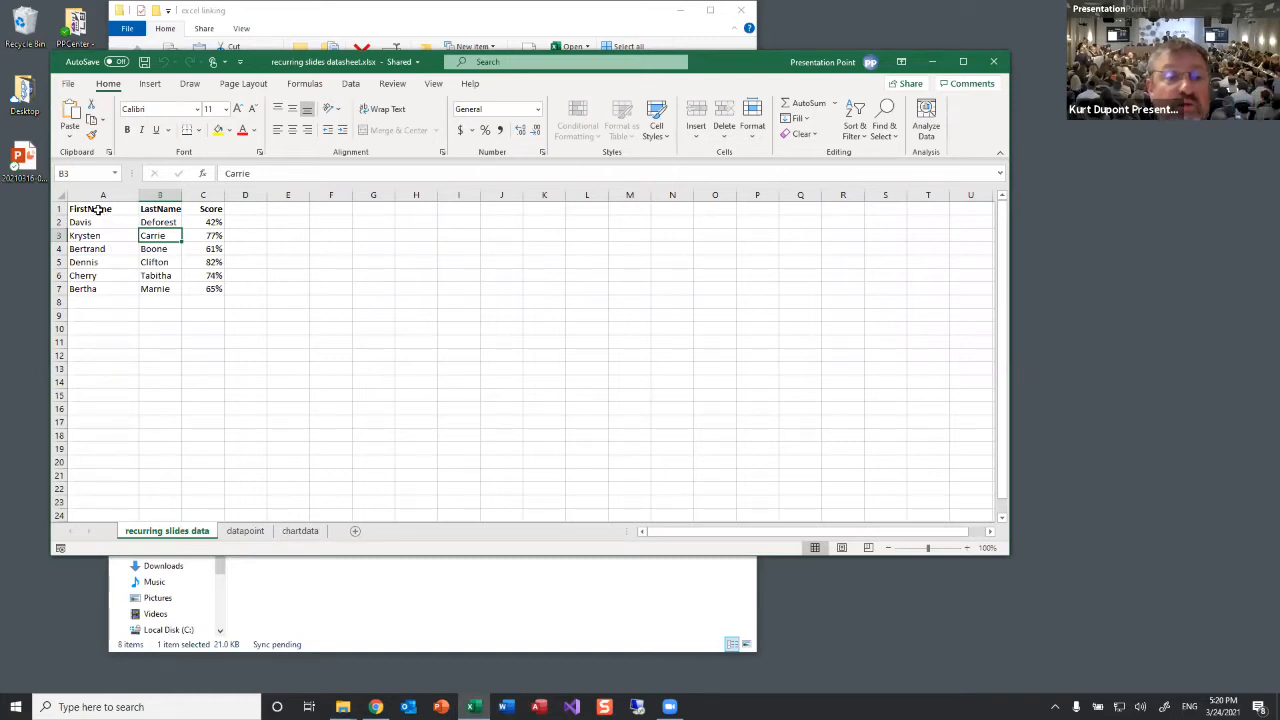
pyautogui.click(146, 209)
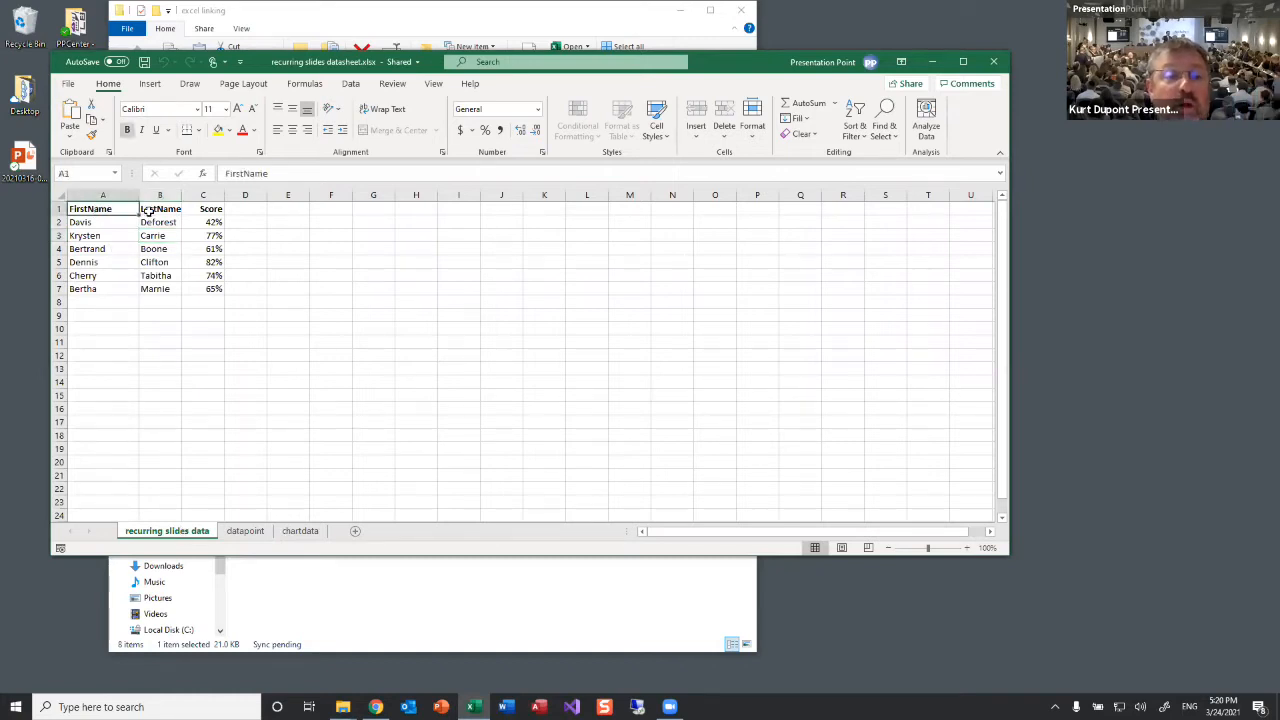
pyautogui.click(209, 221)
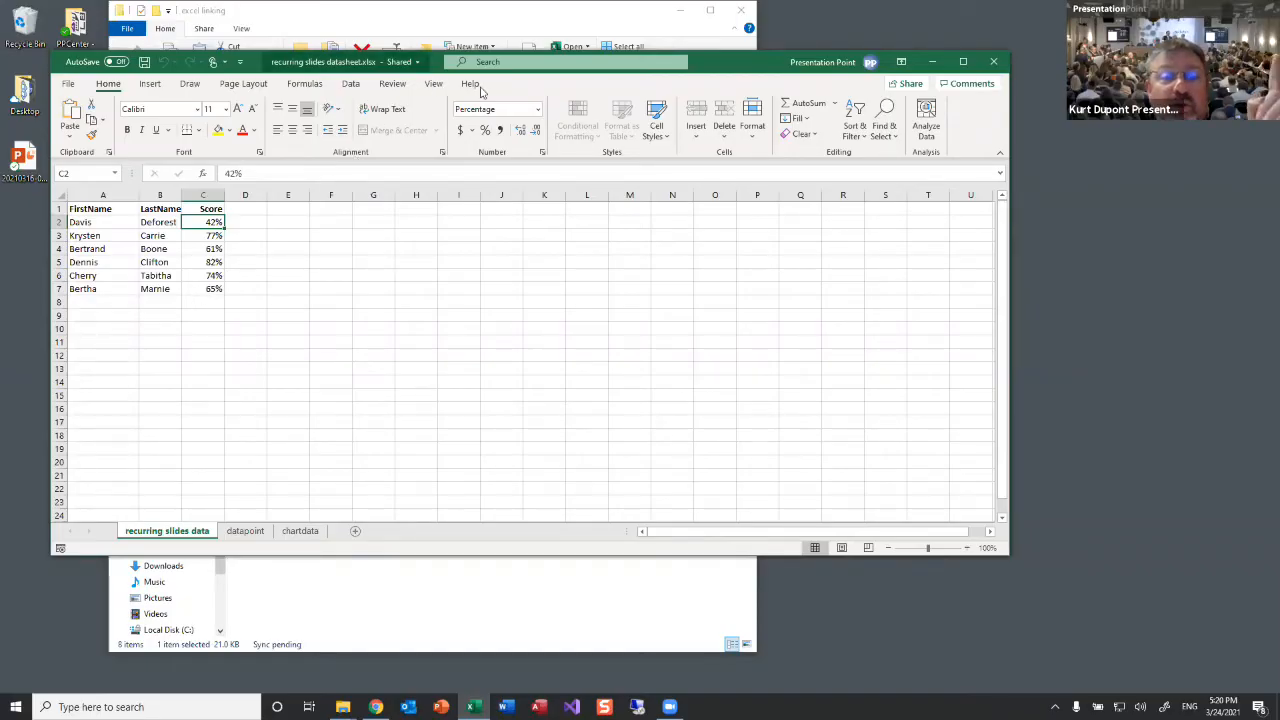
pyautogui.moveTo(718, 62); pyautogui.dragTo(716, 132)
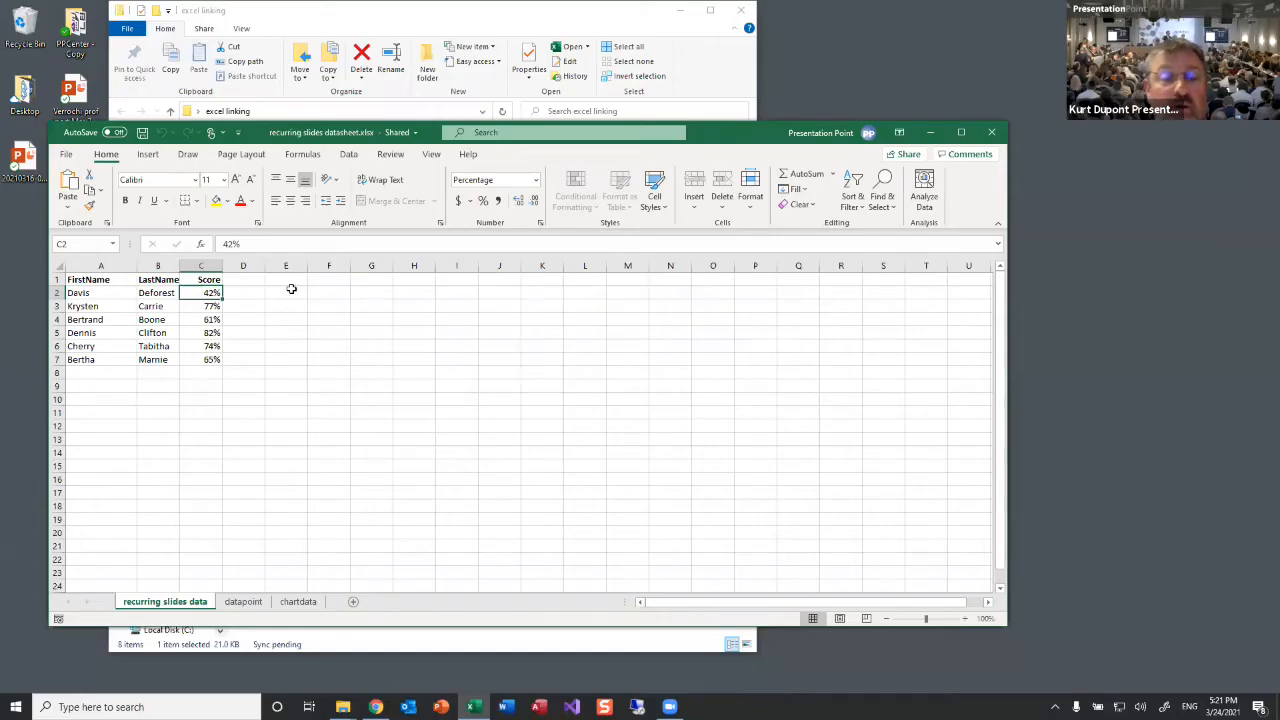
# Step: In the ribbon customization options, list all commands and select Share Workbook (Legacy)
pyautogui.click(67, 156)
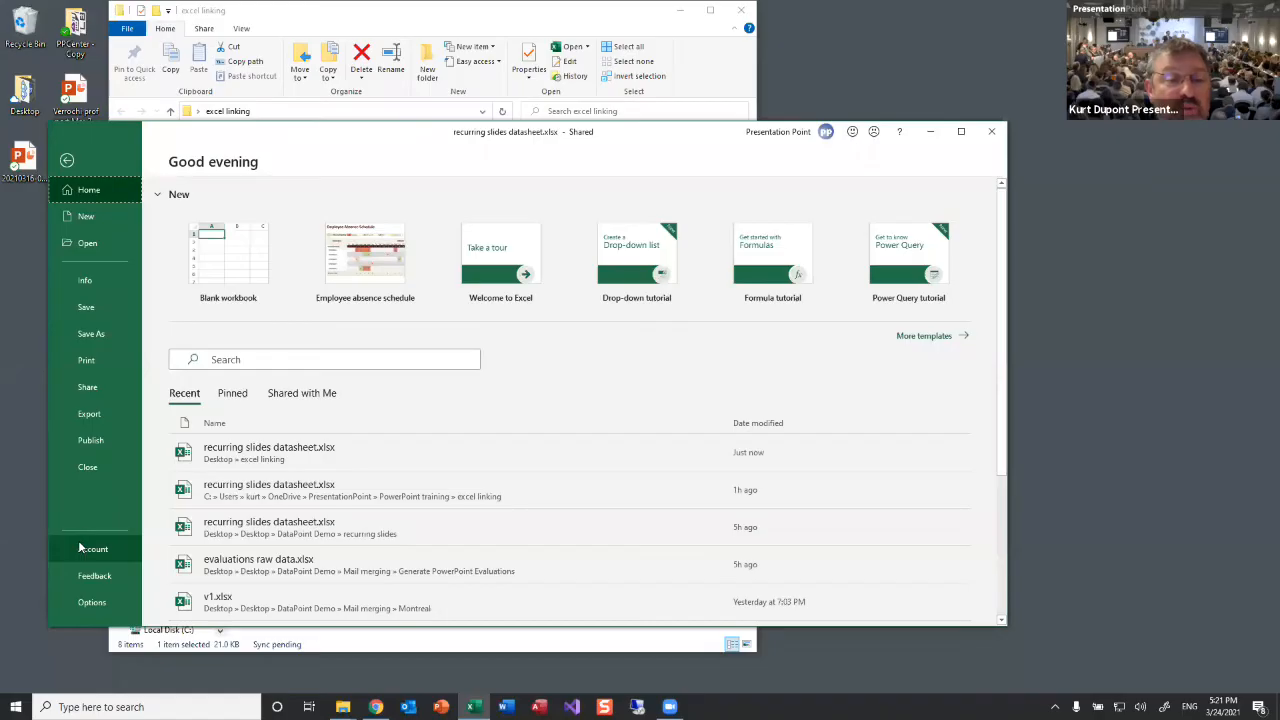
pyautogui.click(90, 603)
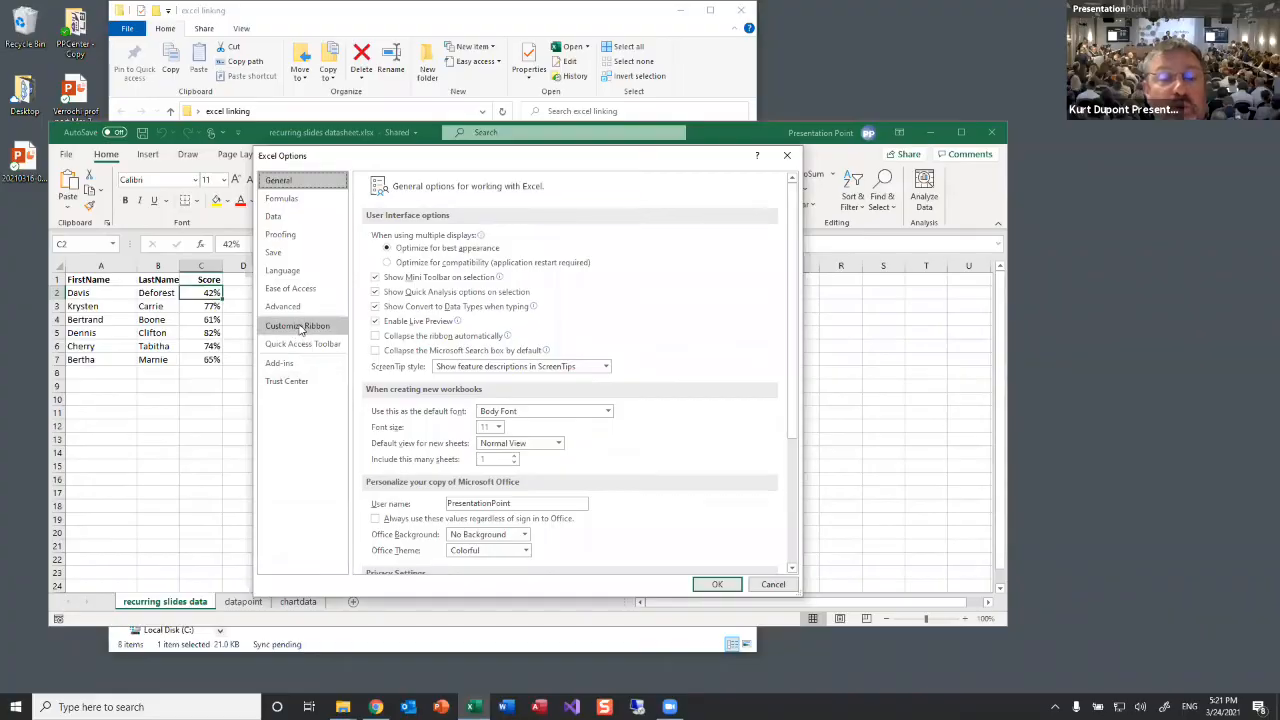
pyautogui.click(299, 327)
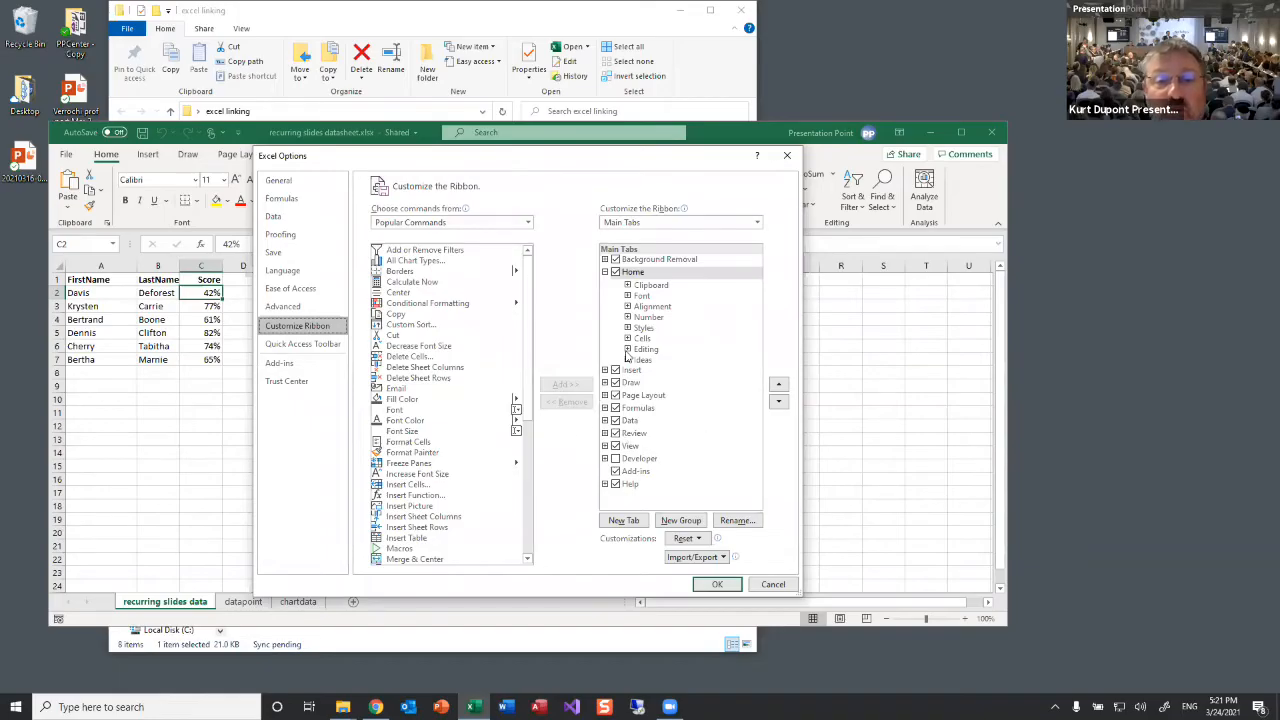
pyautogui.click(526, 221)
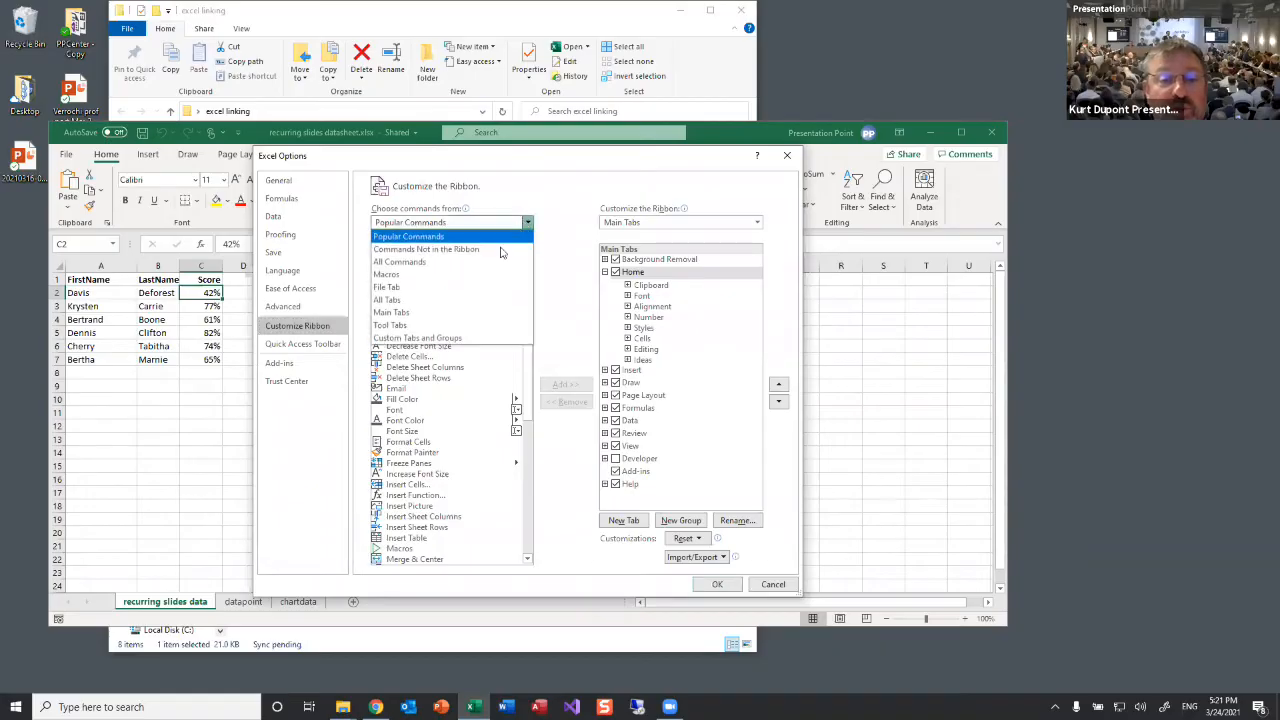
pyautogui.press('Escape')
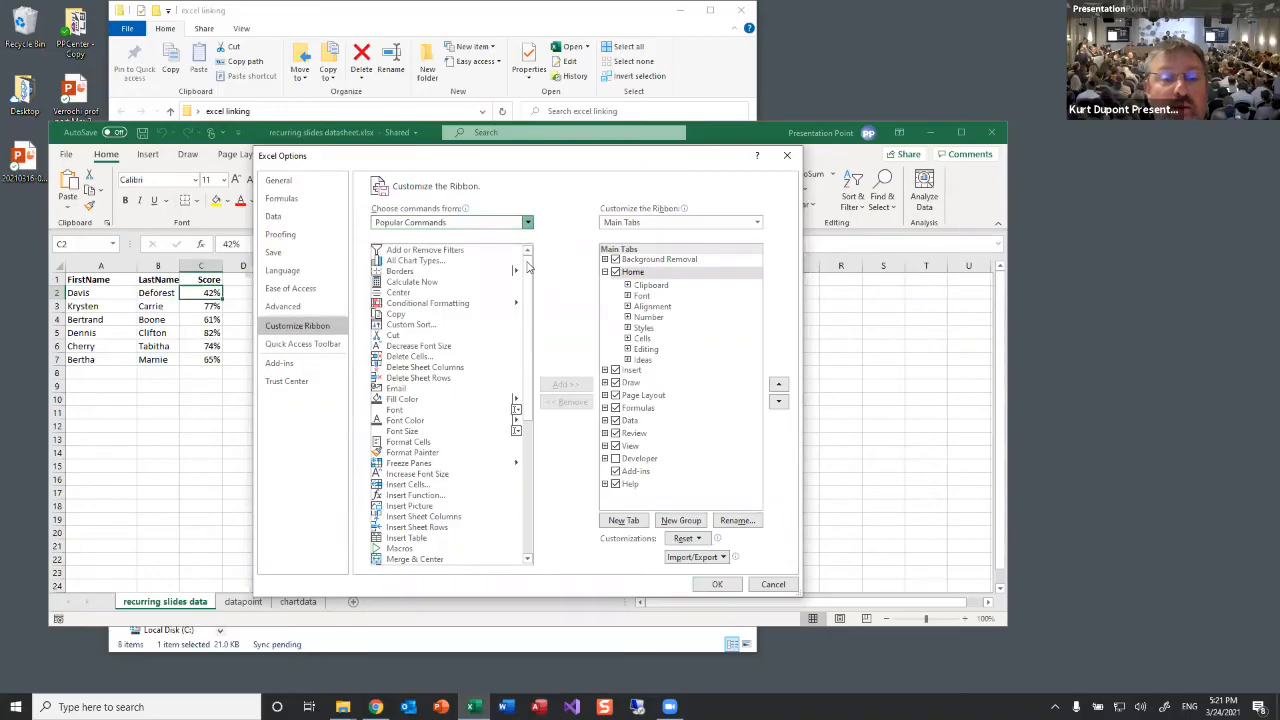
pyautogui.moveTo(527, 265); pyautogui.dragTo(480, 487)
pyautogui.scroll(-15, 480, 487)
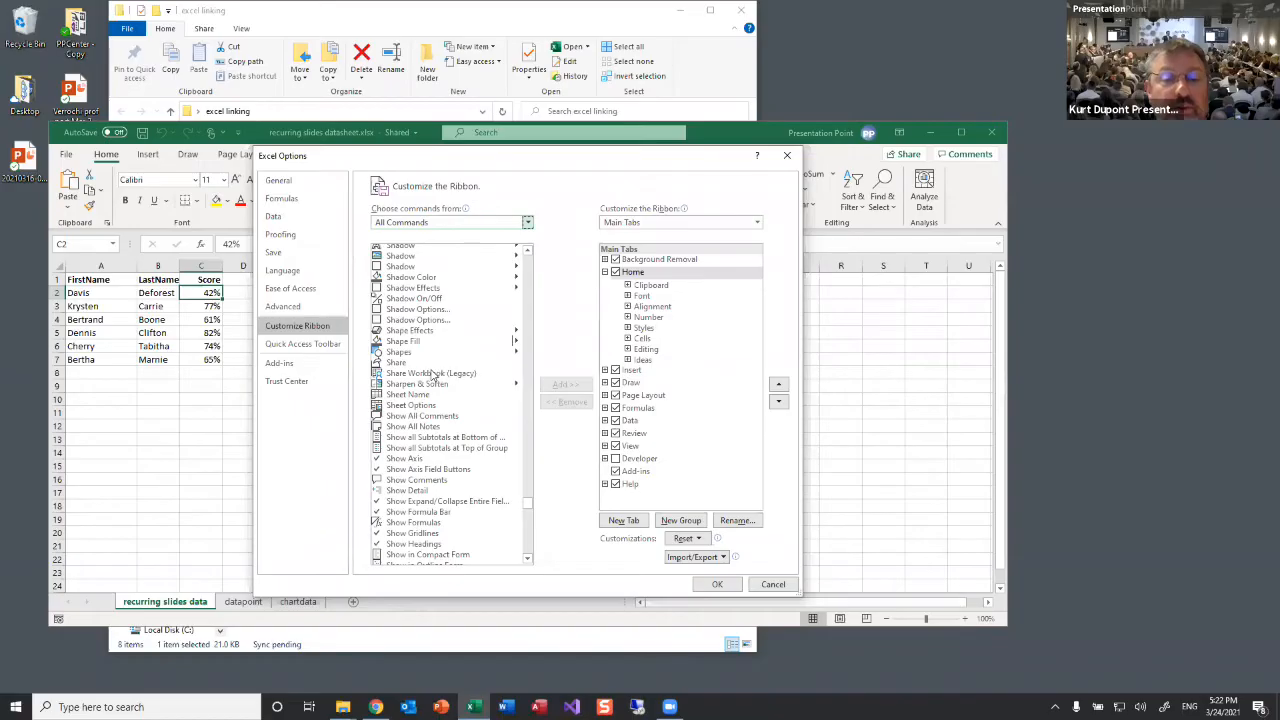
pyautogui.click(433, 374)
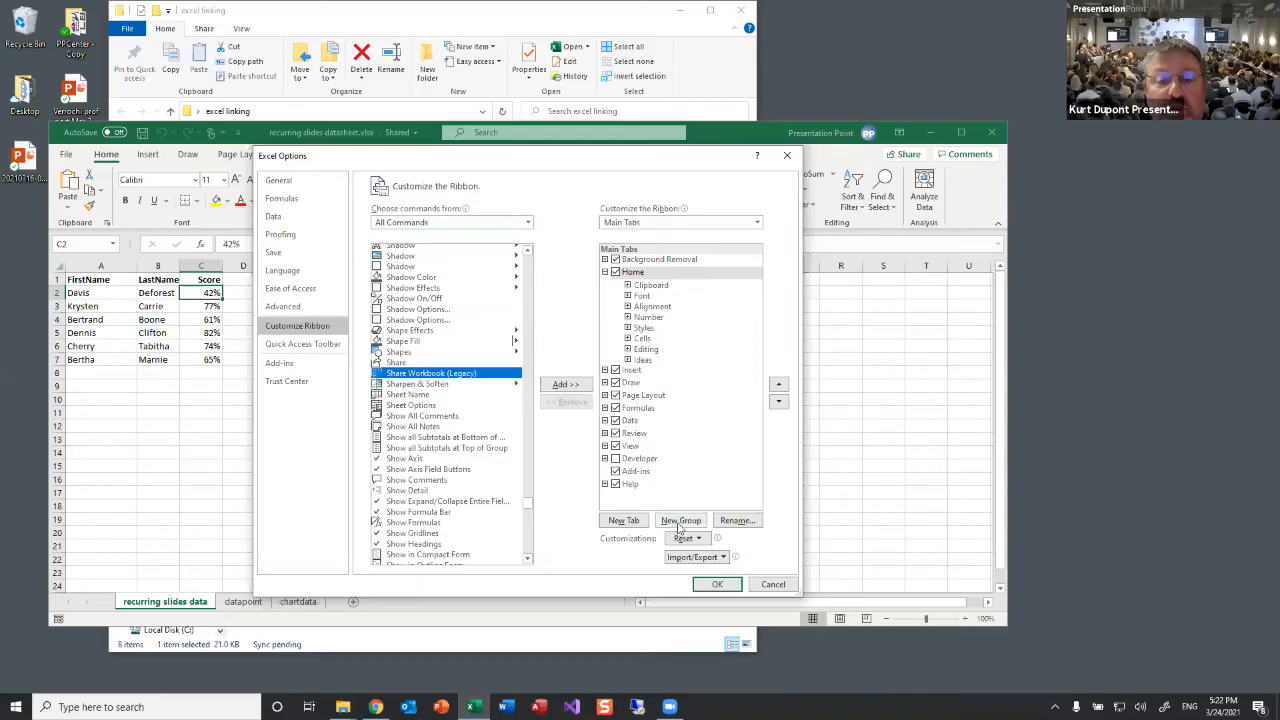
# Step: Create a custom group named Sharing in the View tab and add the Share Workbook (Legacy) command to it
pyautogui.click(637, 421)
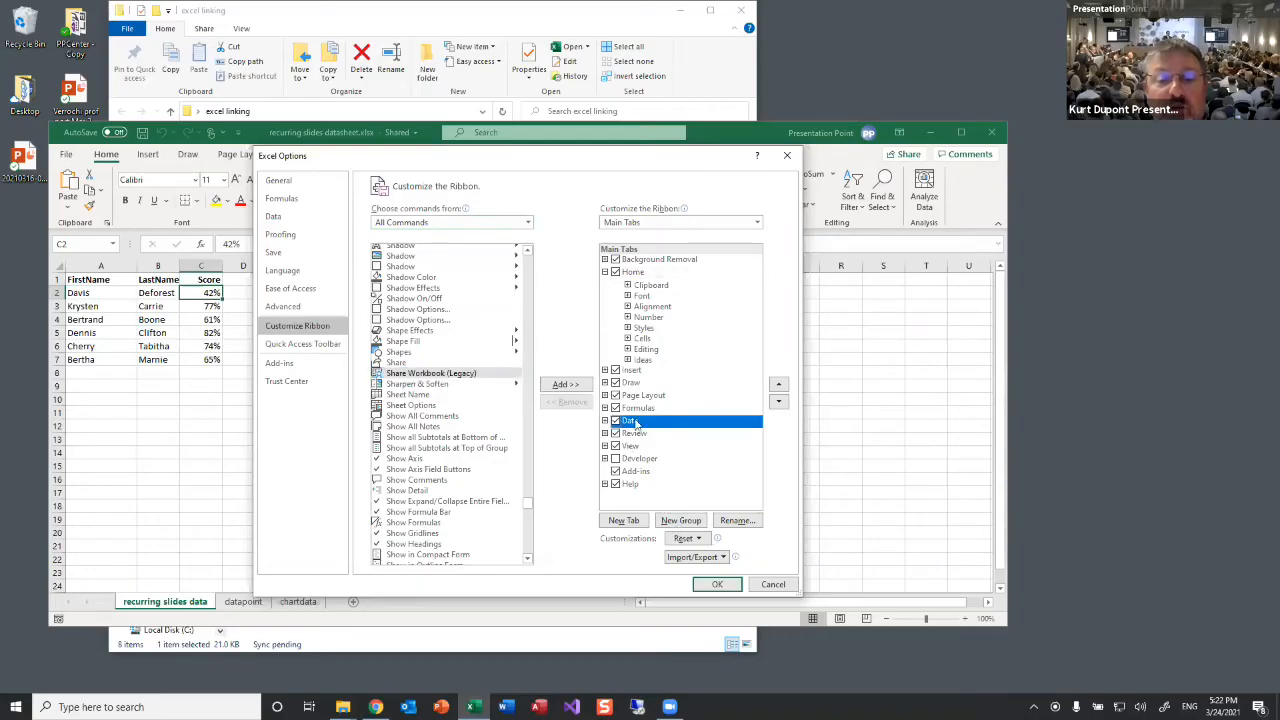
pyautogui.click(604, 446)
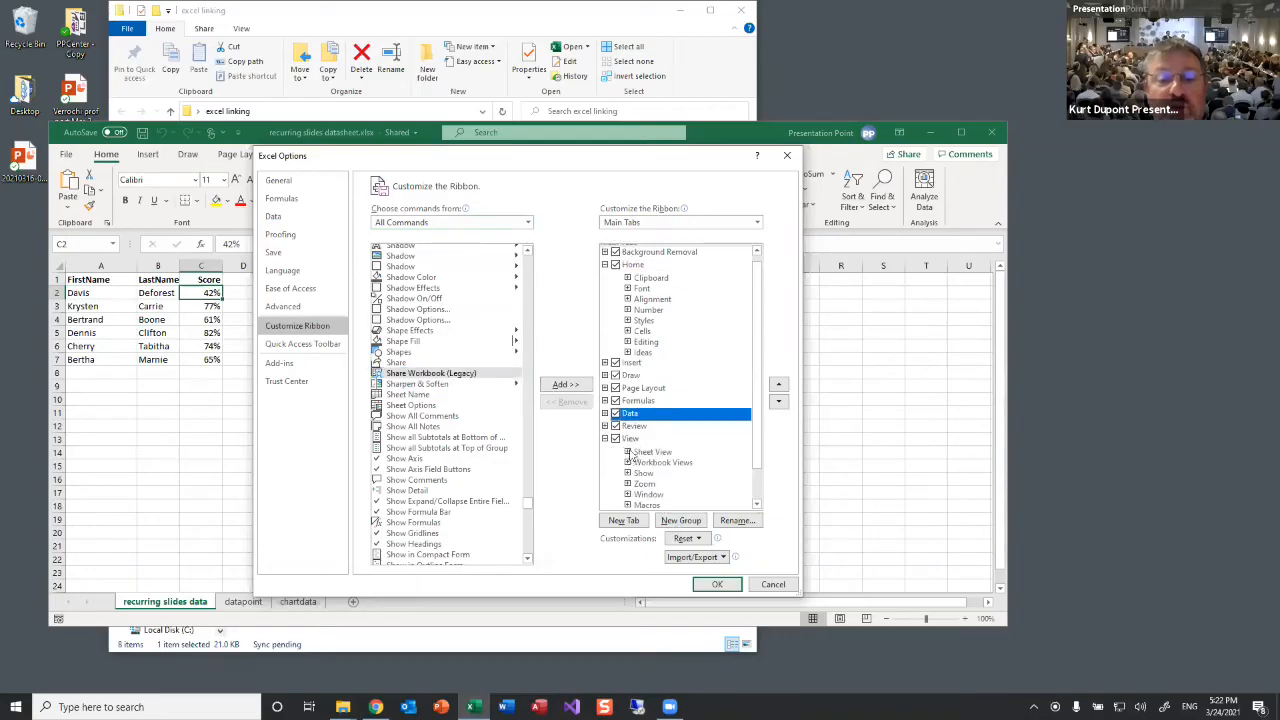
pyautogui.click(629, 441)
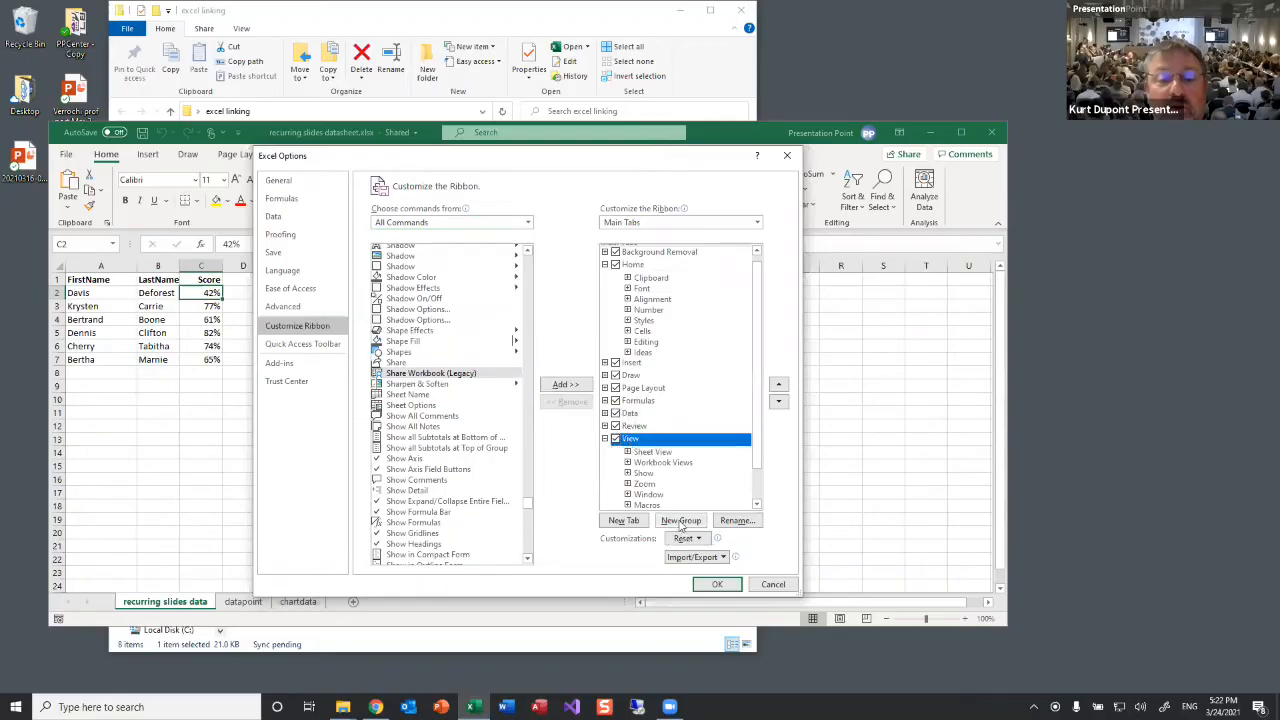
pyautogui.click(681, 521)
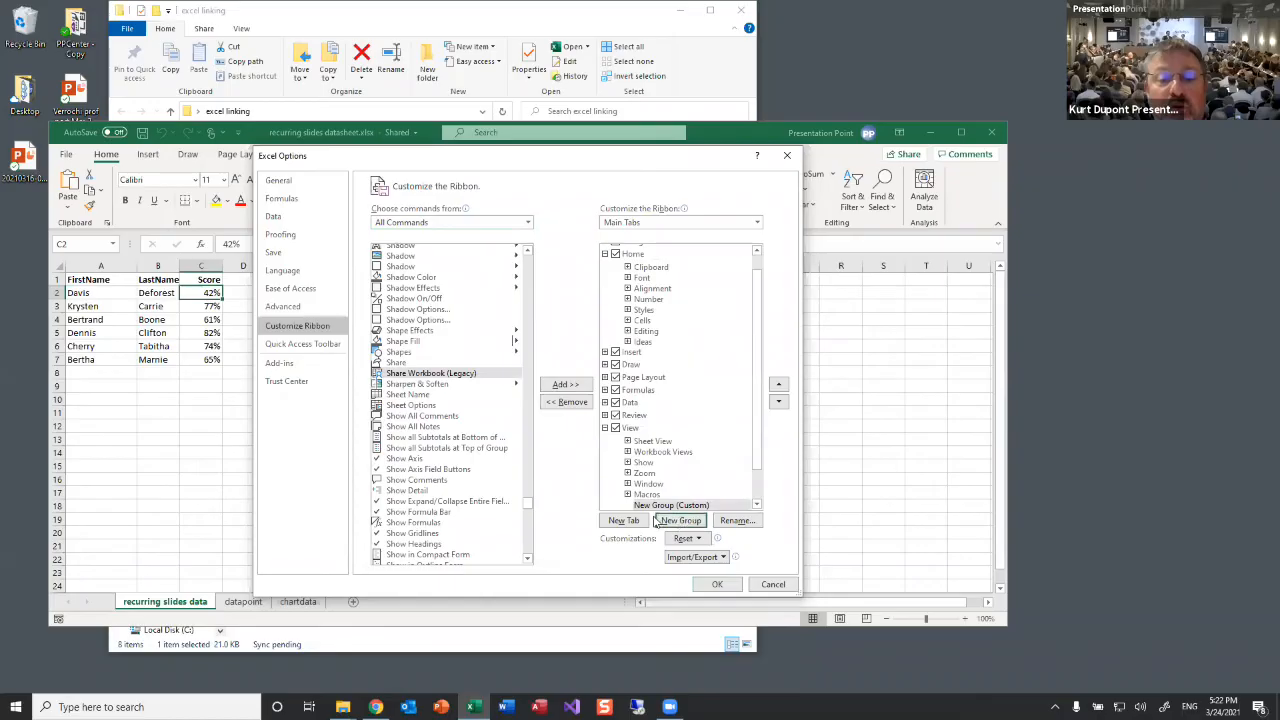
pyautogui.click(729, 521)
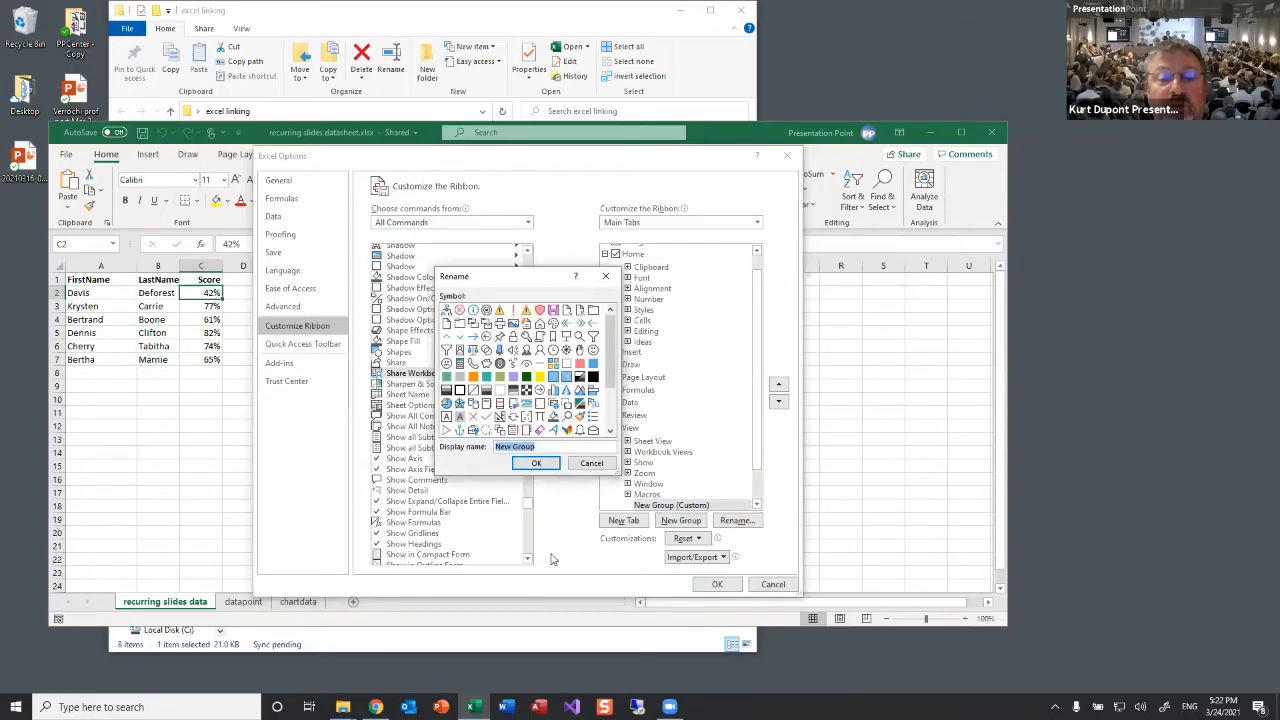
pyautogui.write('Sharing')
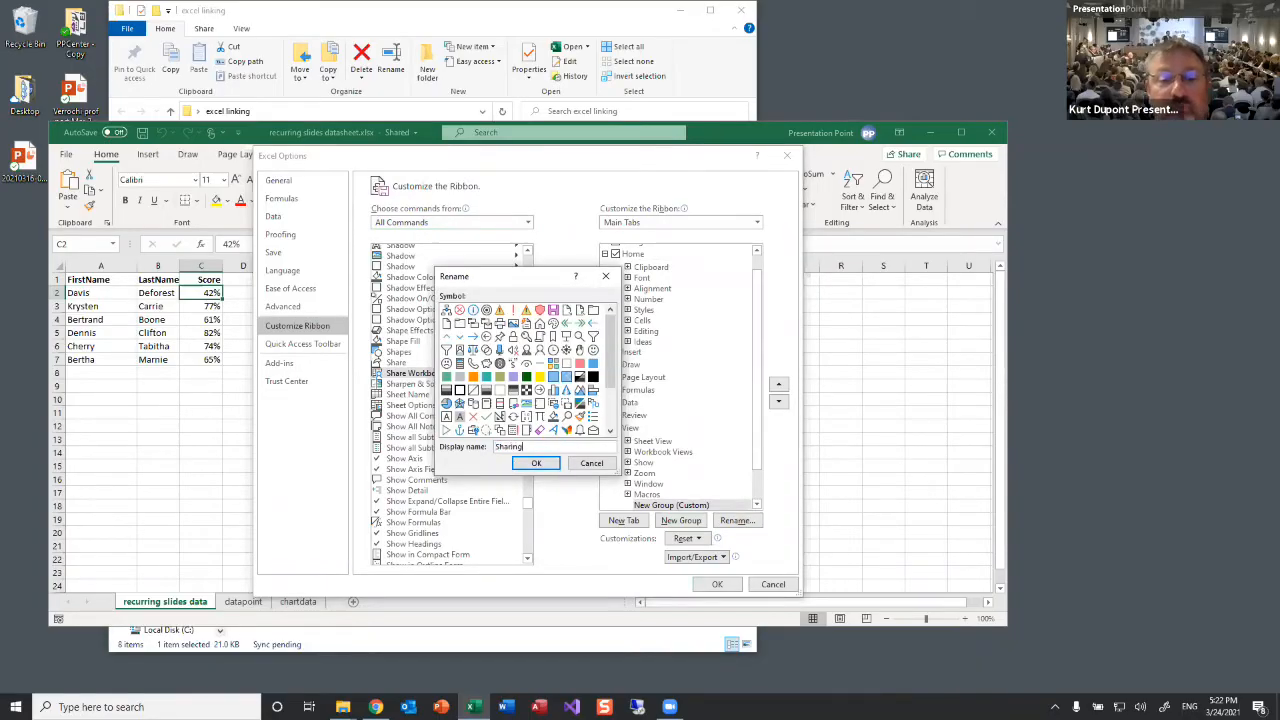
pyautogui.click(535, 463)
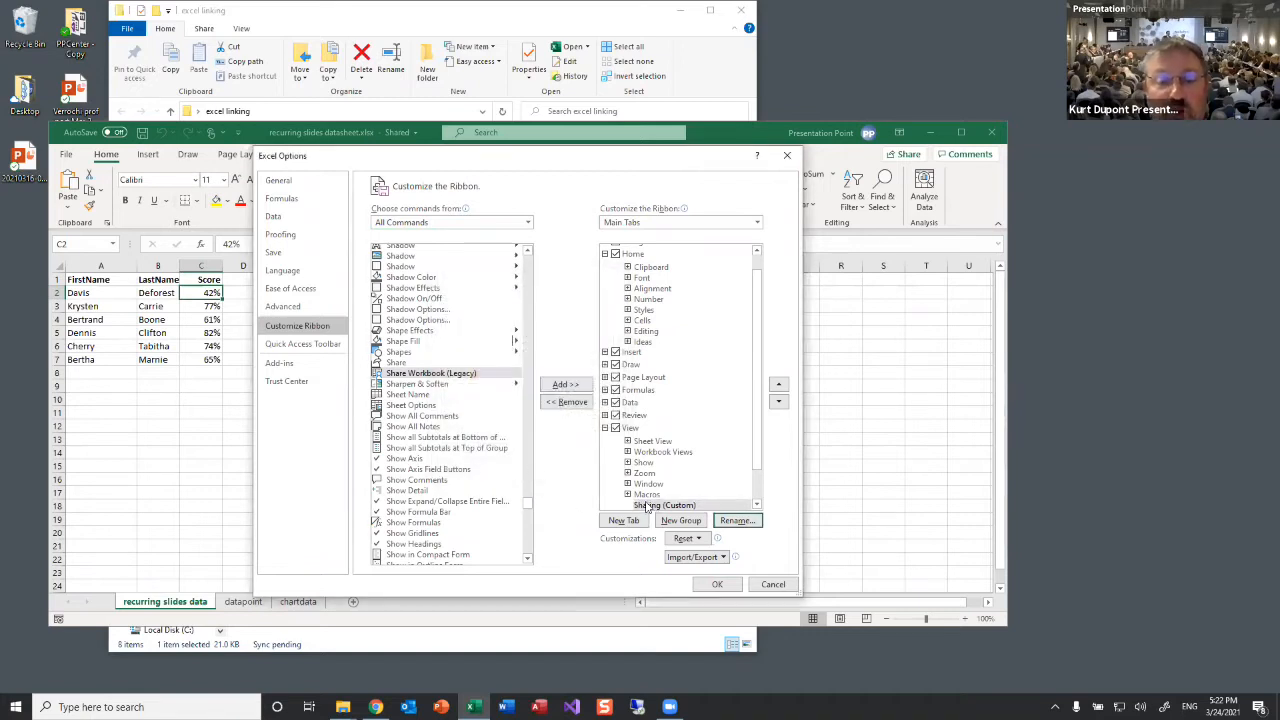
pyautogui.click(579, 390)
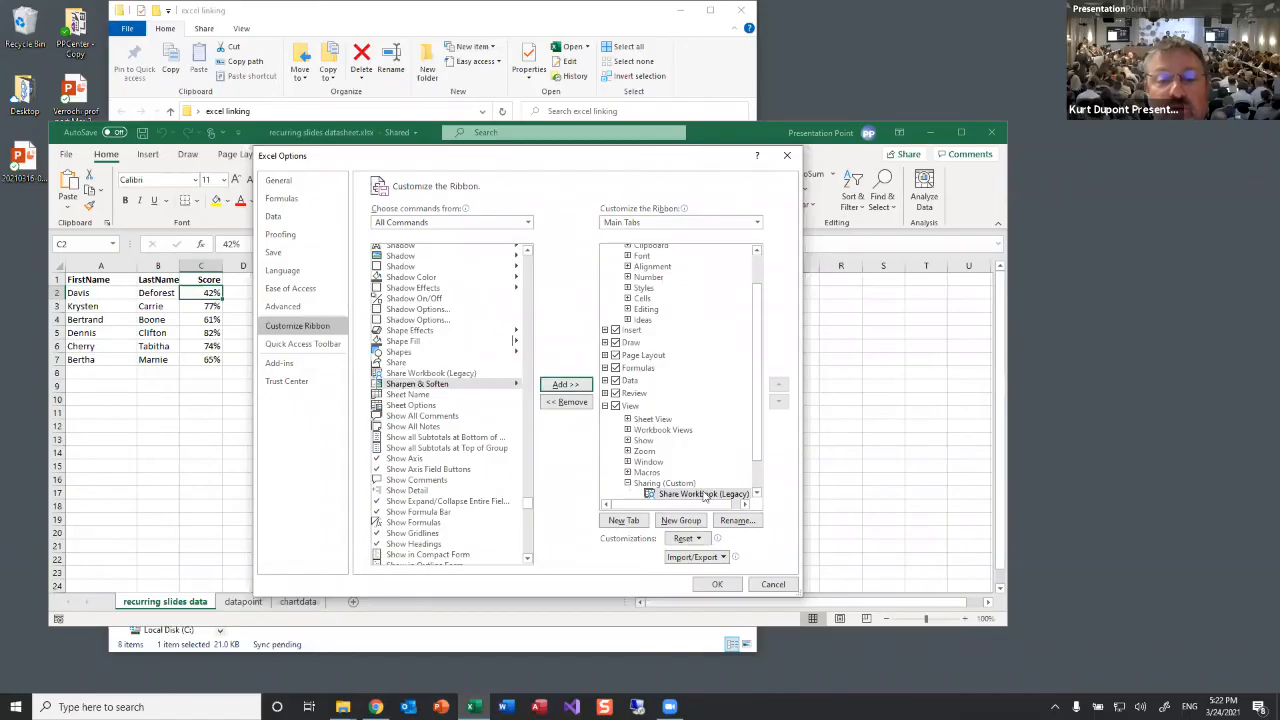
pyautogui.click(709, 580)
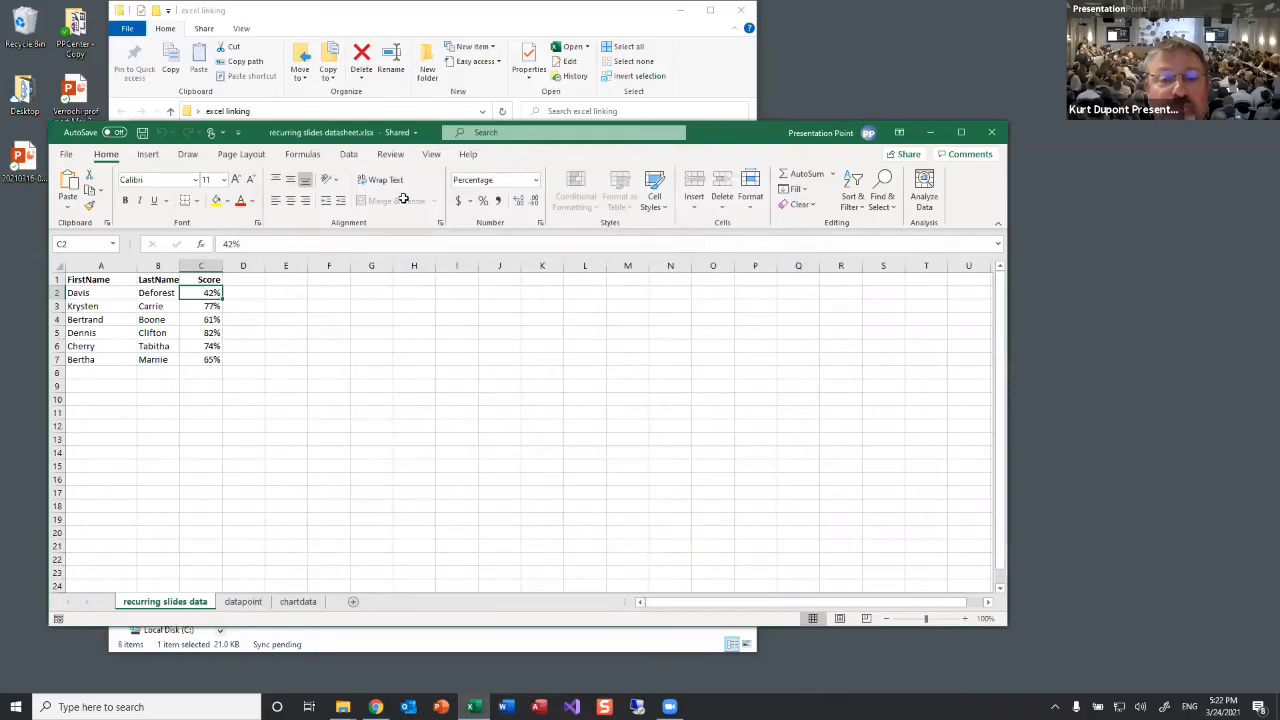
# Step: Open the legacy Share Workbook settings and accept them with the old shared workbooks feature enabled
pyautogui.click(431, 155)
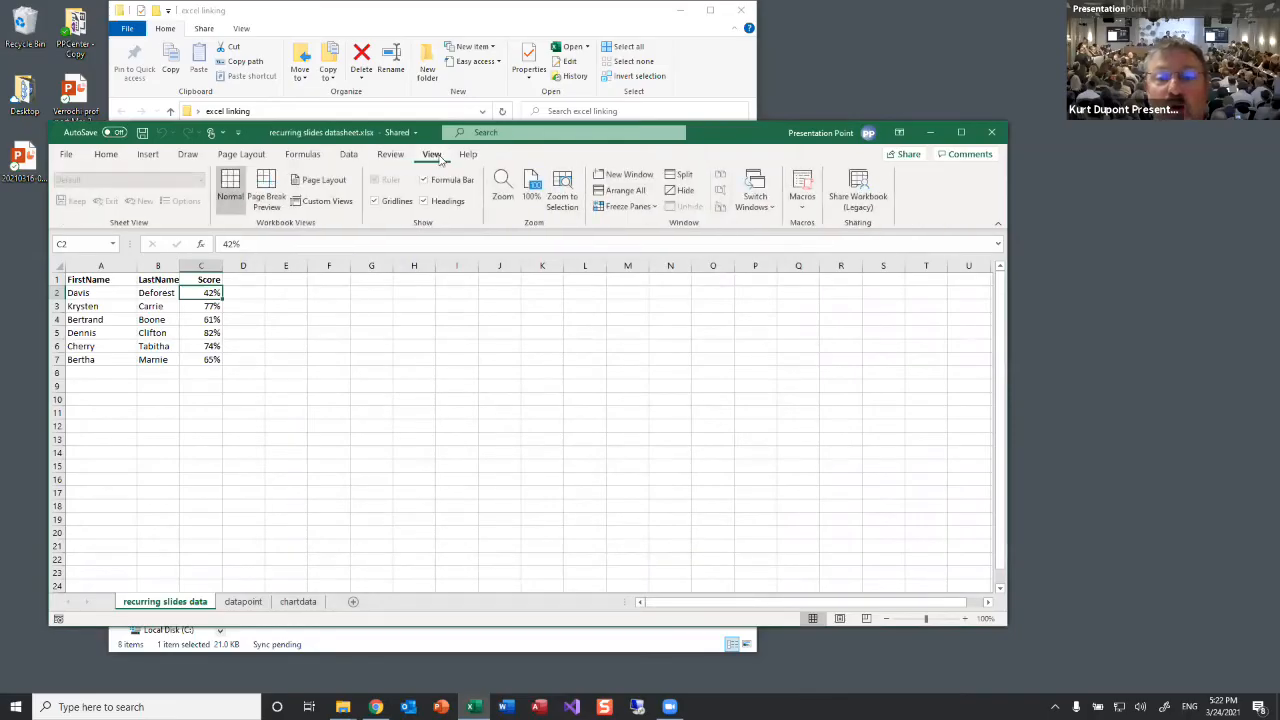
pyautogui.click(856, 193)
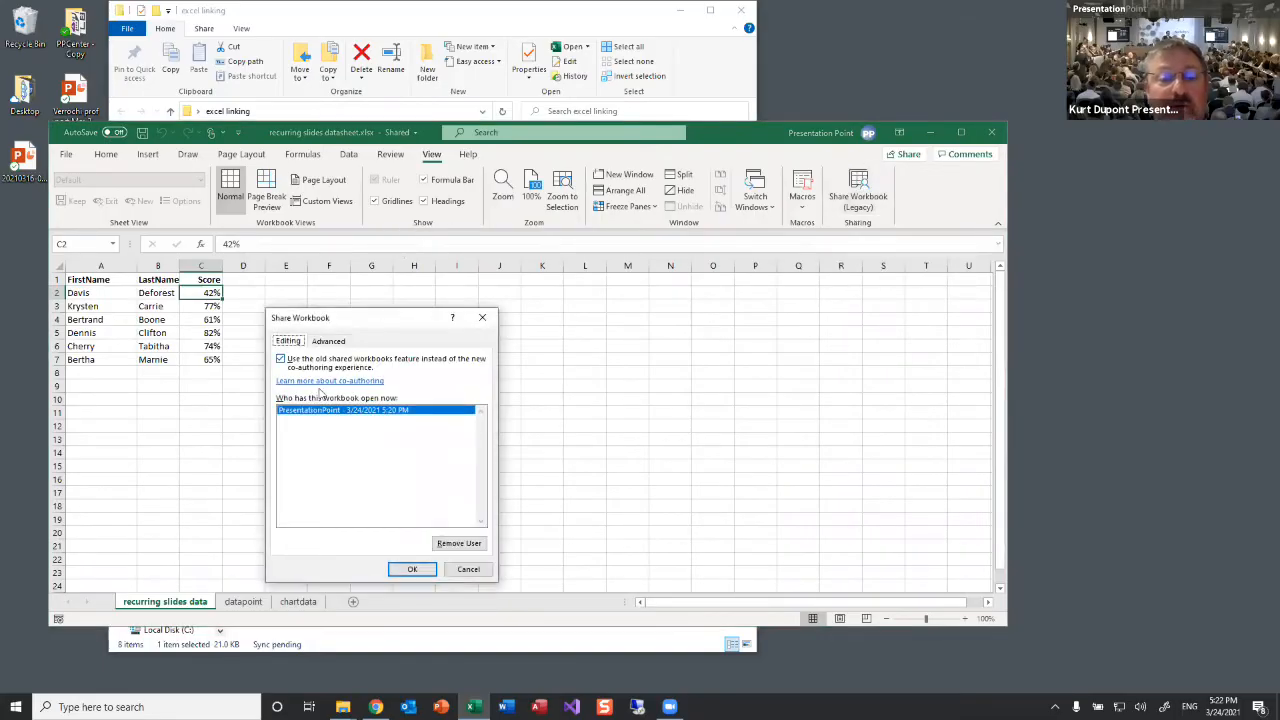
pyautogui.click(281, 359)
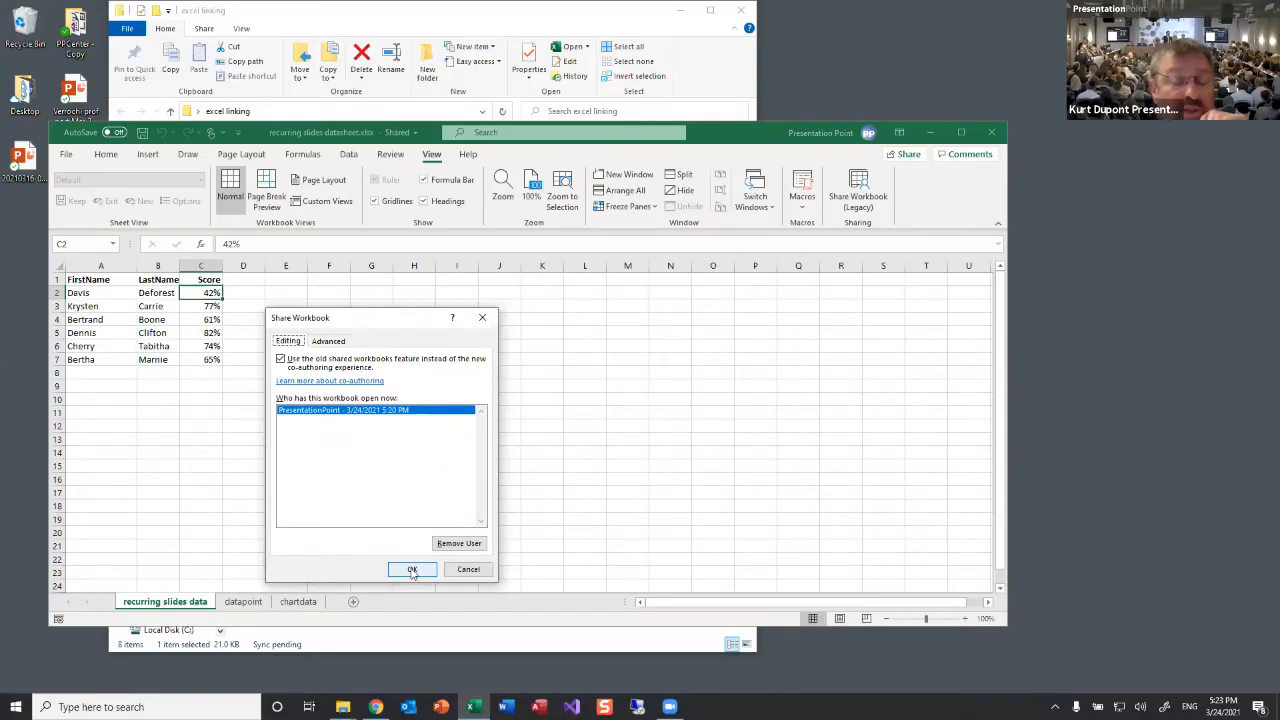
pyautogui.click(443, 568)
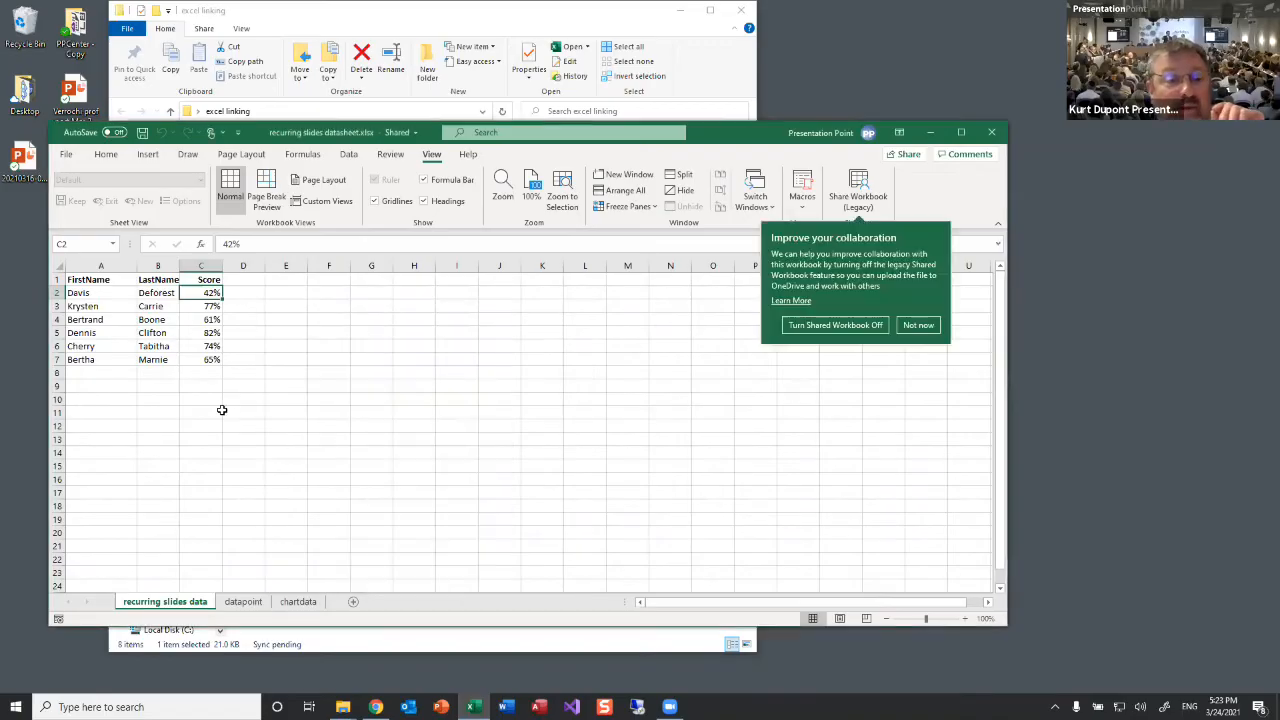
pyautogui.click(190, 400)
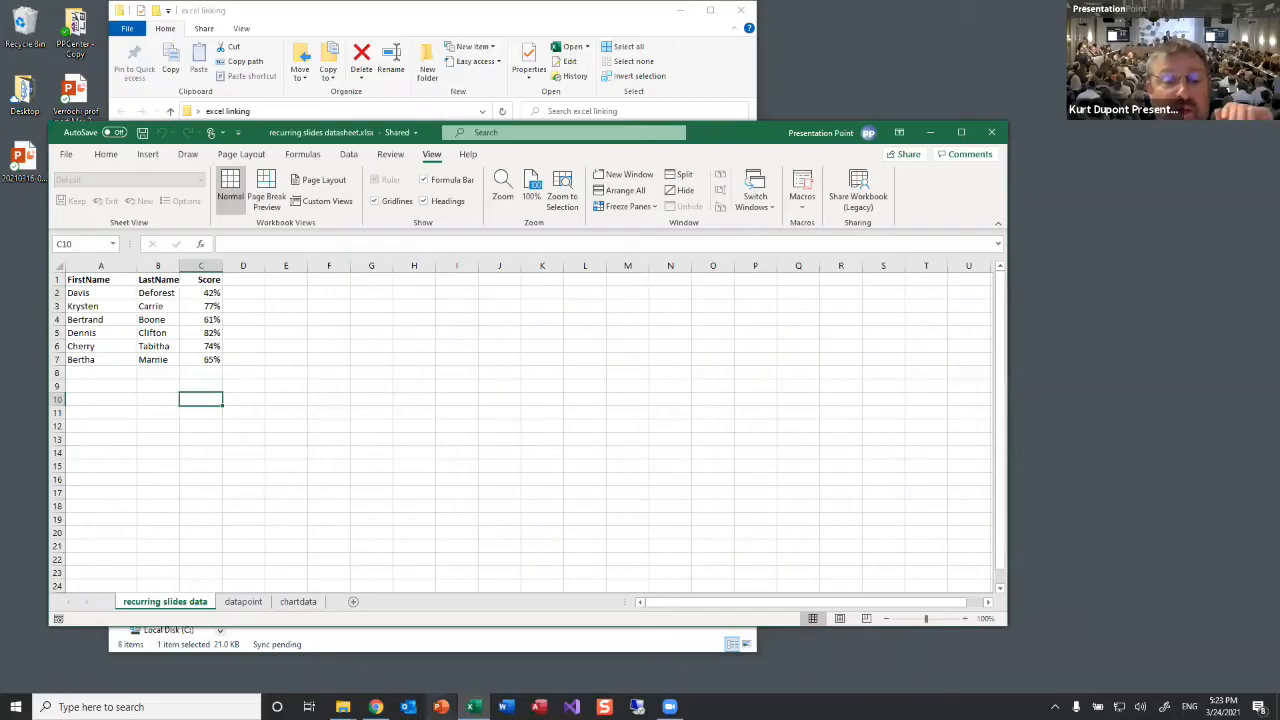
# Step: Switch to PowerPoint, create a blank presentation and place it in a smaller window over the workbook
pyautogui.click(441, 707)
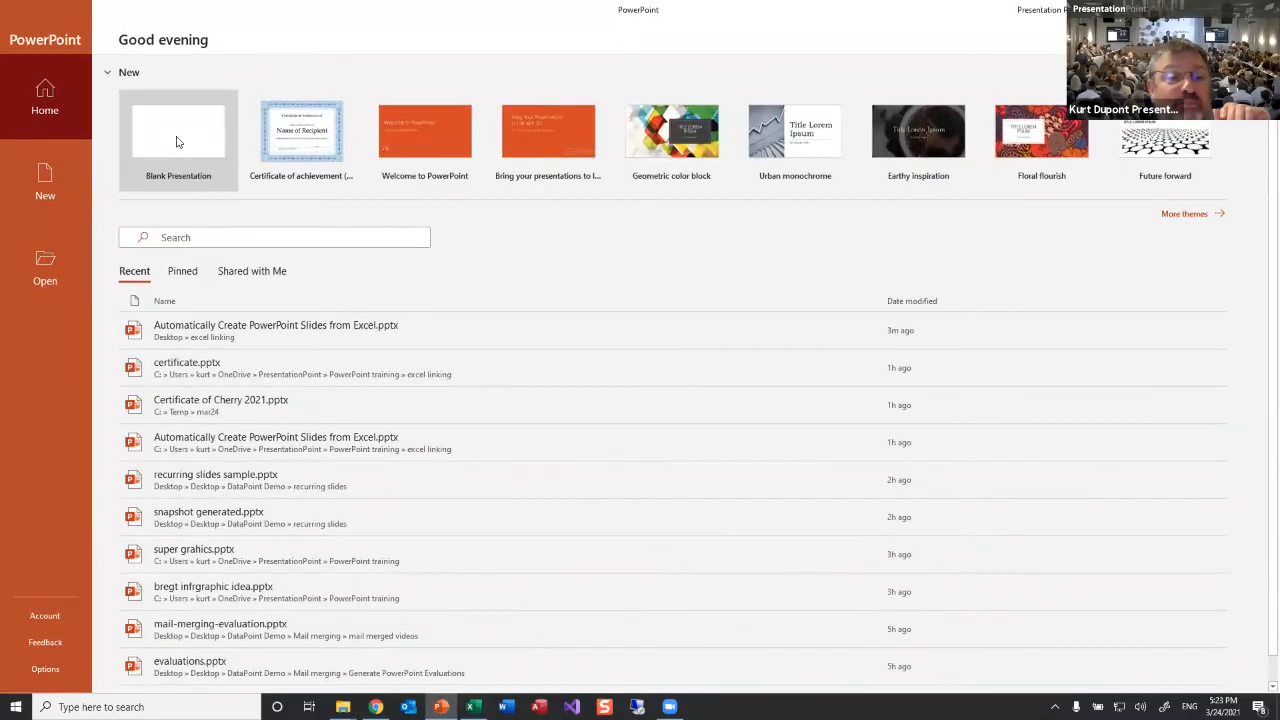
pyautogui.click(176, 142)
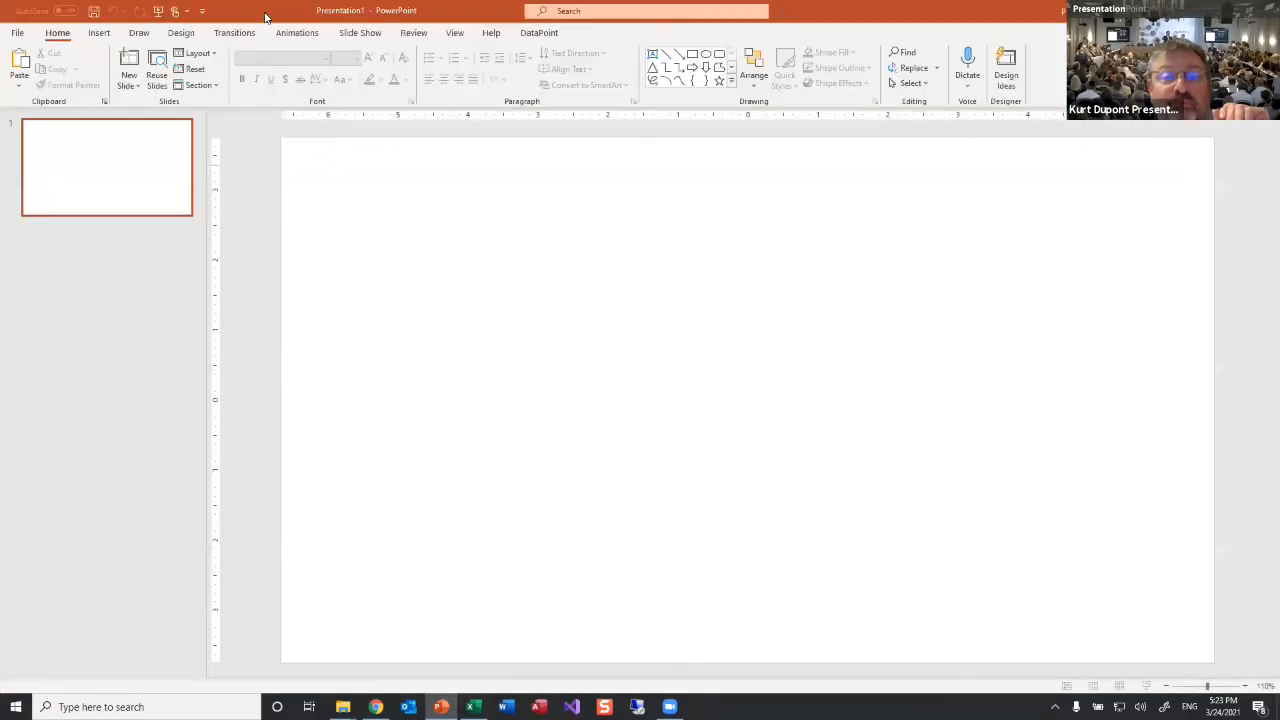
pyautogui.doubleClick(270, 17)
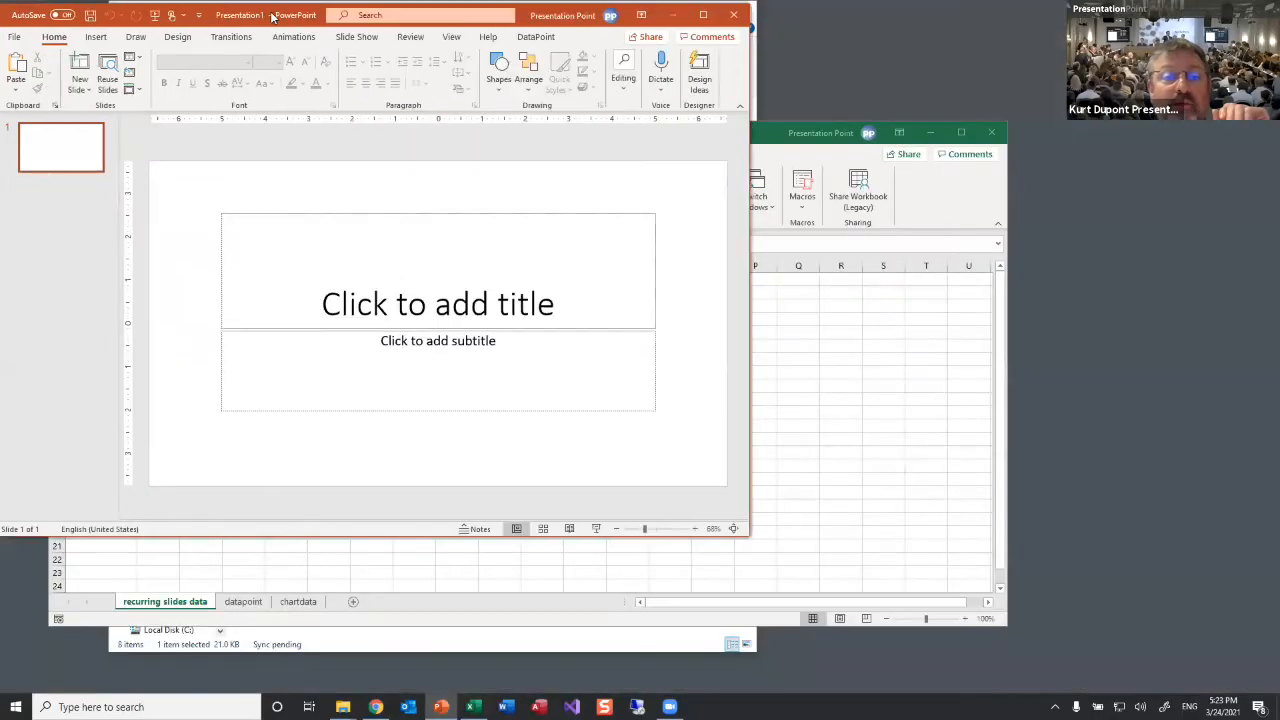
pyautogui.moveTo(520, 17); pyautogui.dragTo(553, 114)
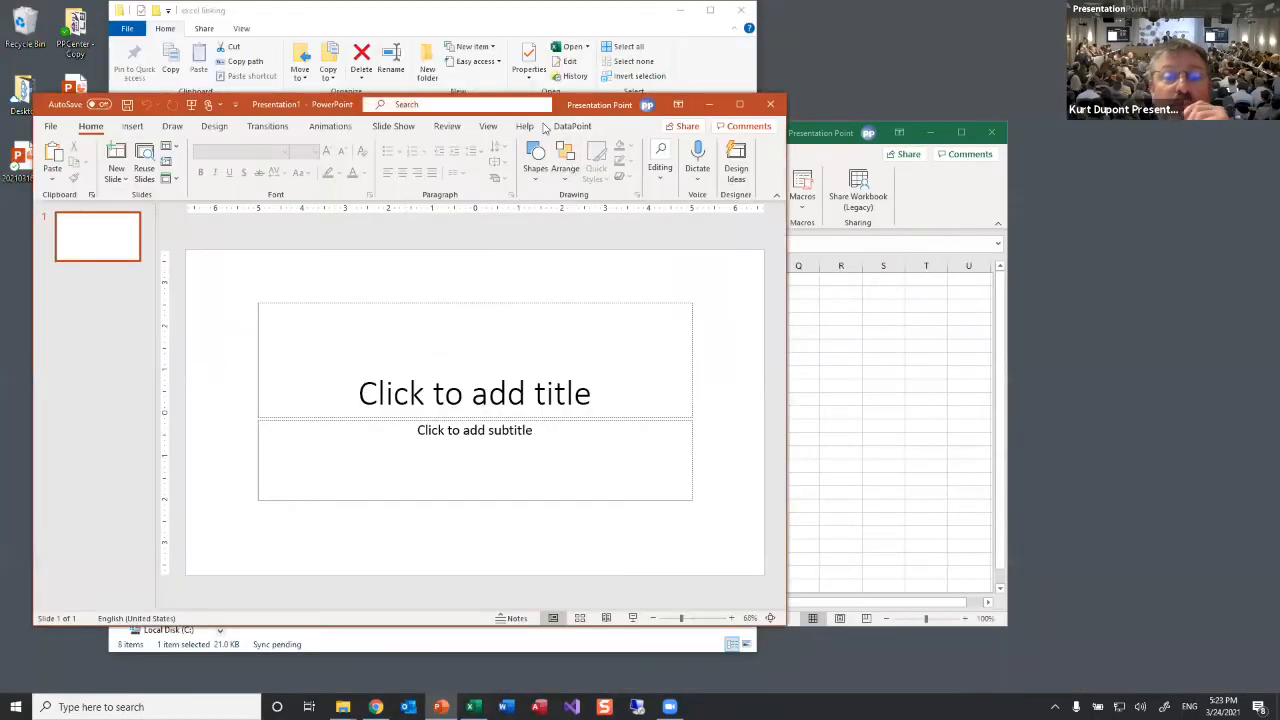
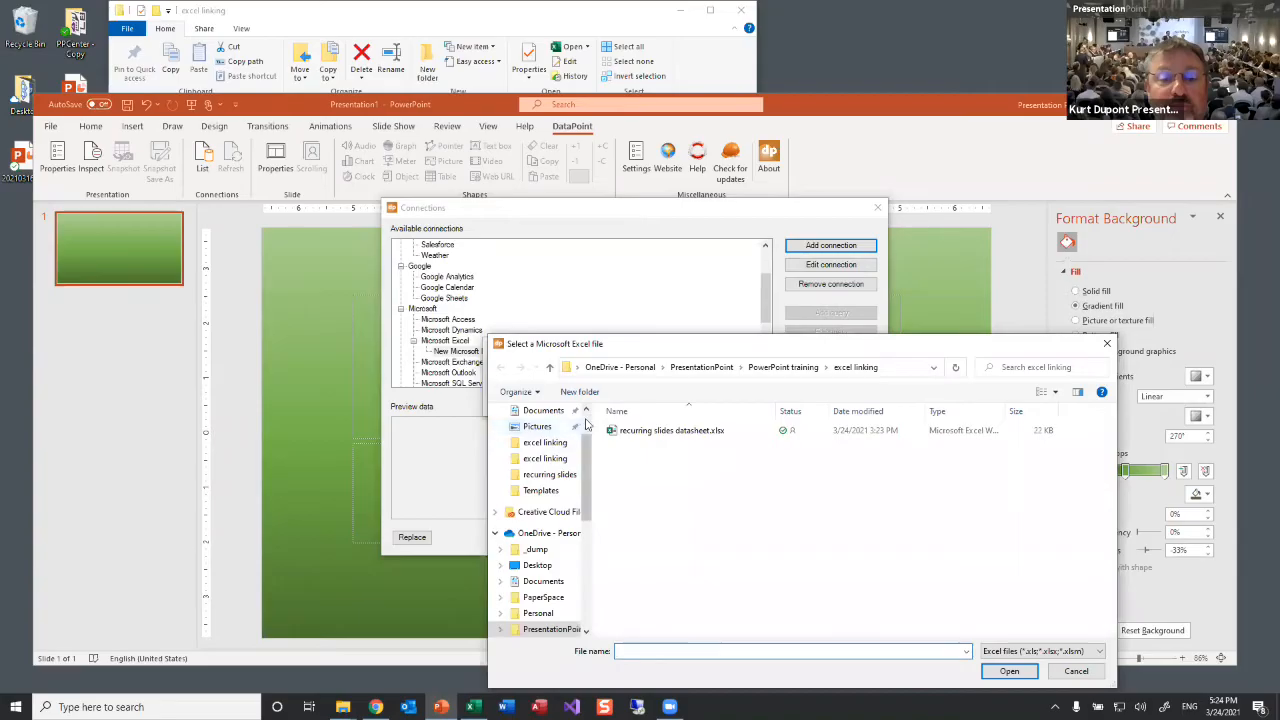
# Step: Choose recurring slides datasheet.xlsx from the desktop's excel linking folder as the new Excel connection's file
pyautogui.click(584, 442)
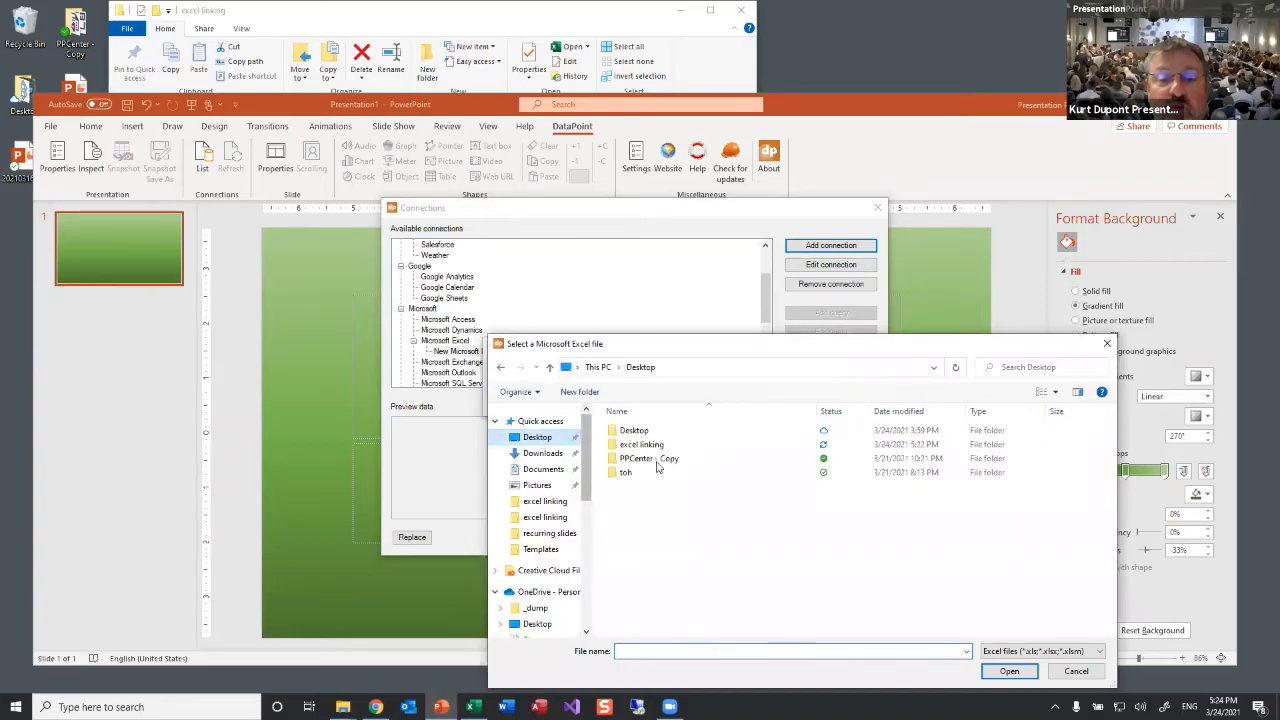
pyautogui.click(652, 444)
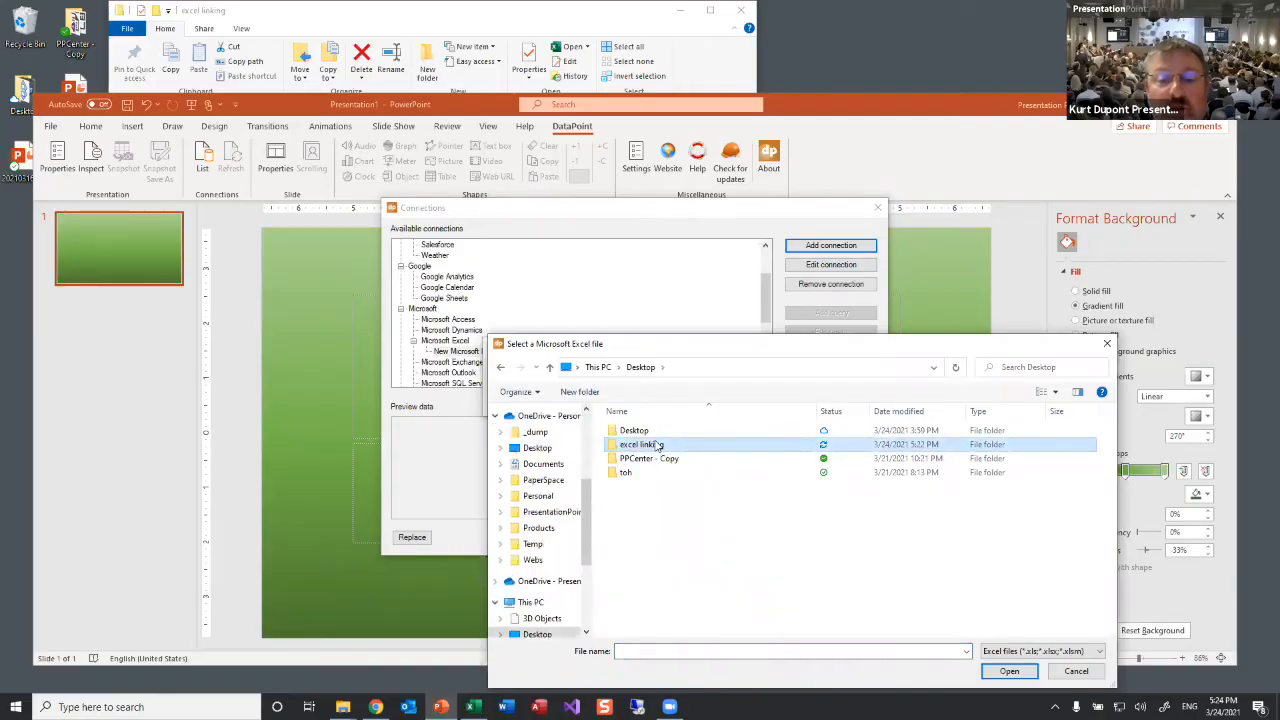
pyautogui.doubleClick(656, 444)
pyautogui.click(657, 434)
pyautogui.doubleClick(657, 434)
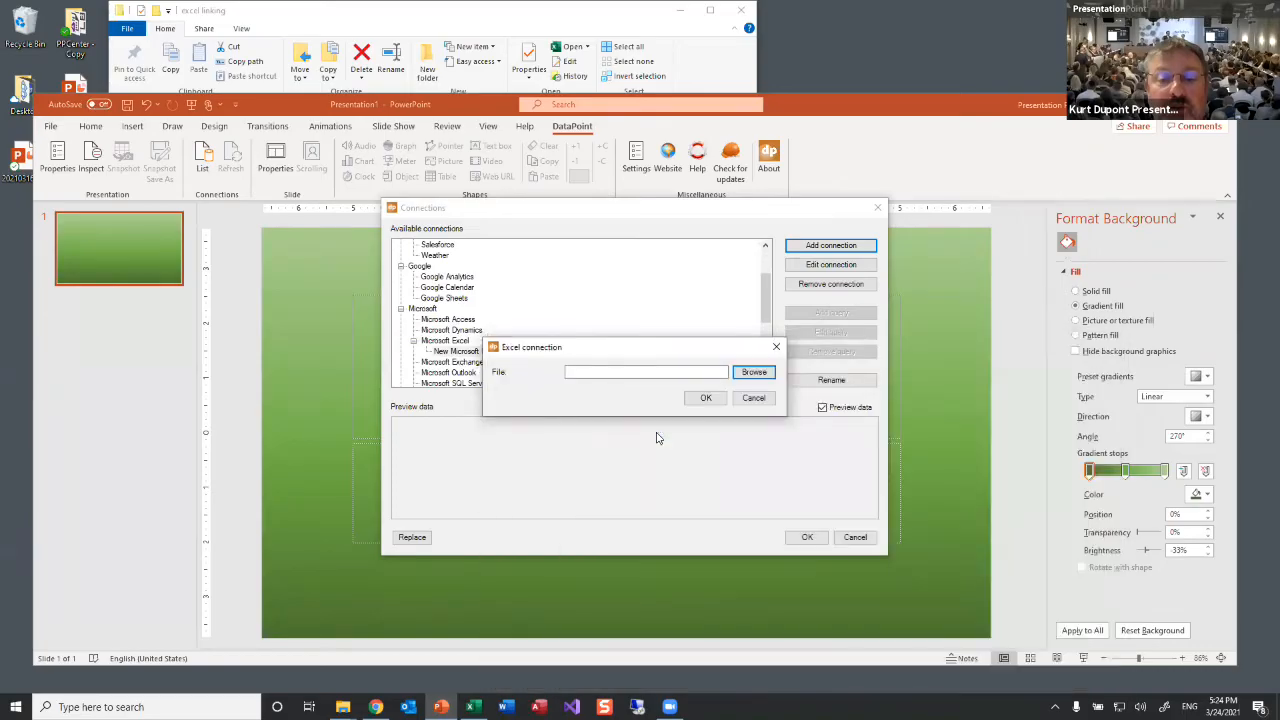
# Step: Accept the chosen Excel file and rename the new connection as my data file
pyautogui.click(706, 398)
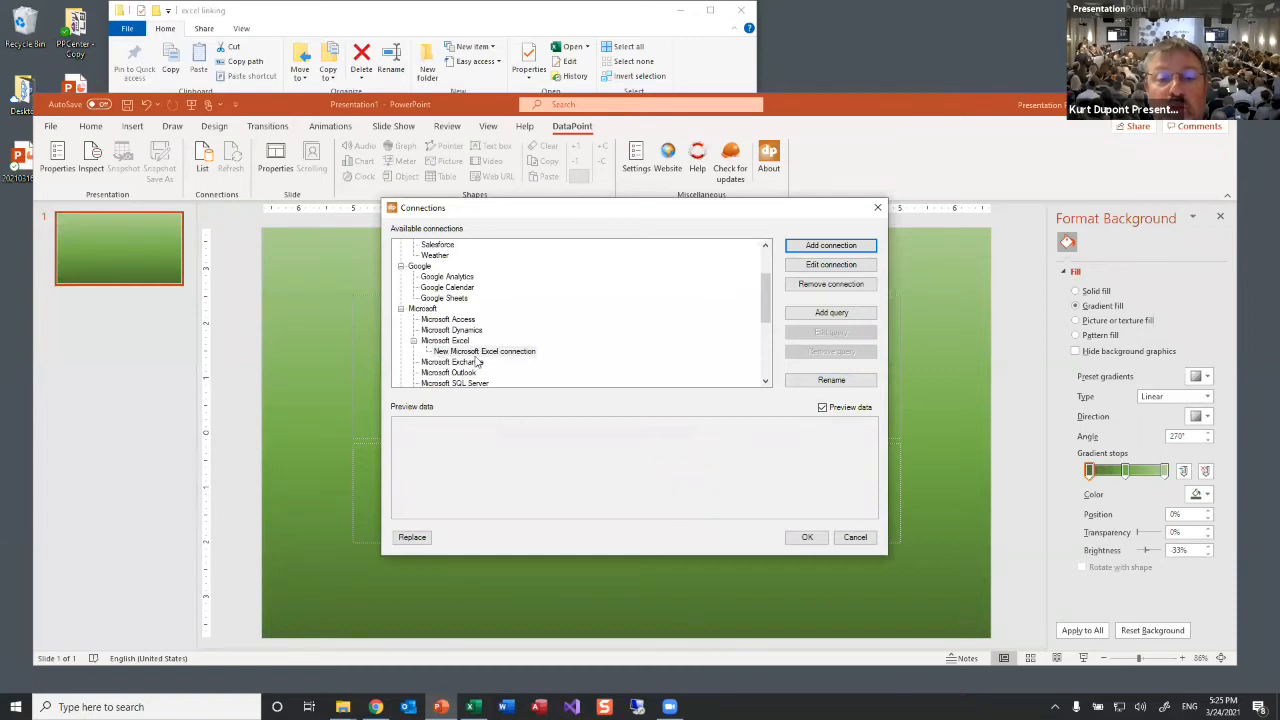
pyautogui.click(823, 384)
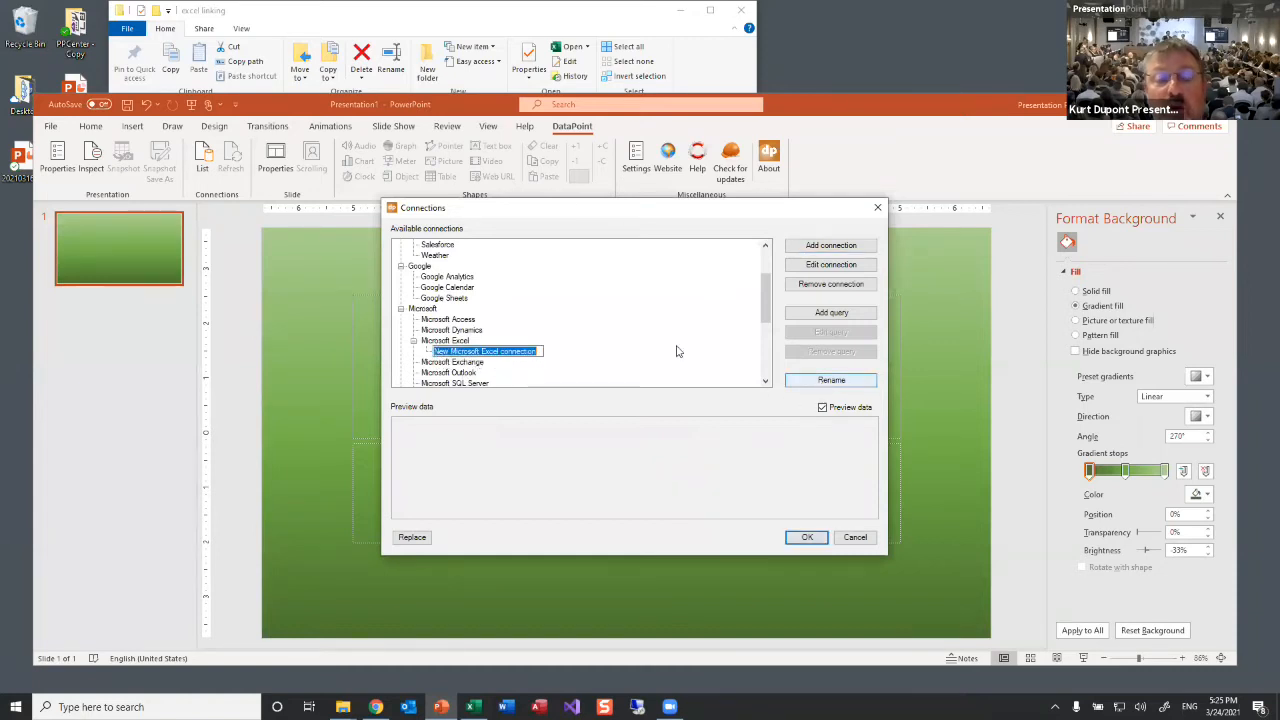
pyautogui.write('M')
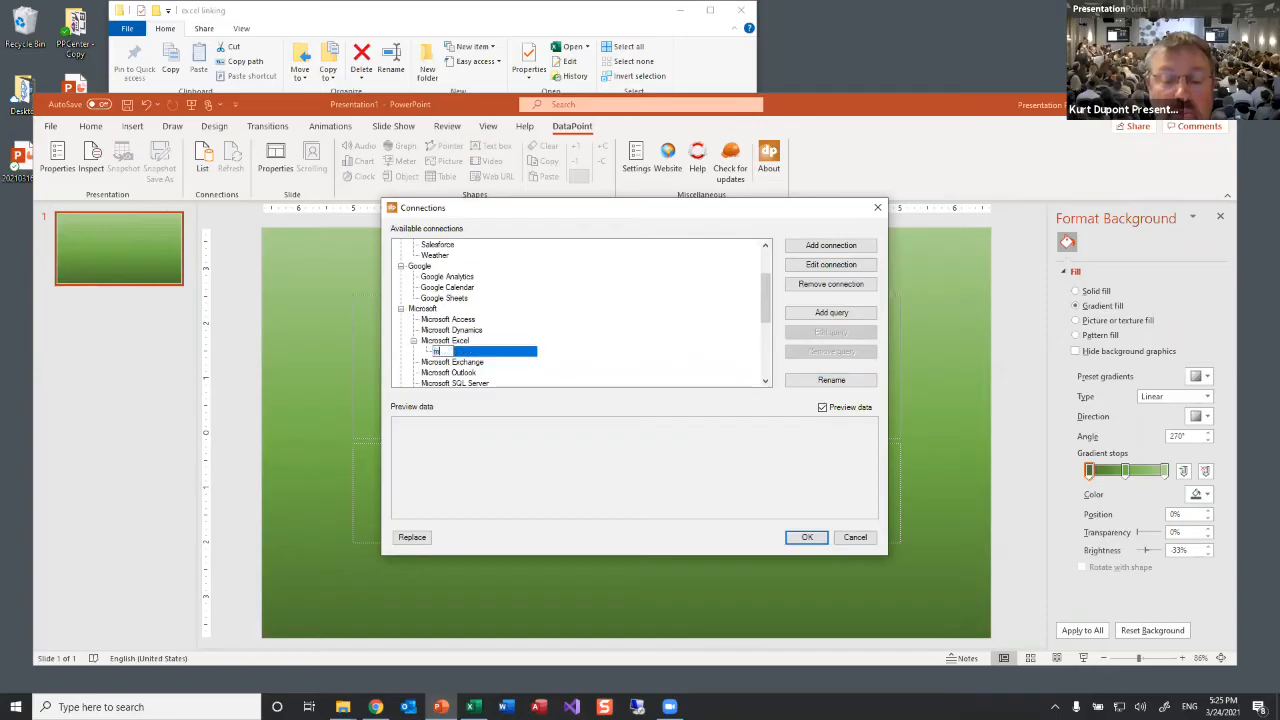
pyautogui.write('y data file')
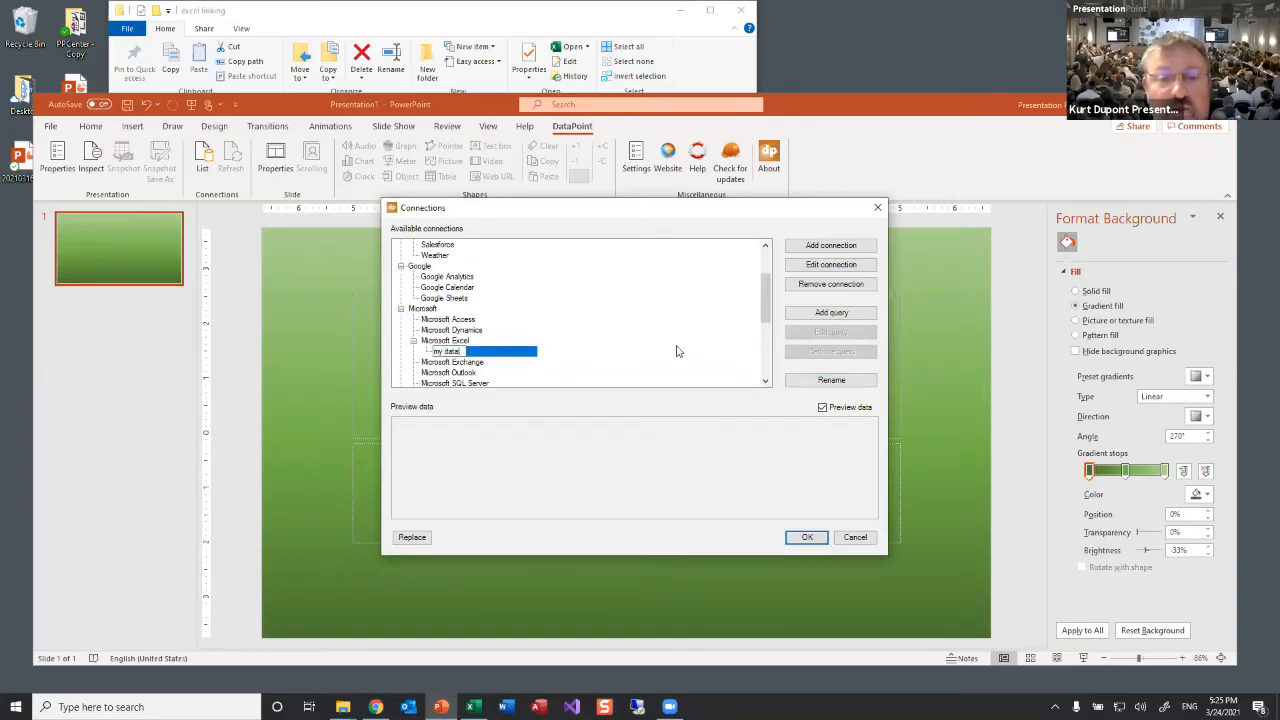
pyautogui.press('Return')
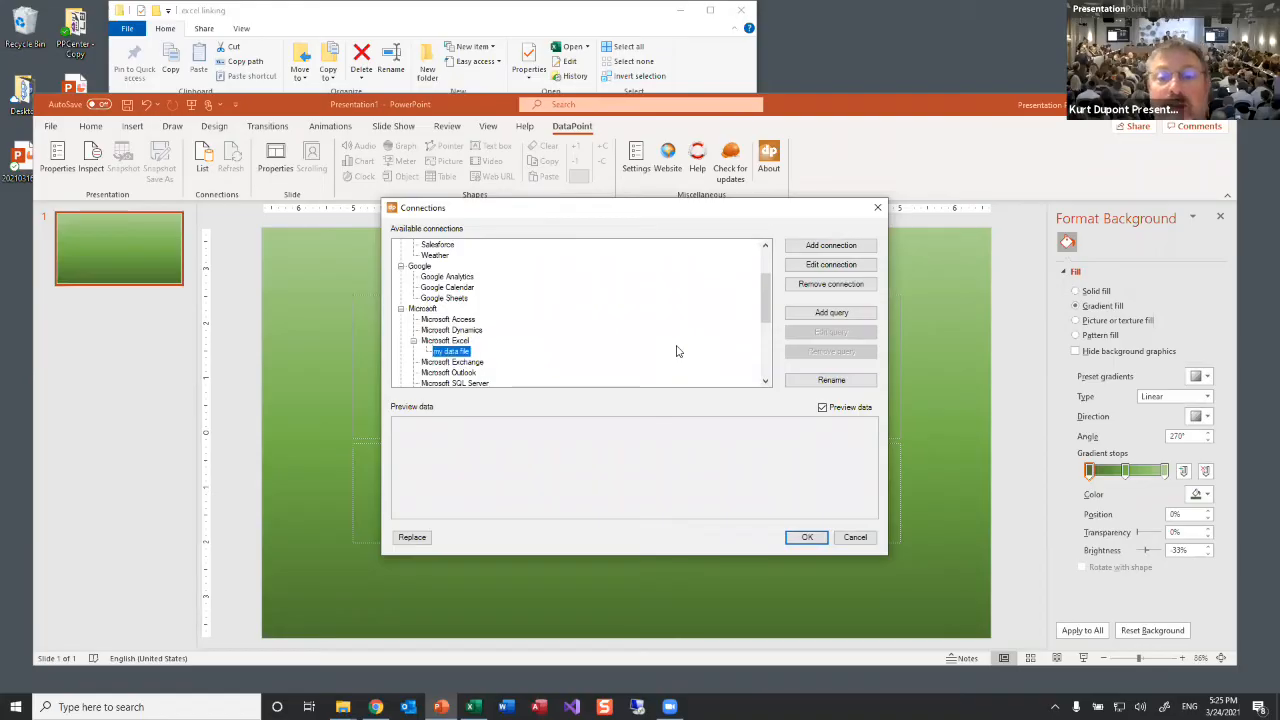
# Step: Add a query to my data file and choose the recurring slides data sheet, checking the sheet names in the Excel workbook
pyautogui.click(810, 313)
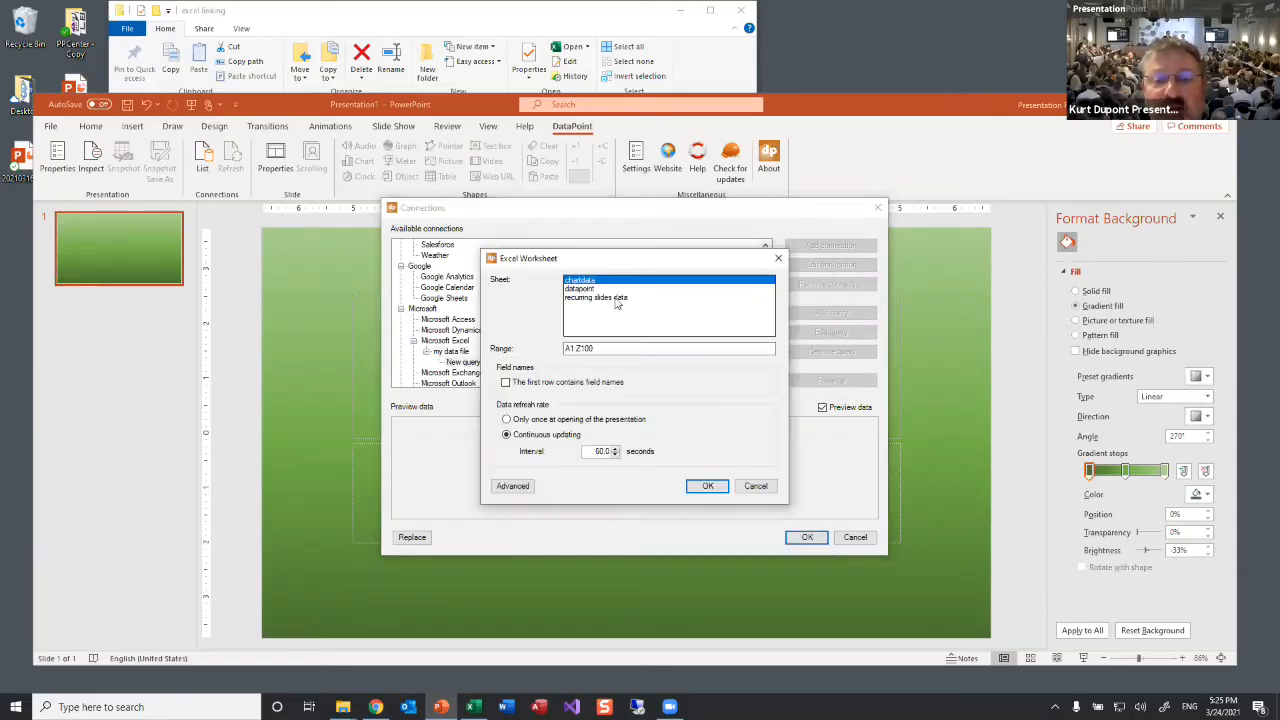
pyautogui.click(474, 707)
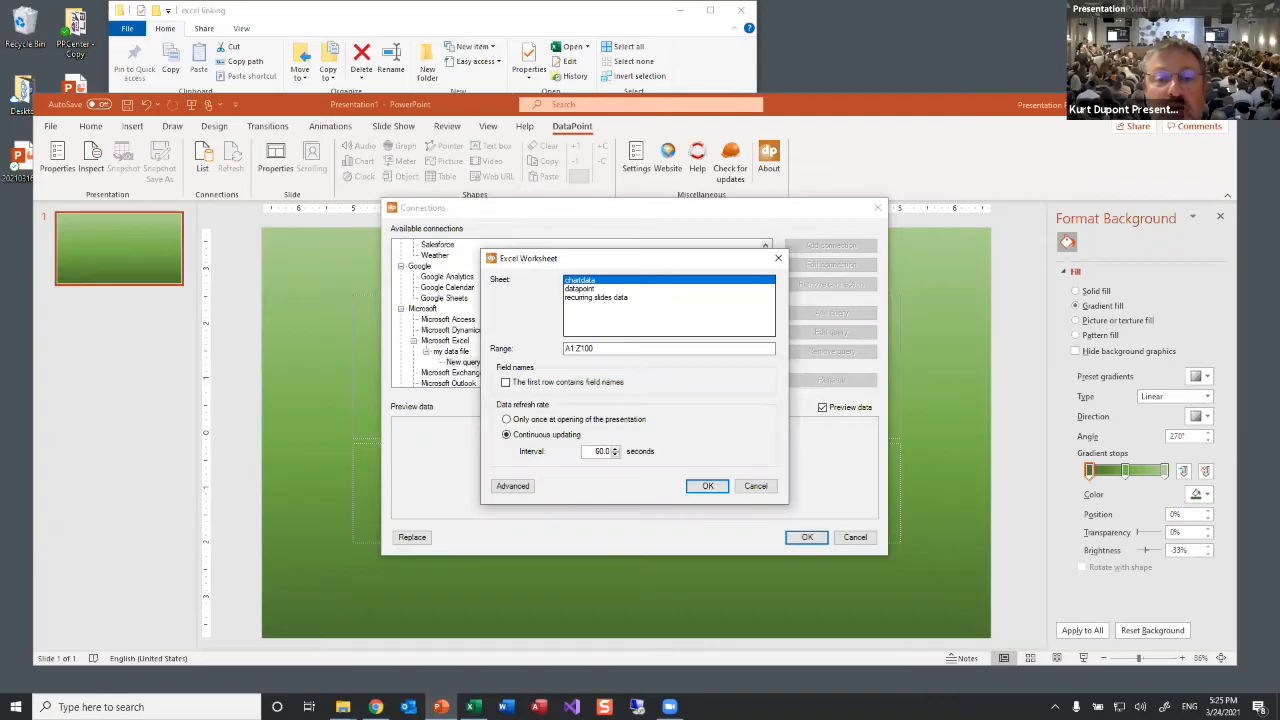
pyautogui.click(474, 707)
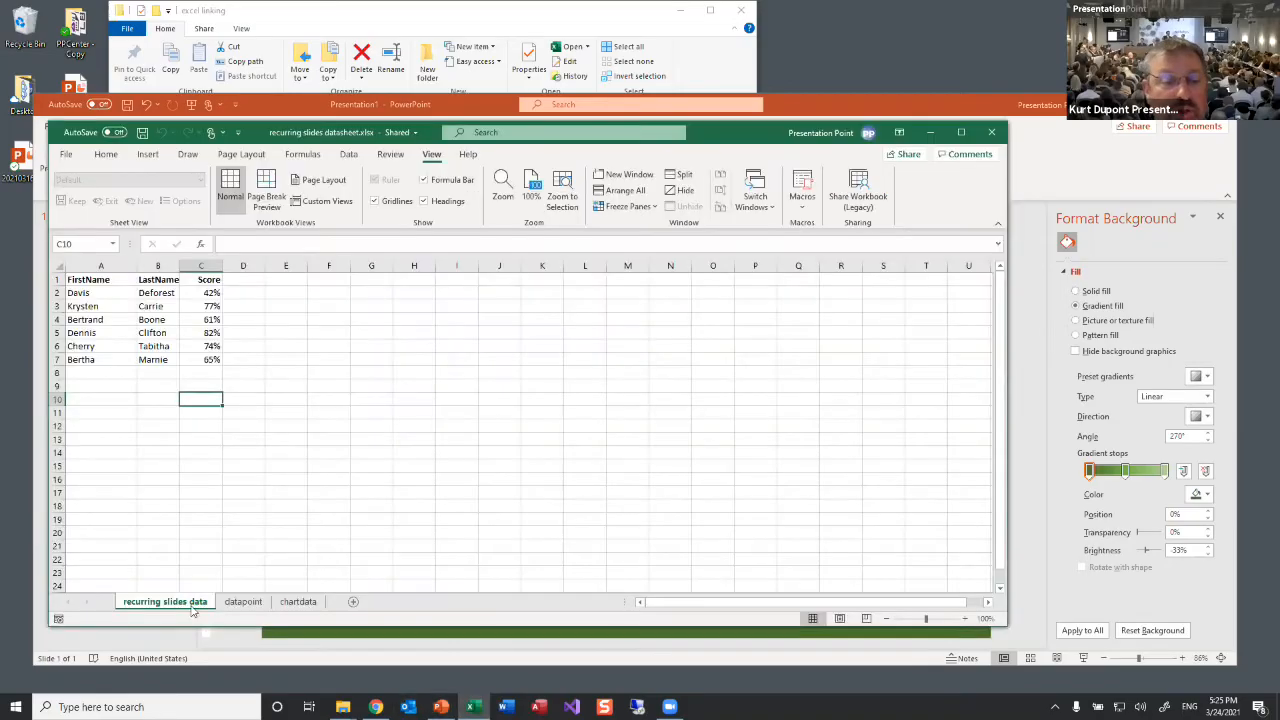
pyautogui.click(931, 132)
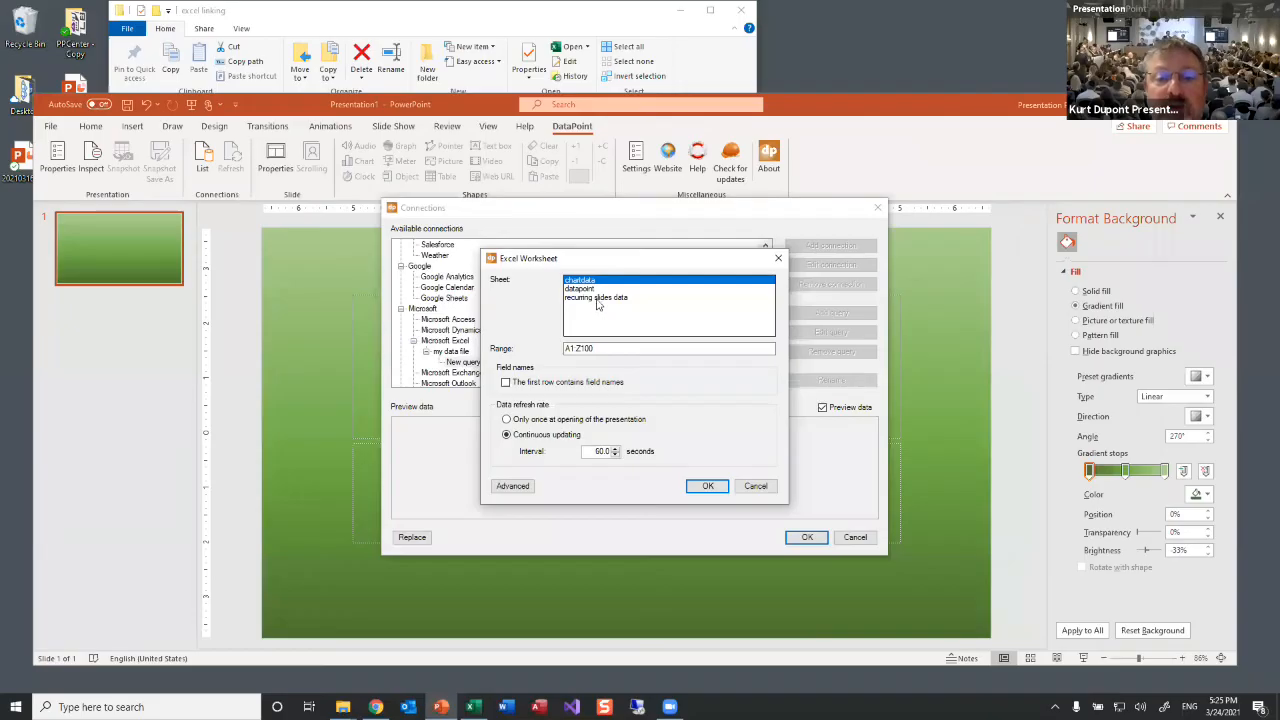
pyautogui.click(600, 298)
# Step: Check the data area in the Excel workbook and set the query's range to A1:Z10000
pyautogui.click(601, 349)
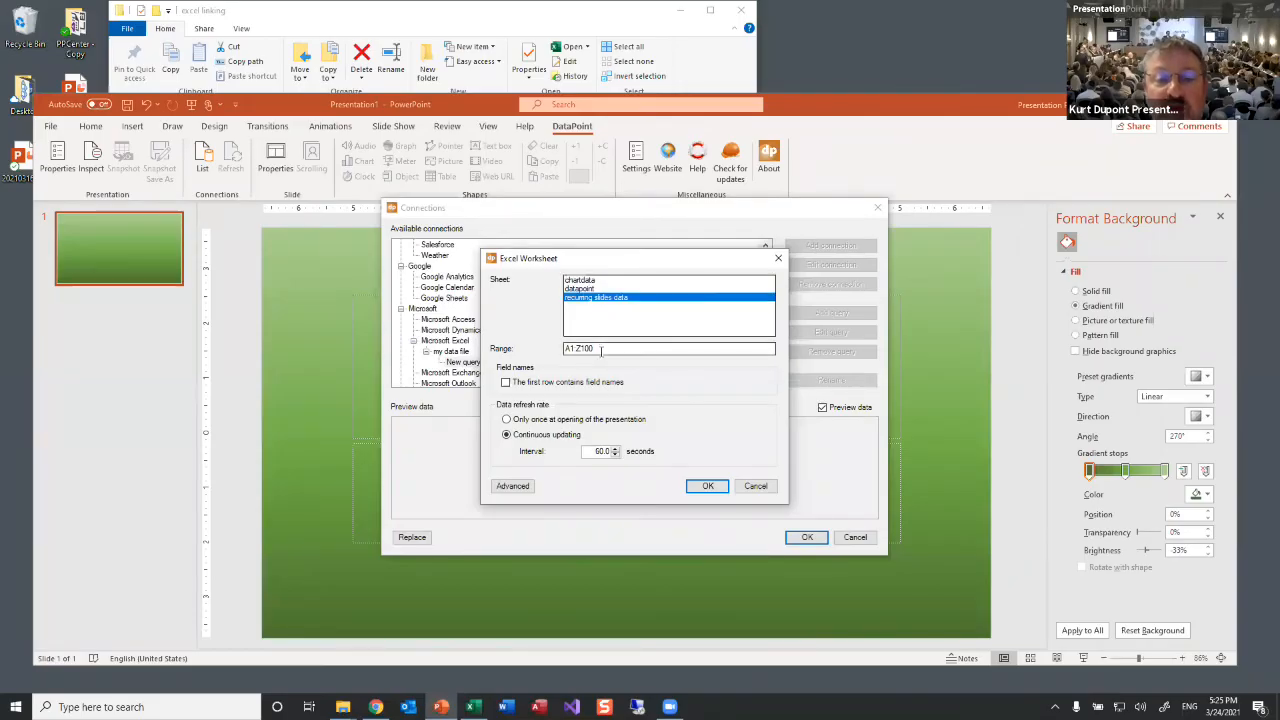
pyautogui.click(474, 707)
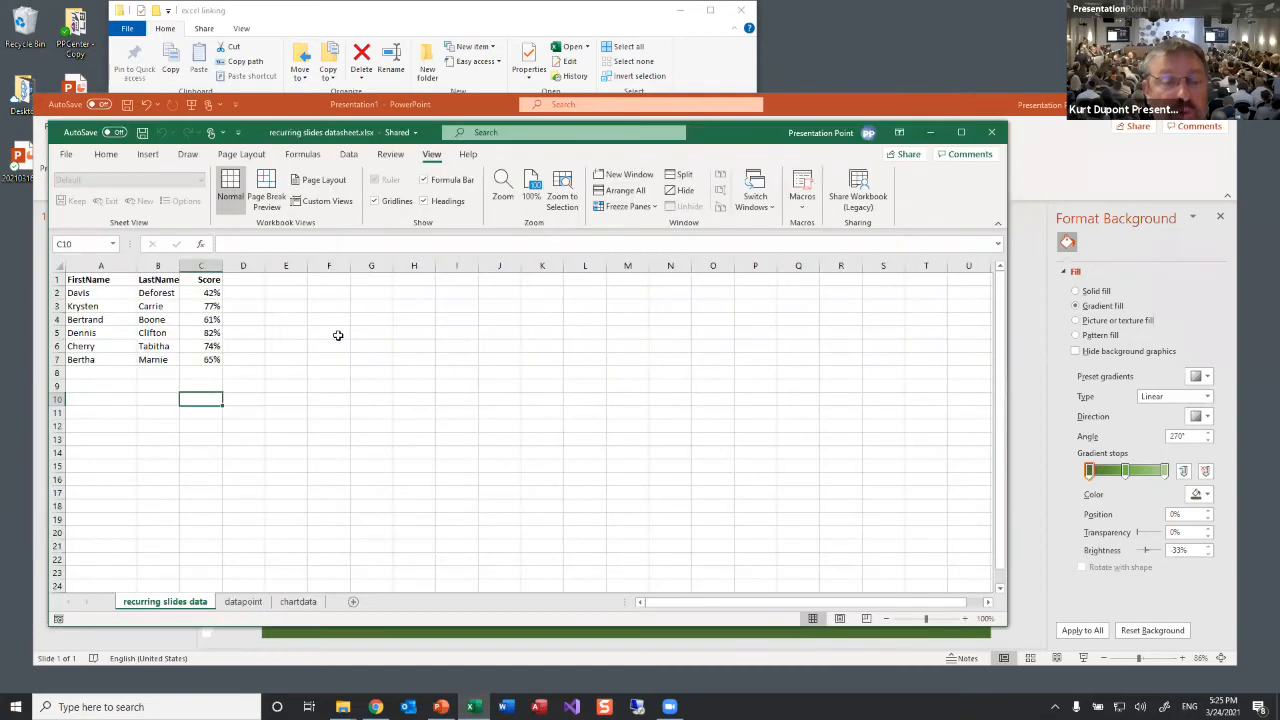
pyautogui.moveTo(106, 281); pyautogui.dragTo(643, 461)
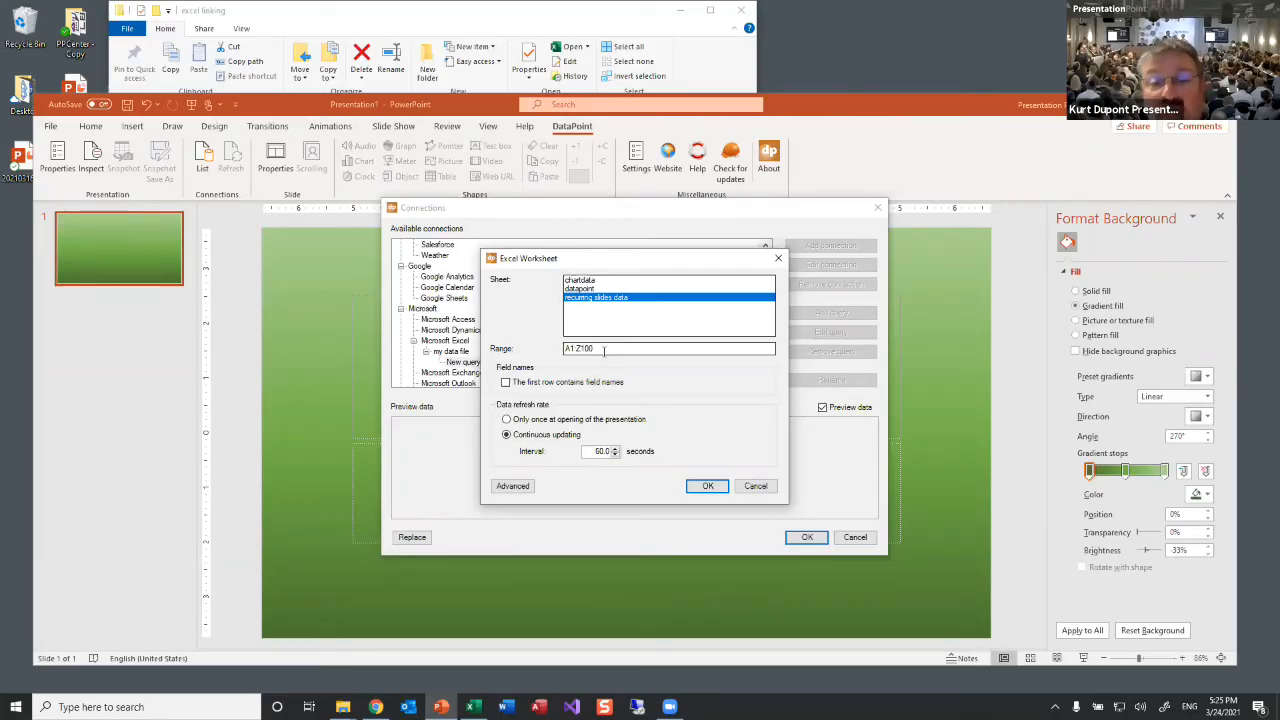
pyautogui.click(604, 350)
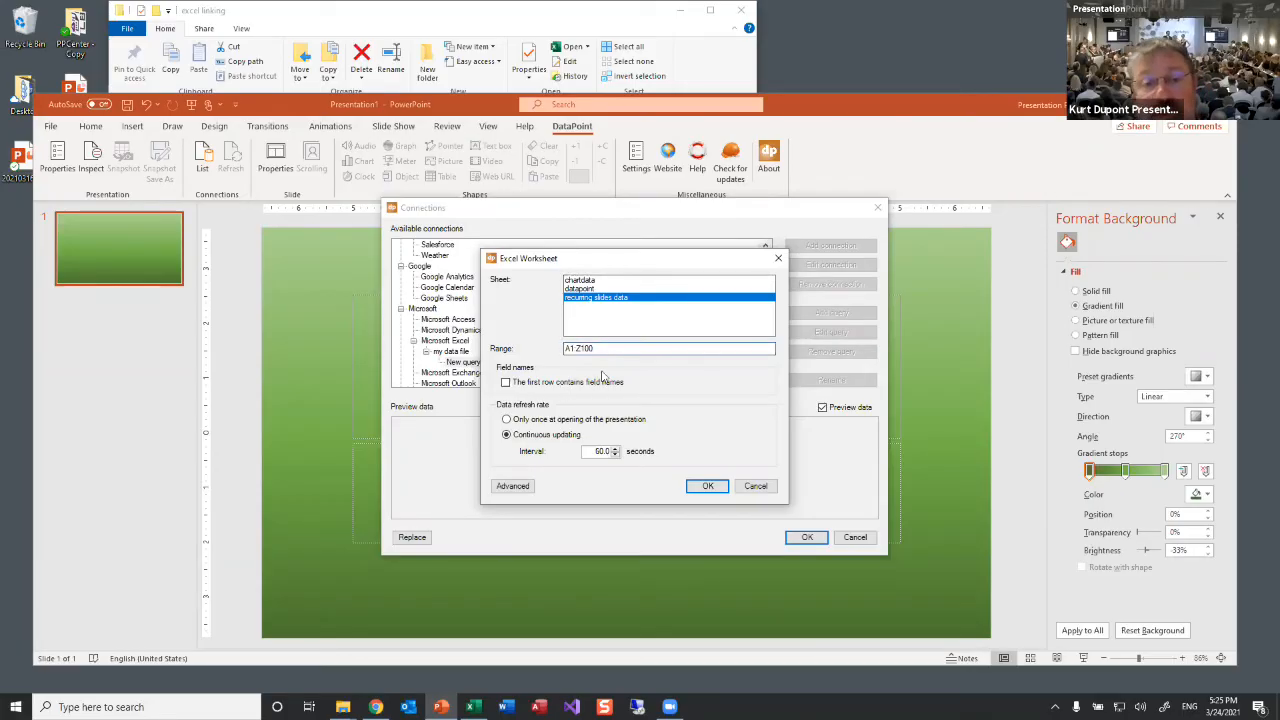
pyautogui.write('00')
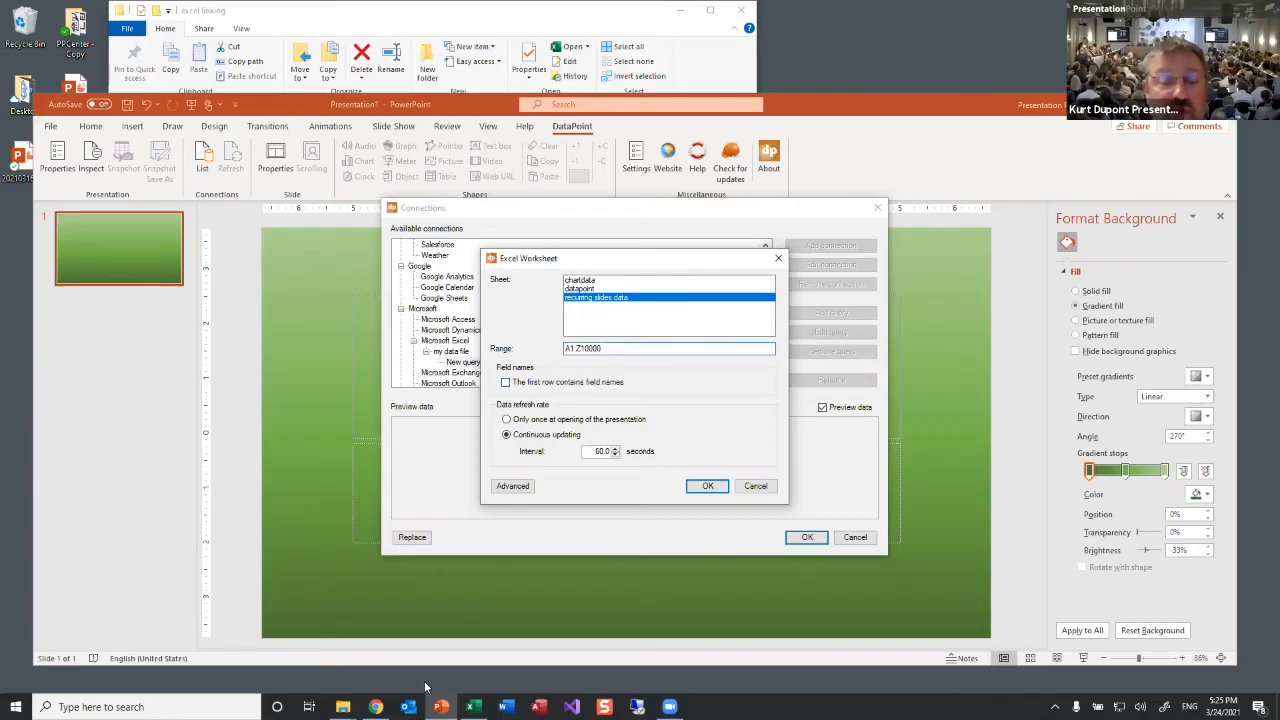
# Step: Check the workbook's header row, treat the first row as field names and set the query's continuous update interval to 1 second
pyautogui.click(473, 707)
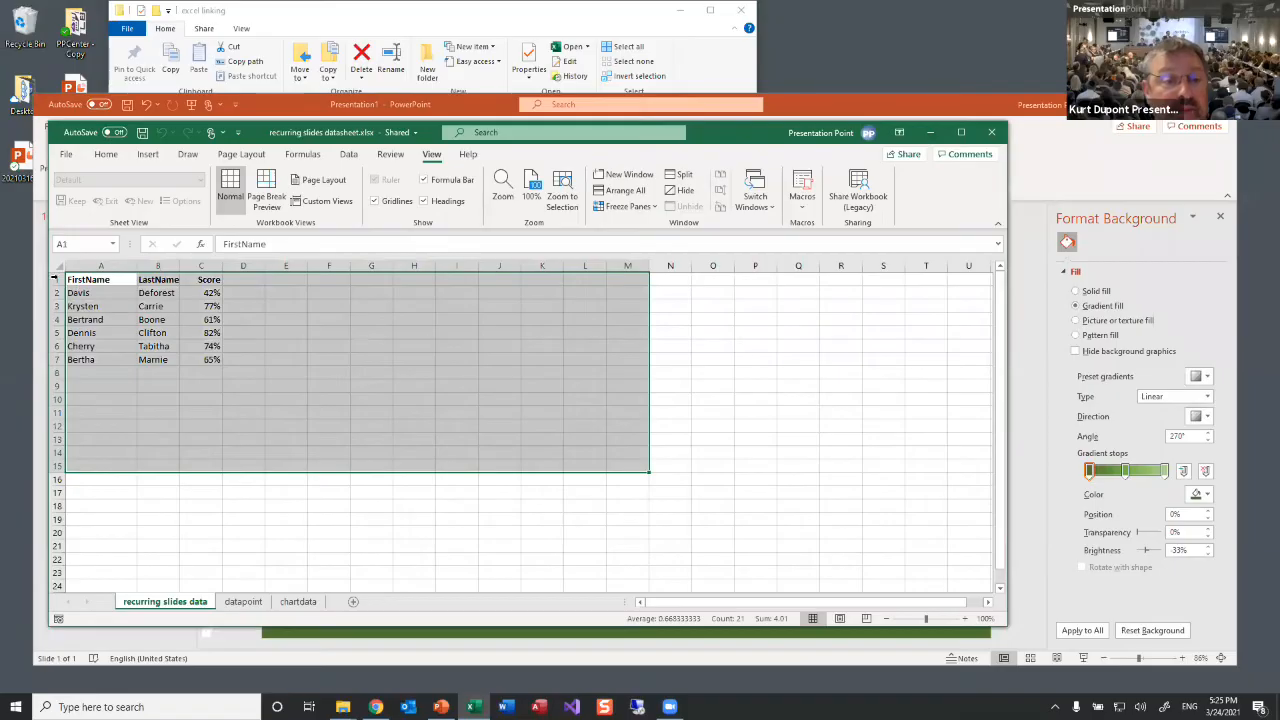
pyautogui.click(54, 279)
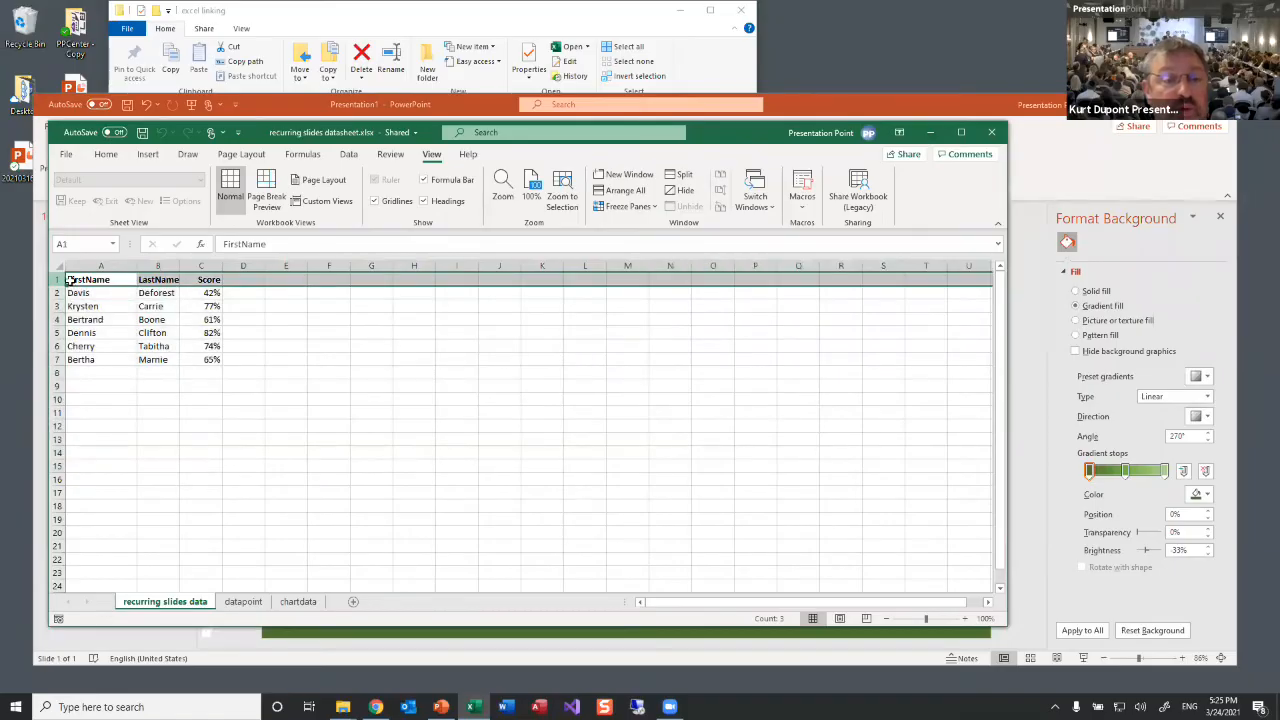
pyautogui.click(939, 135)
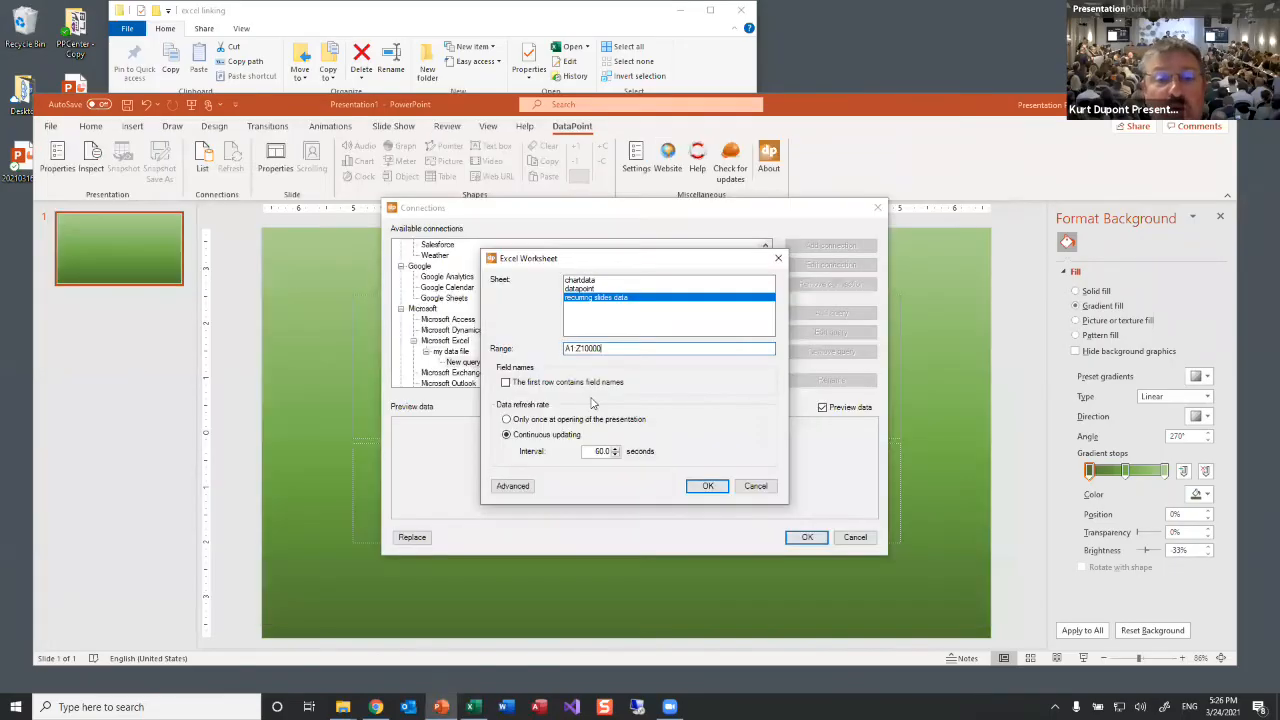
pyautogui.click(545, 386)
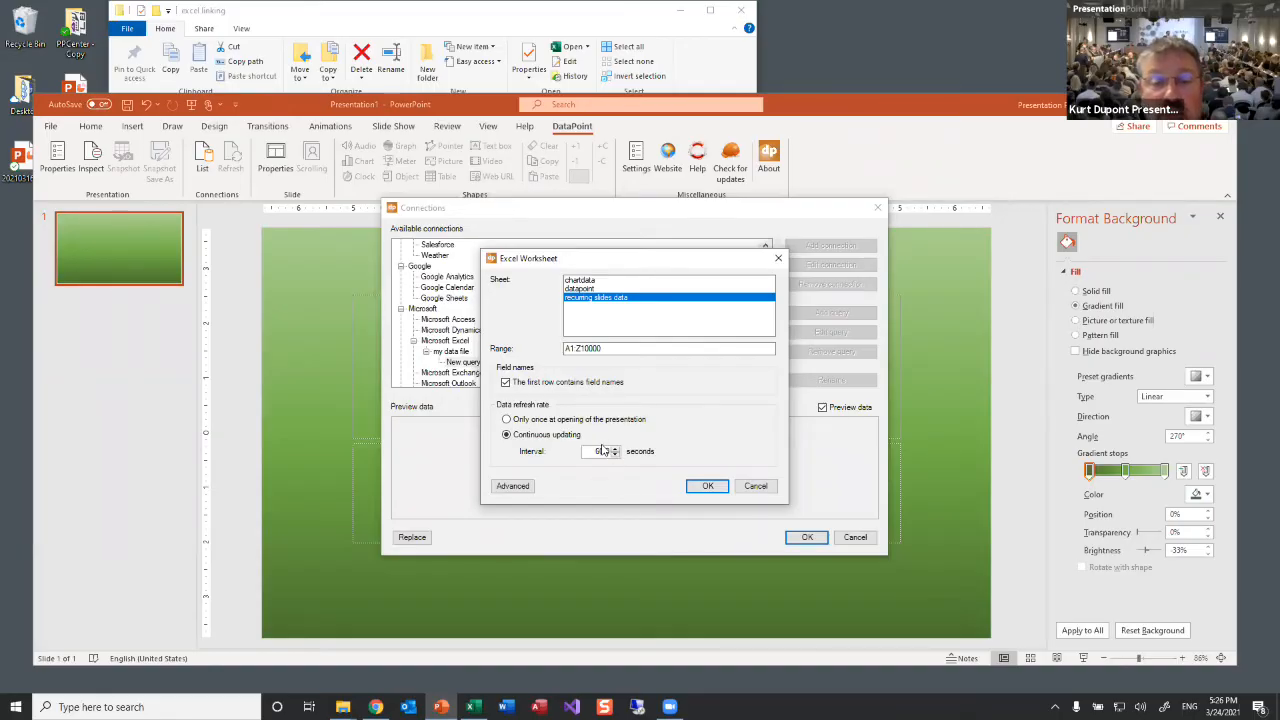
pyautogui.write('1.')
pyautogui.click(706, 487)
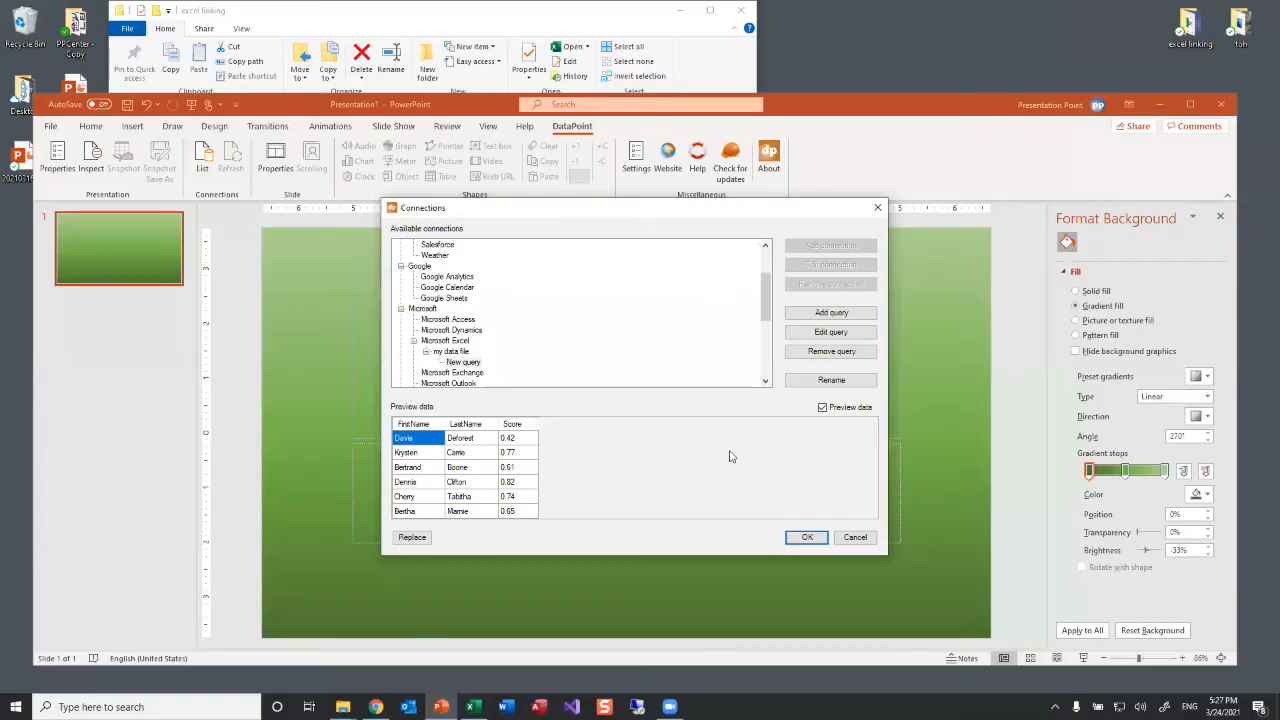
# Step: Rename the new query under my data file as names
pyautogui.click(812, 382)
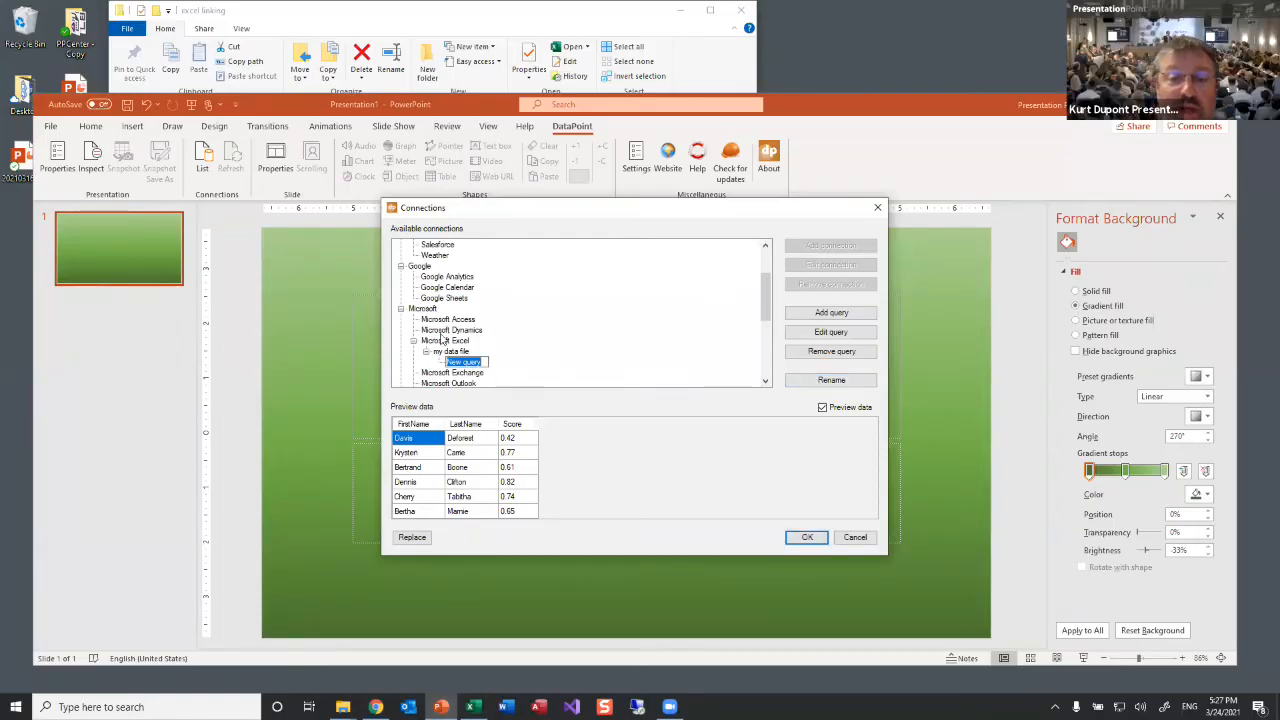
pyautogui.write('names')
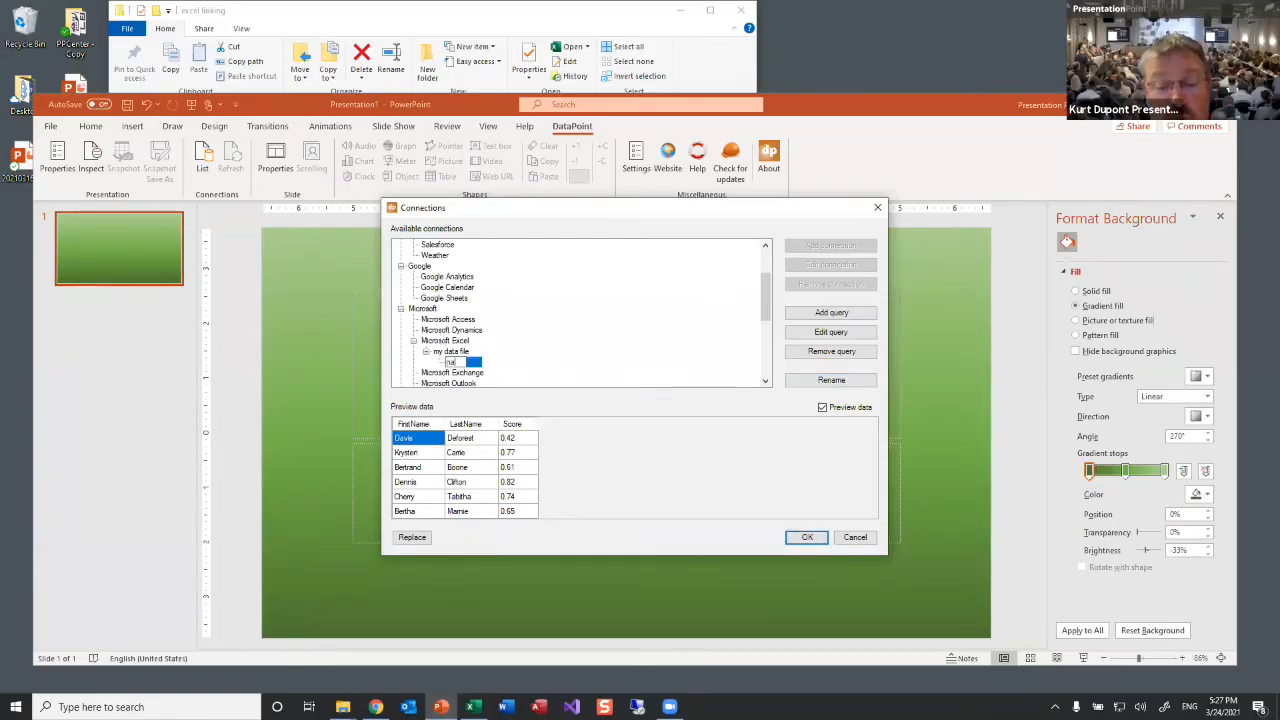
pyautogui.press('Return')
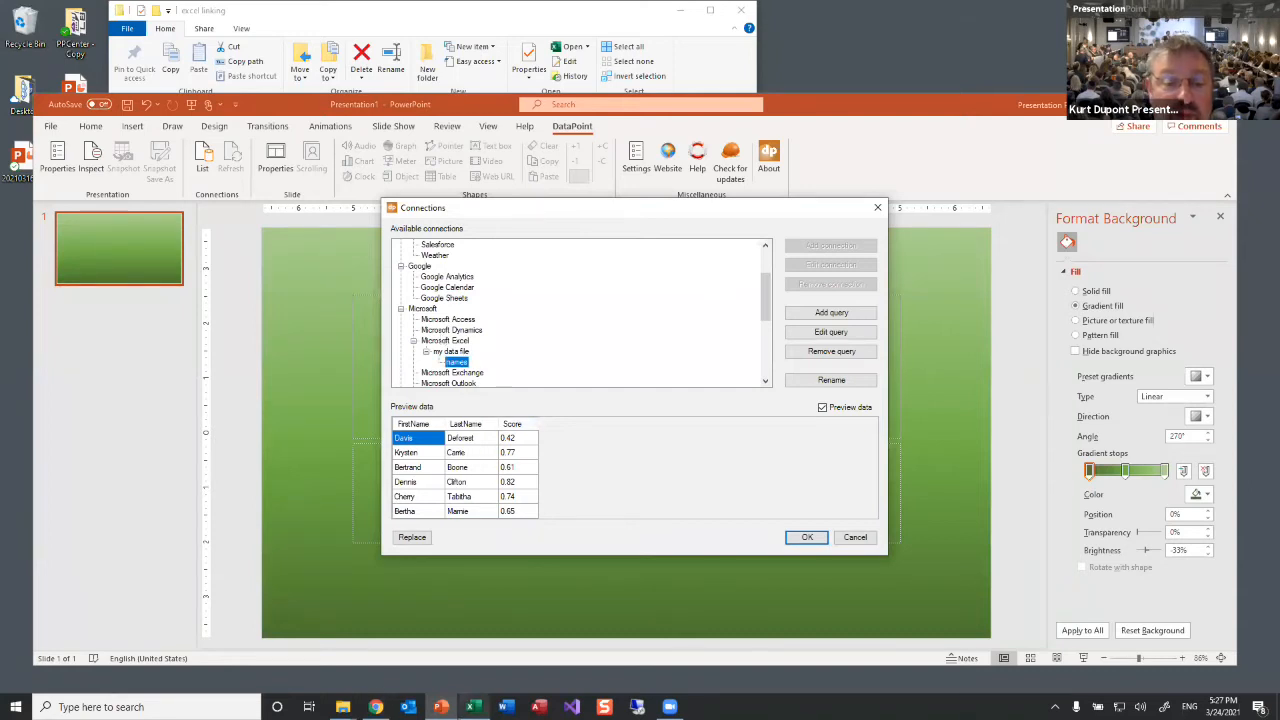
# Step: Look at the shared workbook in Excel, return to PowerPoint and accept the configured connections
pyautogui.click(473, 707)
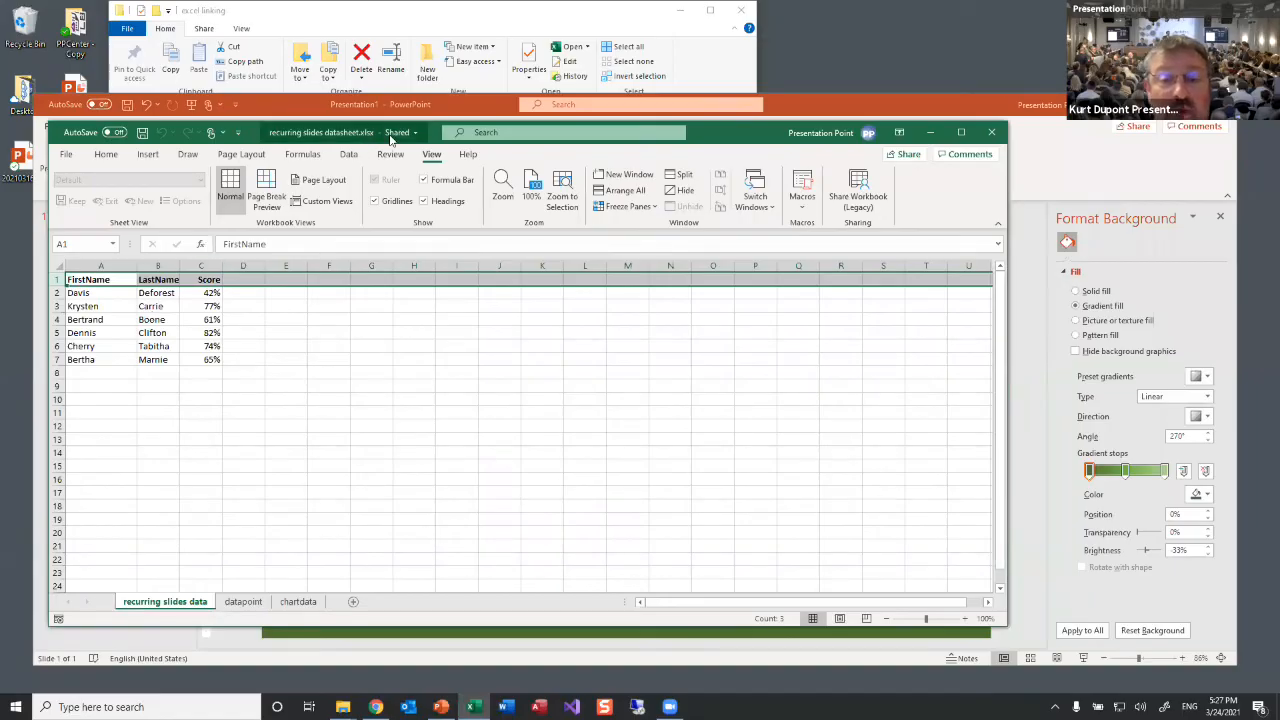
pyautogui.moveTo(390, 140); pyautogui.dragTo(955, 224)
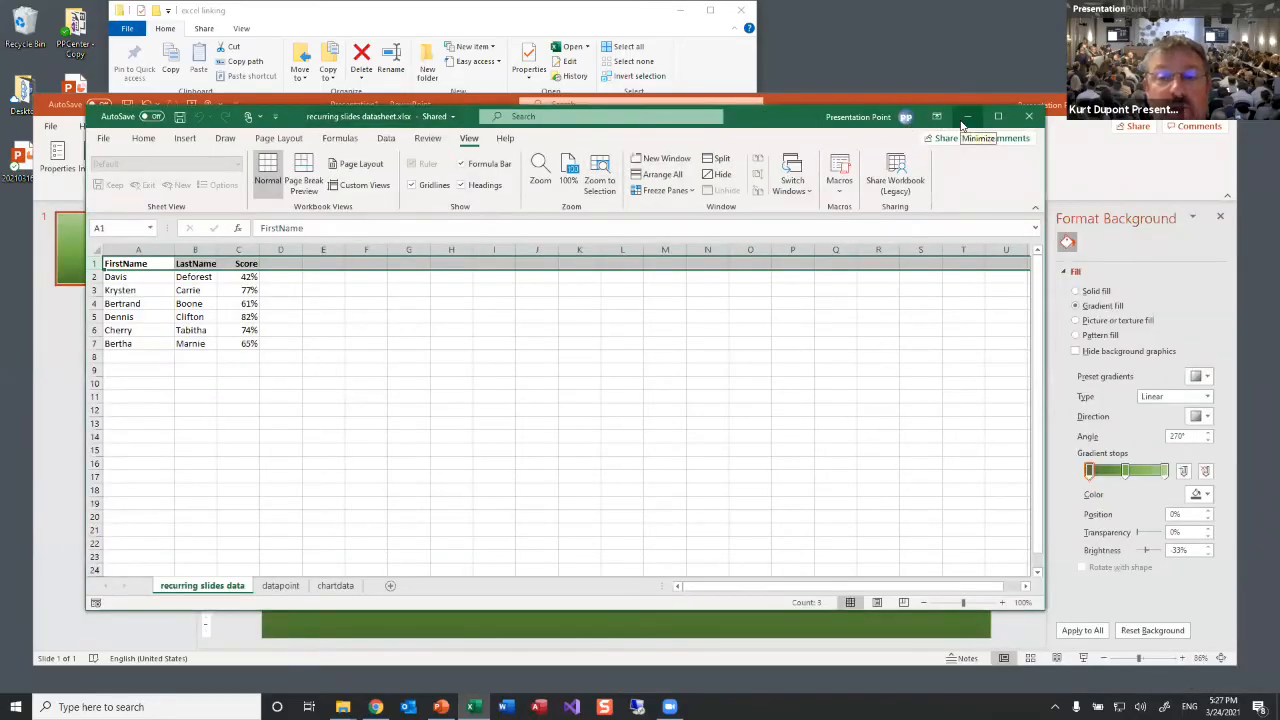
pyautogui.click(965, 117)
pyautogui.click(806, 539)
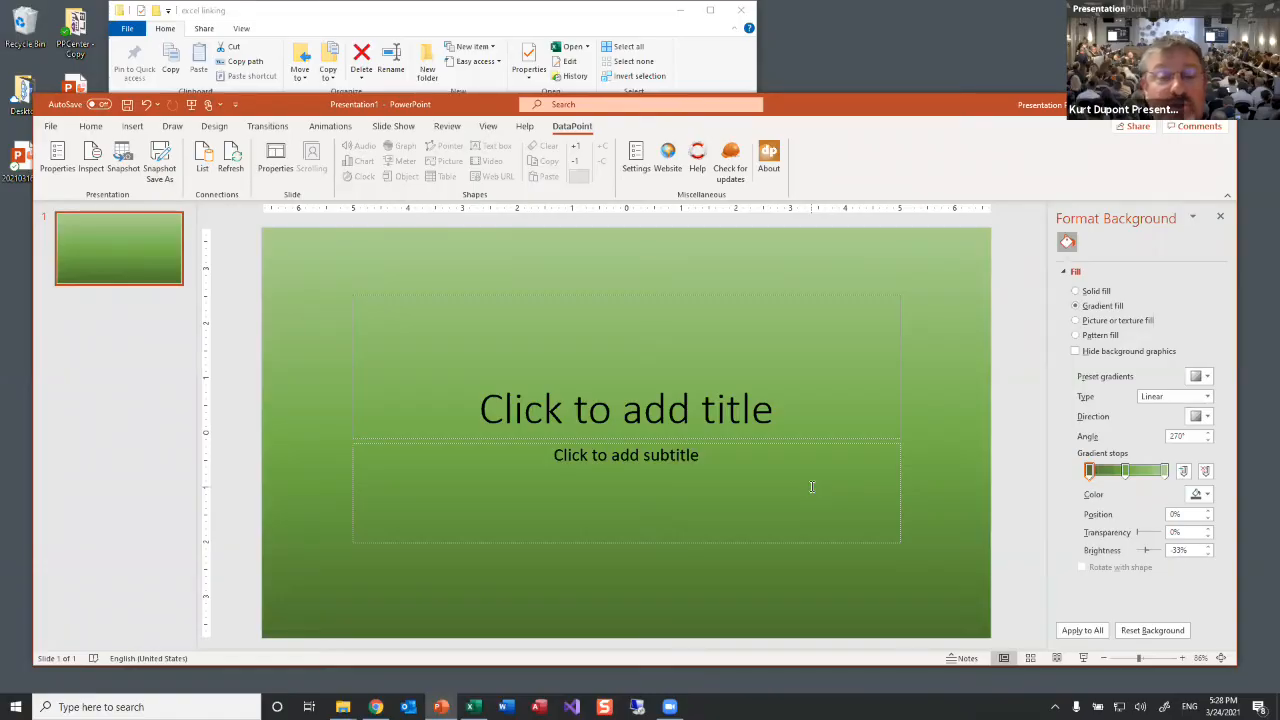
# Step: Set the title placeholder's DataPoint text box to my data file | names, column FirstName, row 1, and compare it with cell A2 in Excel
pyautogui.click(648, 410)
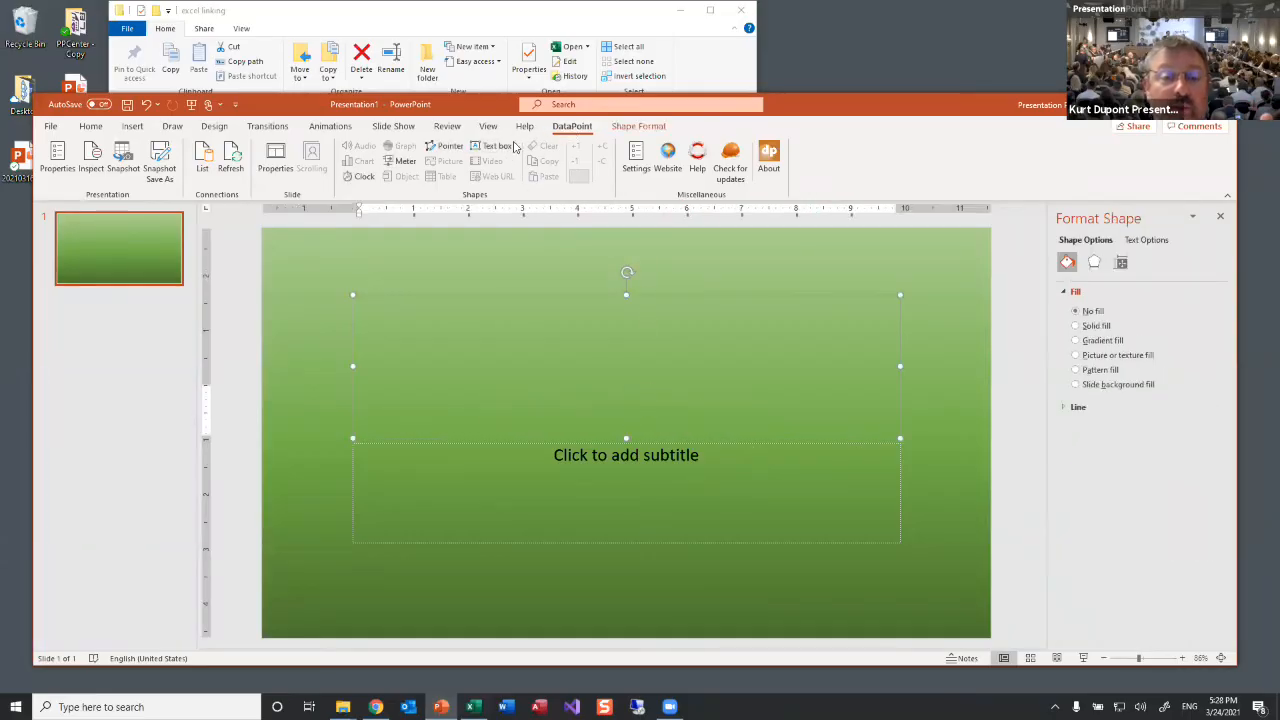
pyautogui.click(496, 146)
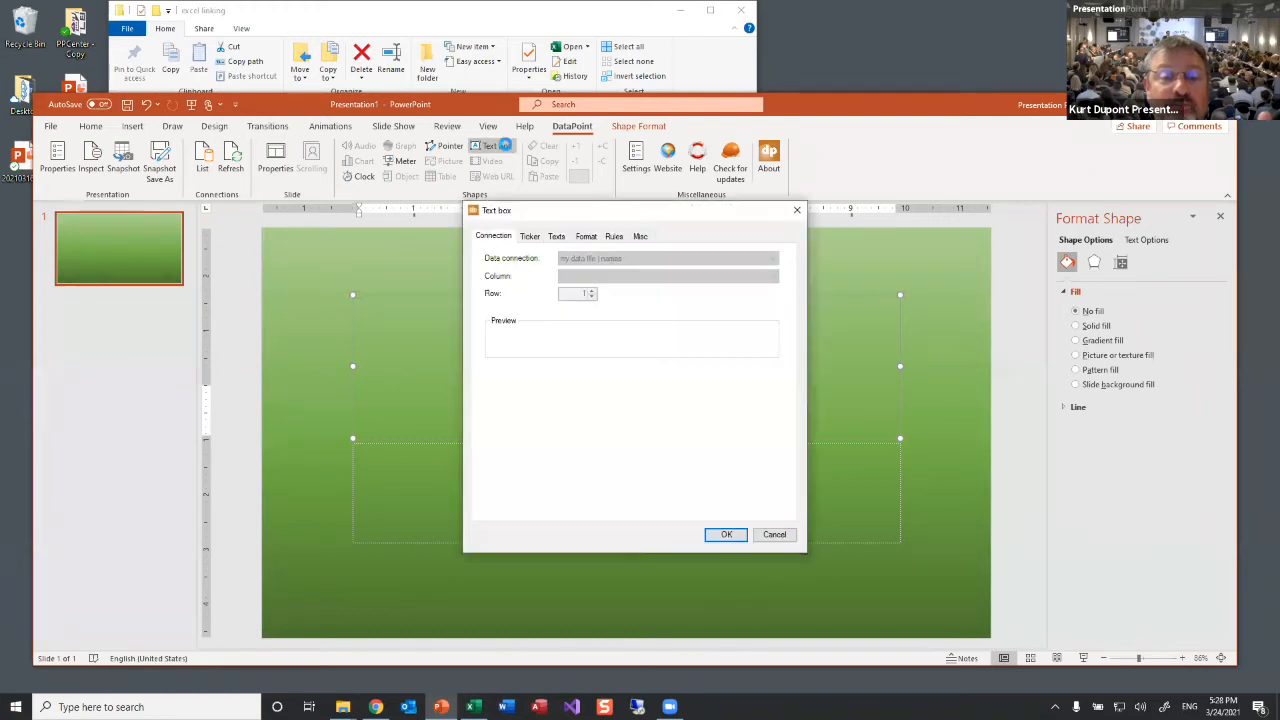
pyautogui.click(594, 258)
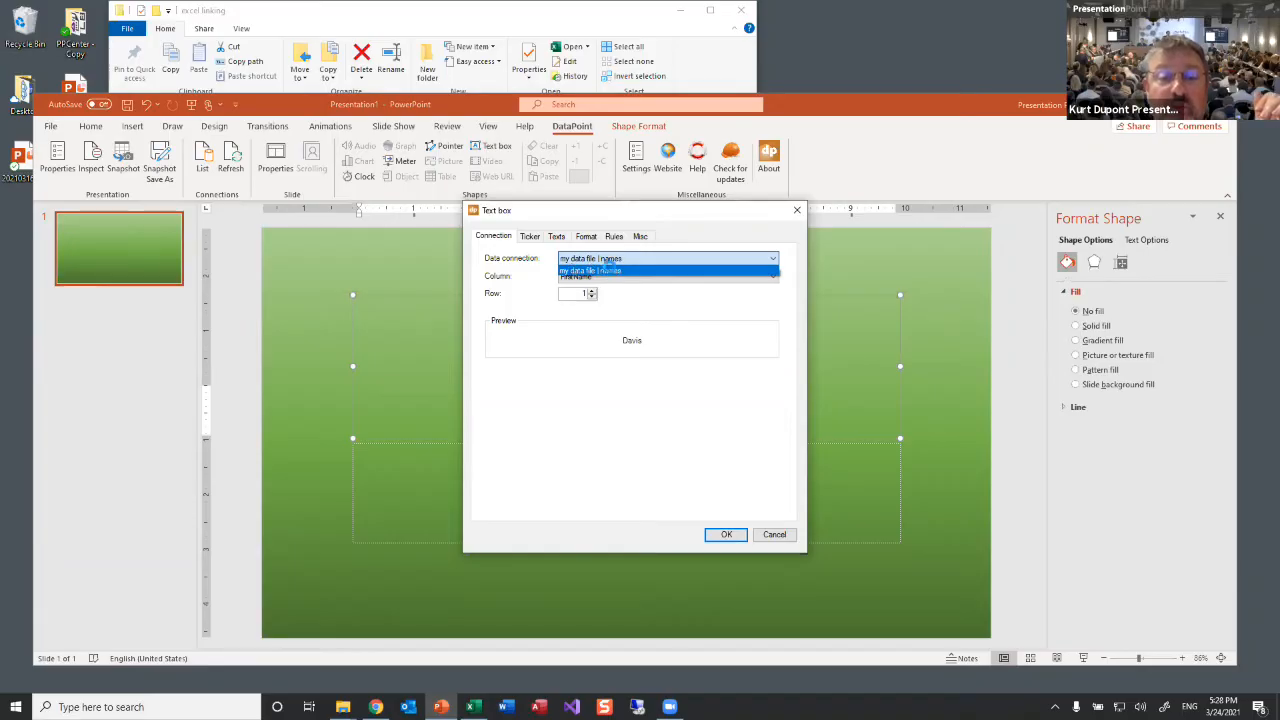
pyautogui.click(610, 271)
pyautogui.click(612, 277)
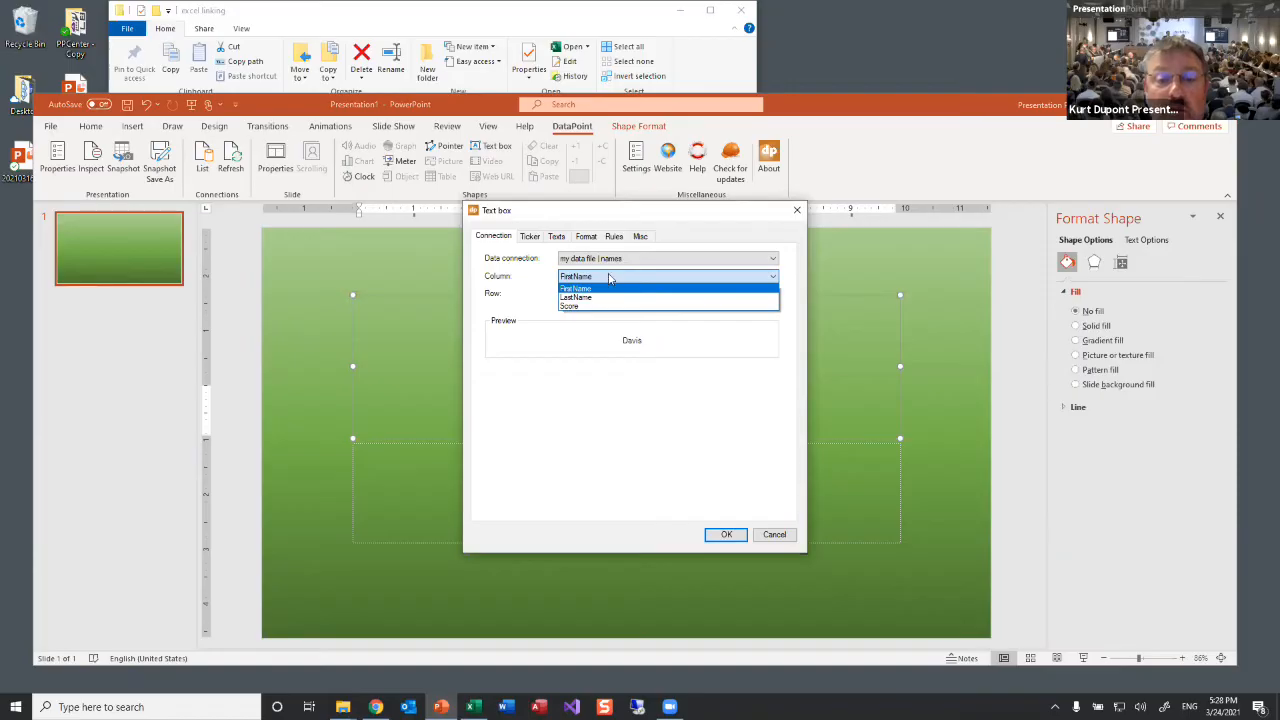
pyautogui.click(609, 278)
pyautogui.click(582, 293)
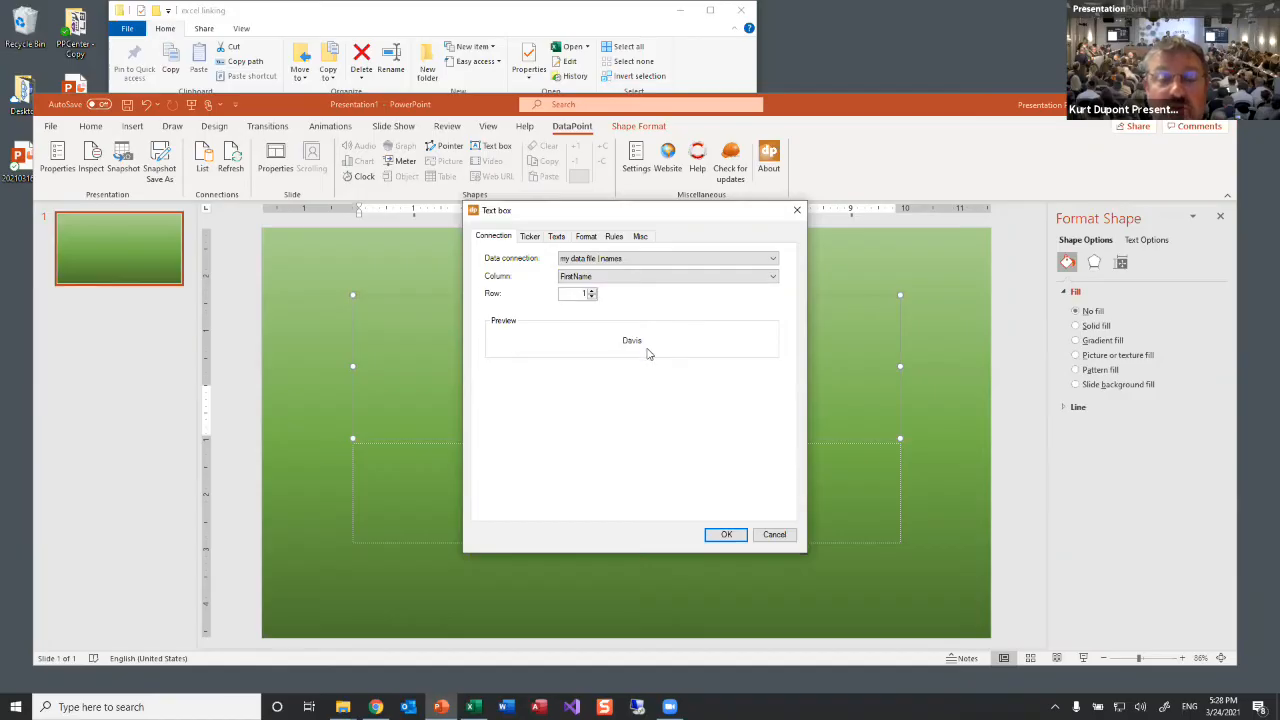
pyautogui.click(473, 707)
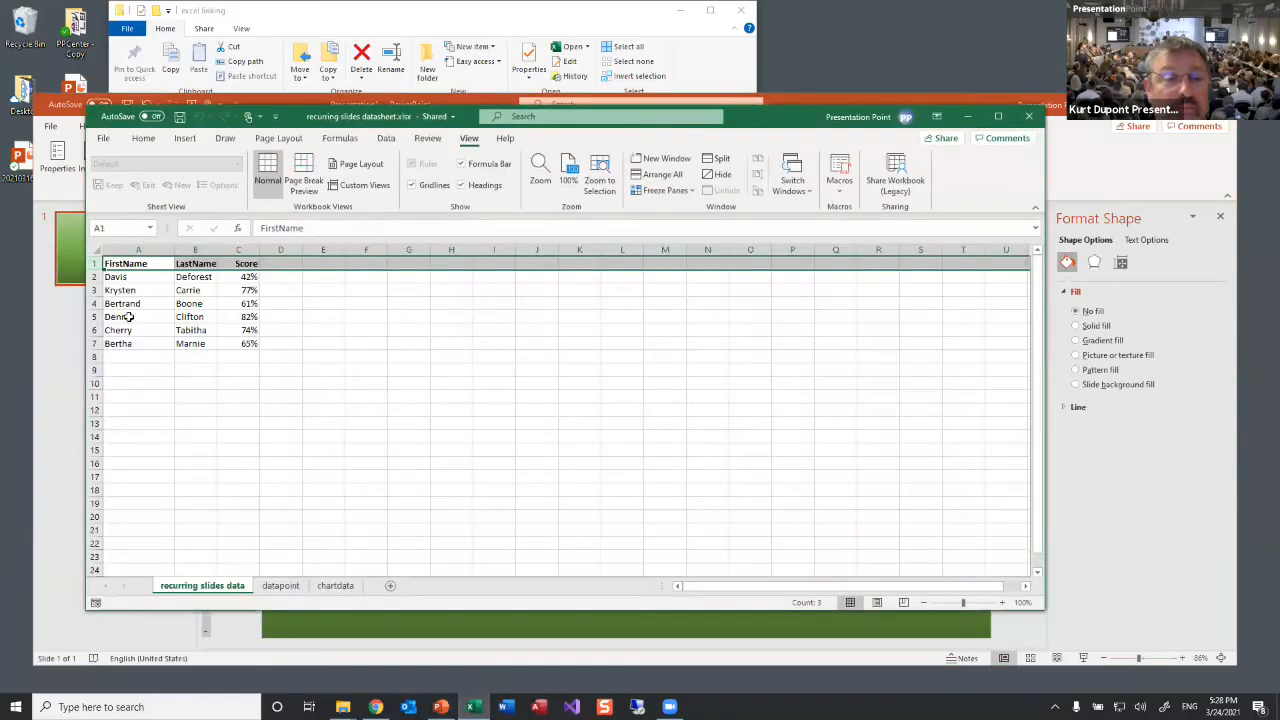
pyautogui.click(131, 279)
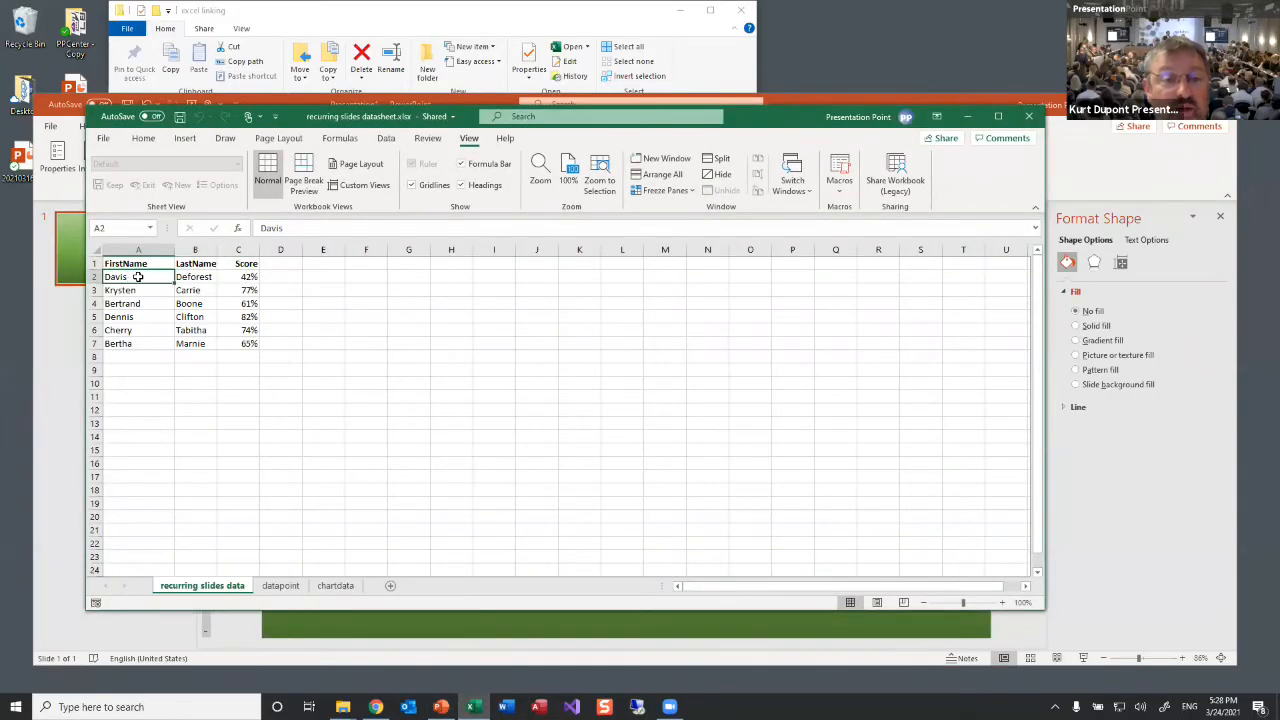
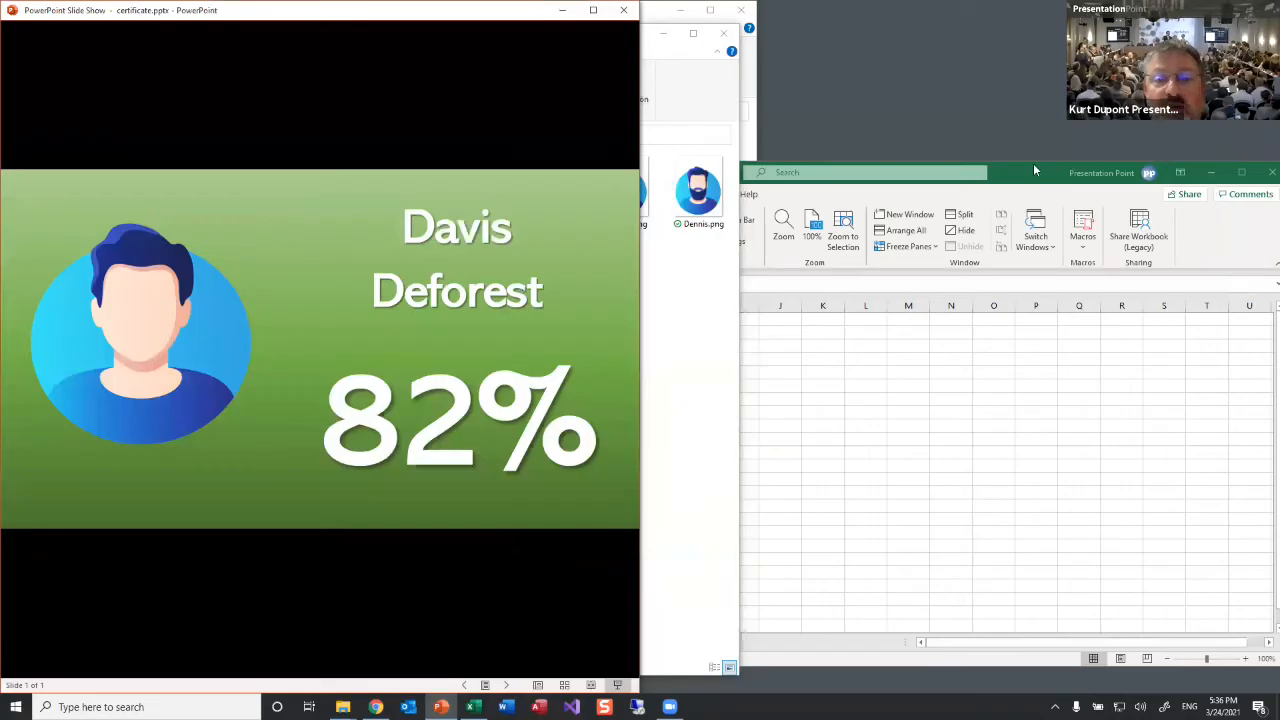
# Step: Switch to the Excel workbook and place its window beside the running slide show, lowered slightly from the screen edge
pyautogui.click(1038, 170)
pyautogui.moveTo(1030, 182); pyautogui.dragTo(1279, 164)
pyautogui.click(963, 358)
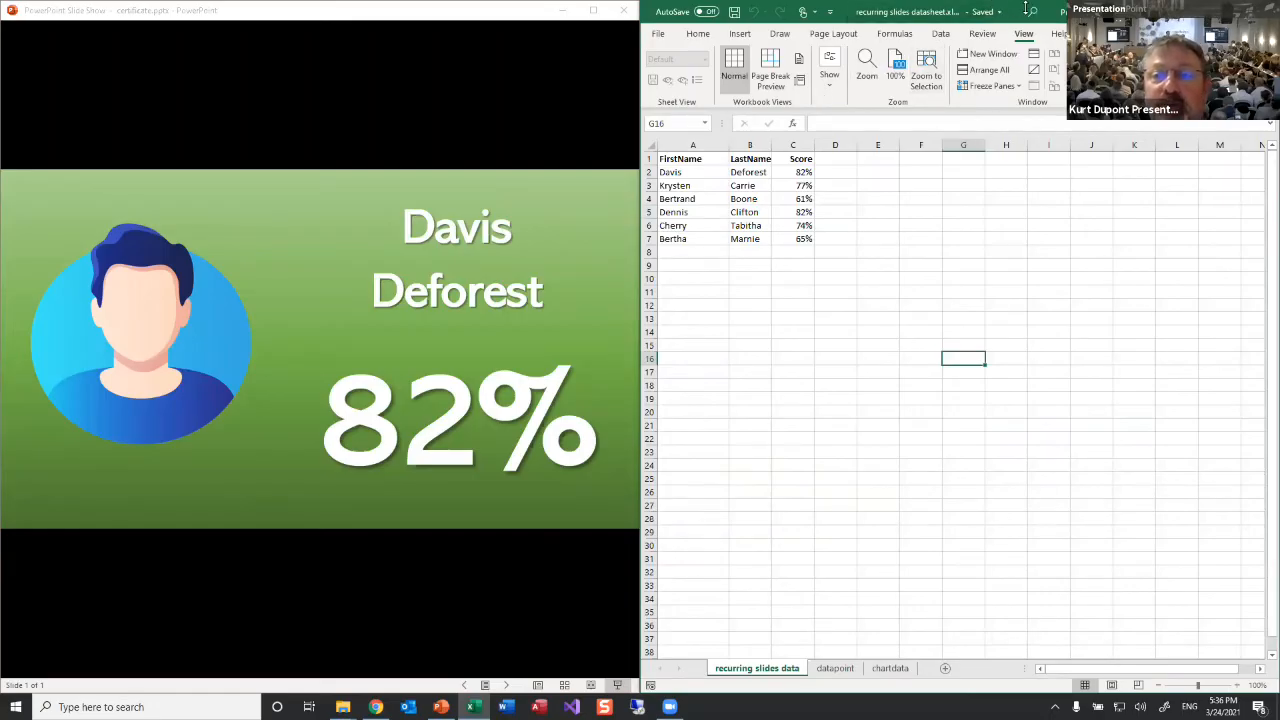
pyautogui.moveTo(1026, 8); pyautogui.dragTo(977, 52)
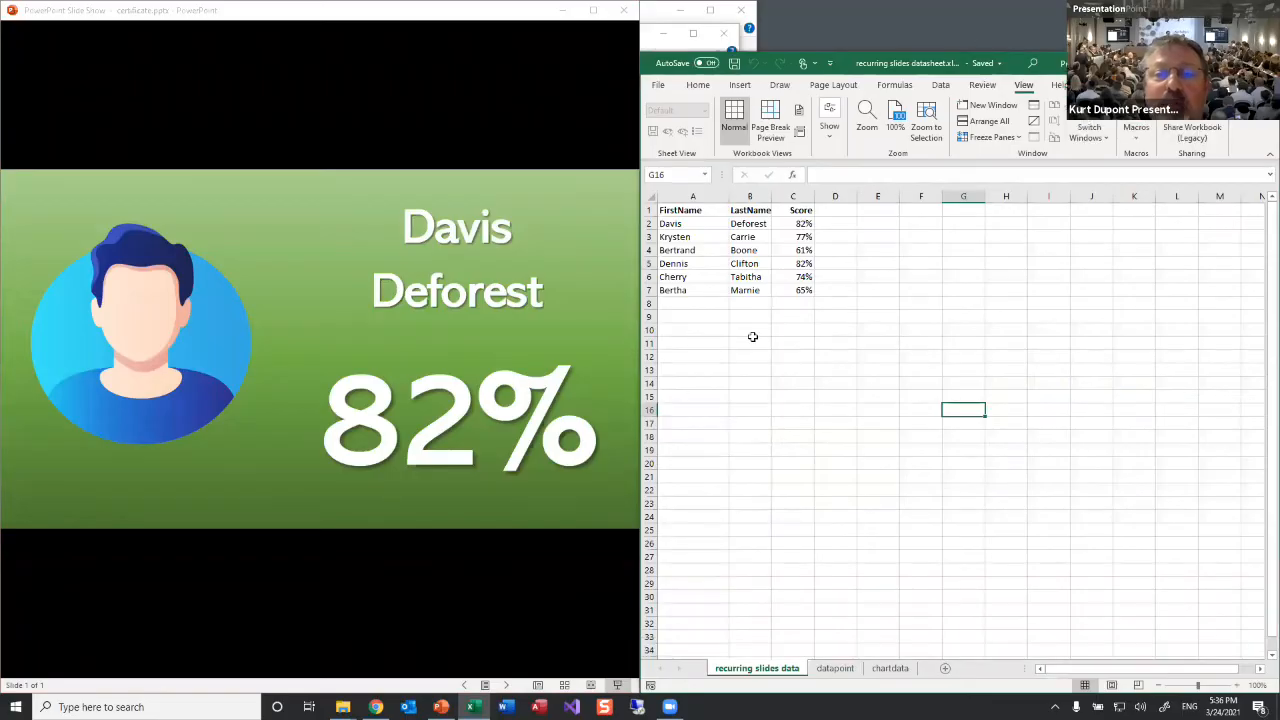
# Step: Set the score in cell C2 to 50% and change it once more to 32% beside the running slide show
pyautogui.click(790, 223)
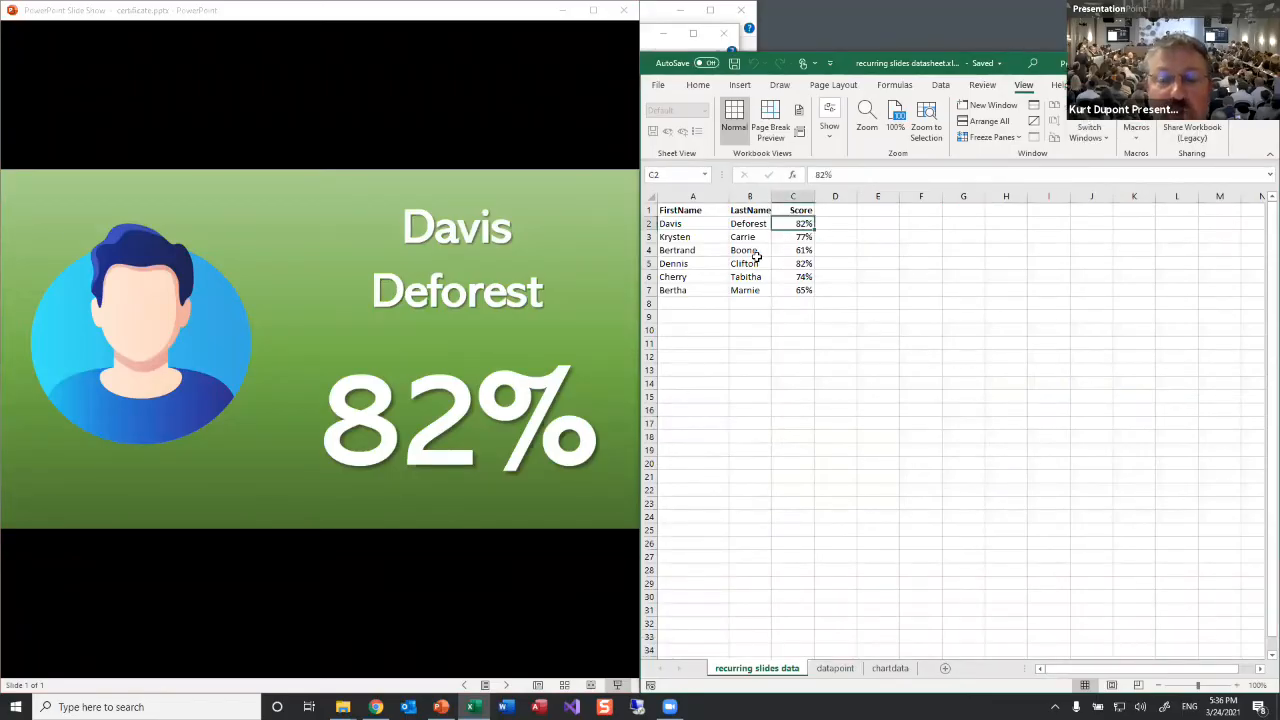
pyautogui.write('50')
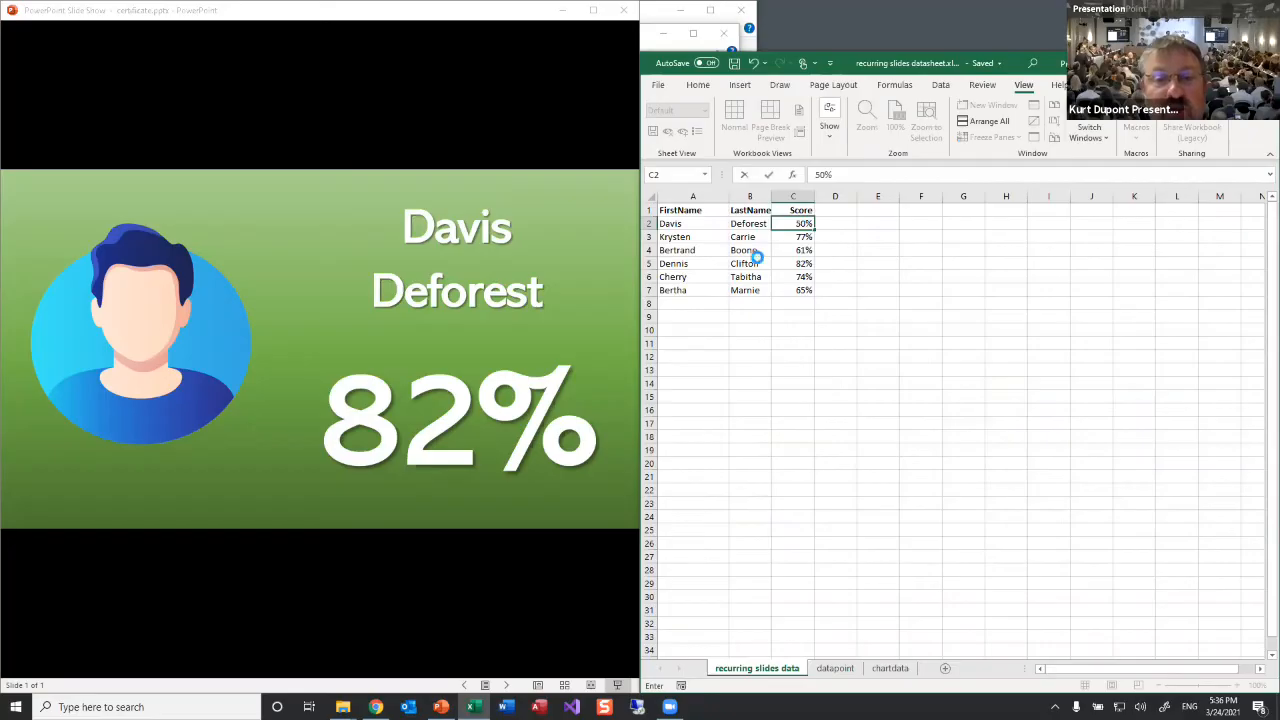
pyautogui.press('Return')
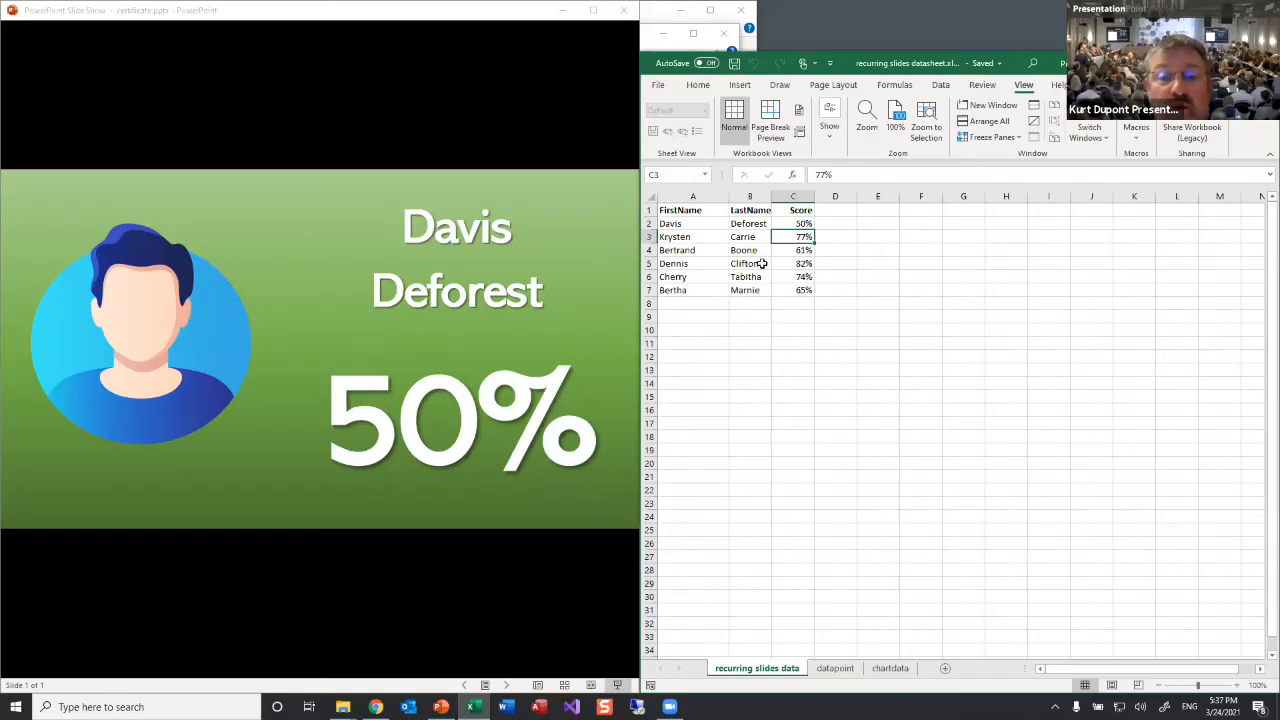
pyautogui.click(782, 224)
pyautogui.write('32')
pyautogui.press('Return')
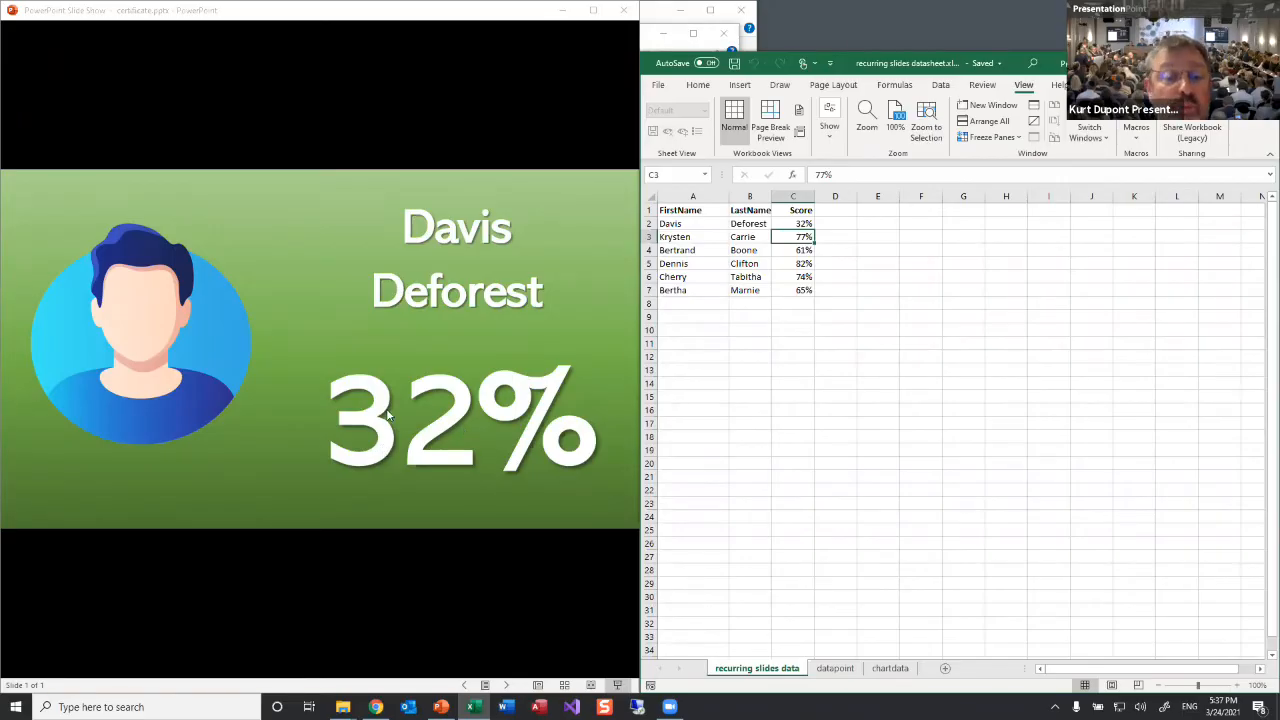
# Step: End the slide show and restore the PowerPoint window to a floating size wide enough to show the full ribbon
pyautogui.click(388, 422)
pyautogui.press('Escape')
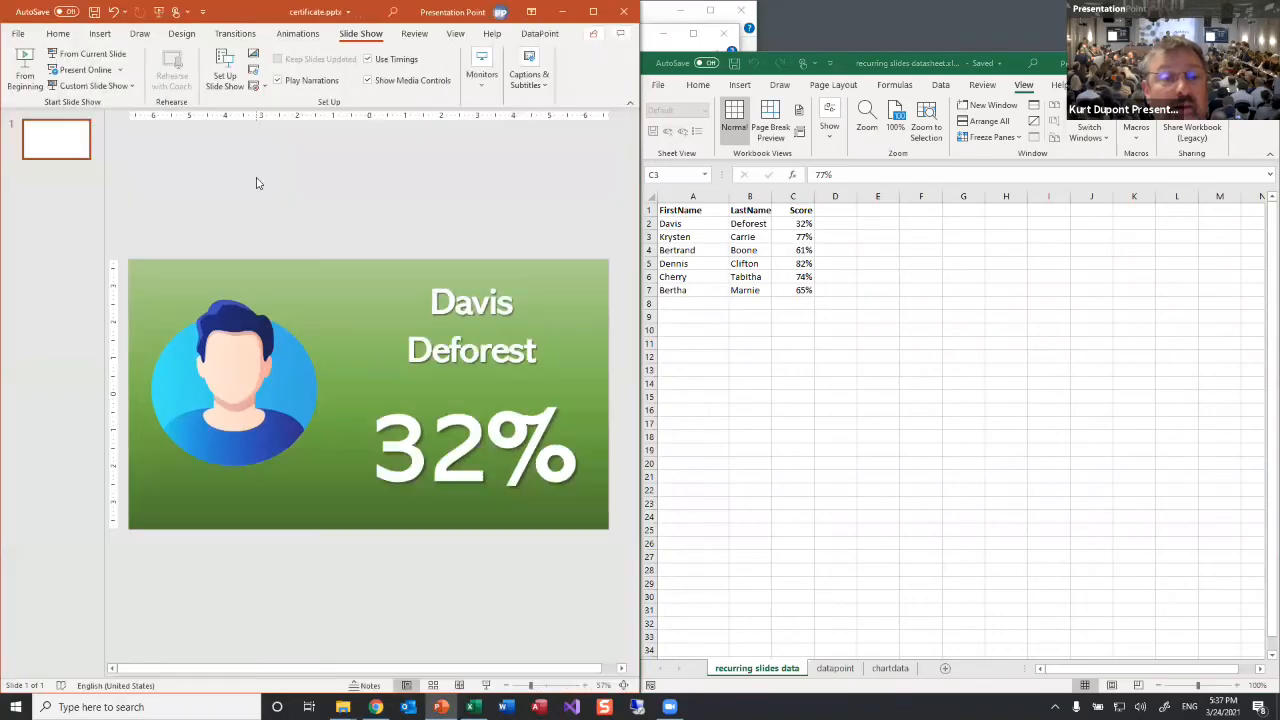
pyautogui.doubleClick(210, 10)
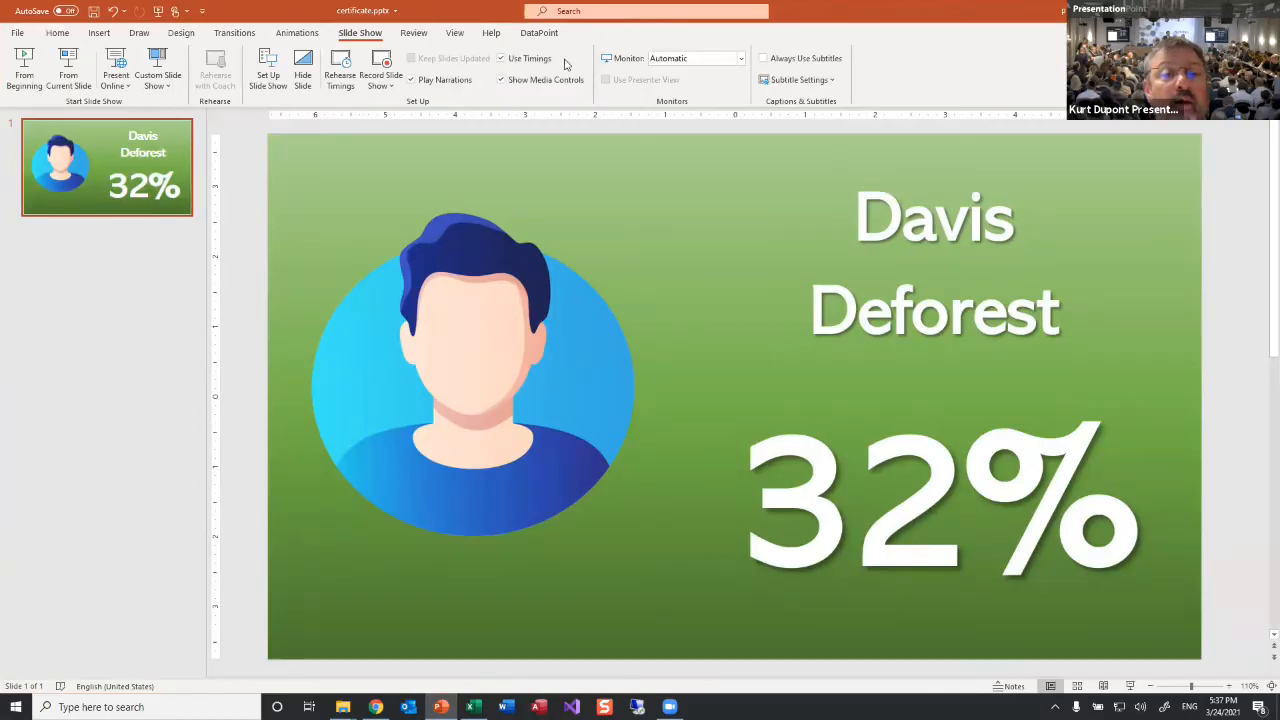
pyautogui.doubleClick(292, 10)
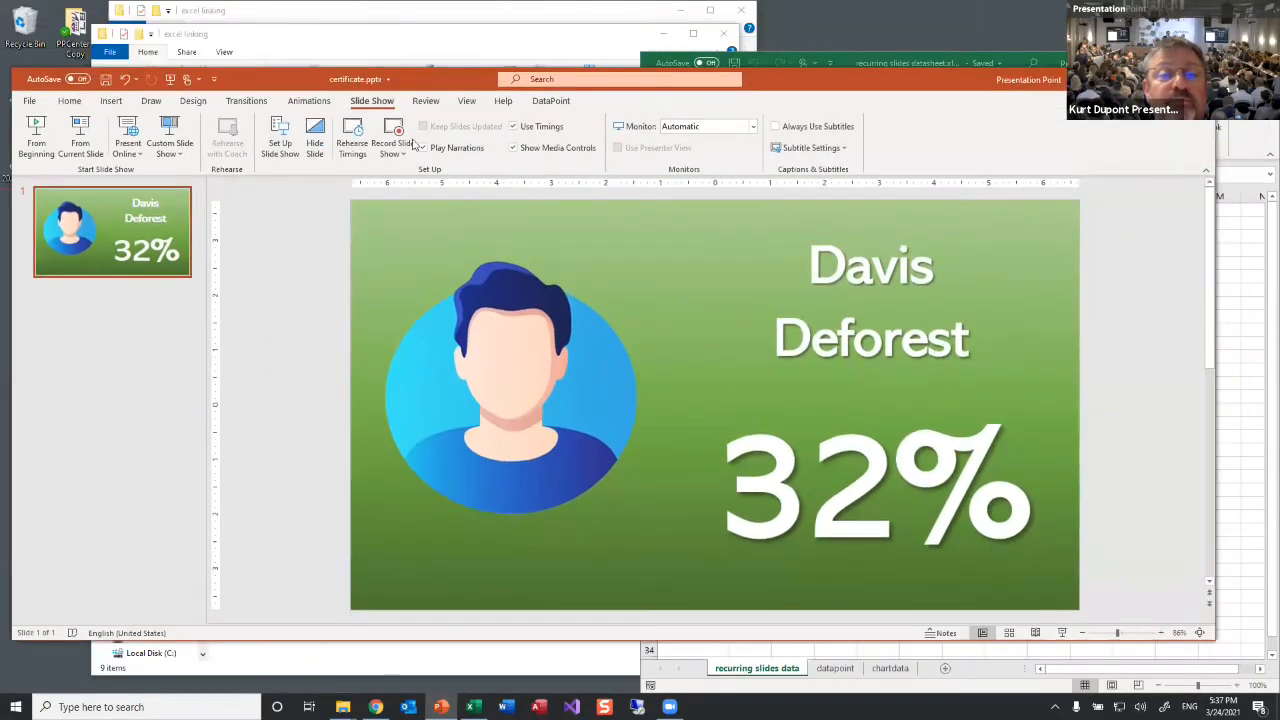
# Step: Switch between the Excel workbook and the PowerPoint slide to compare the data rows with the linked content, ending in PowerPoint
pyautogui.click(1229, 306)
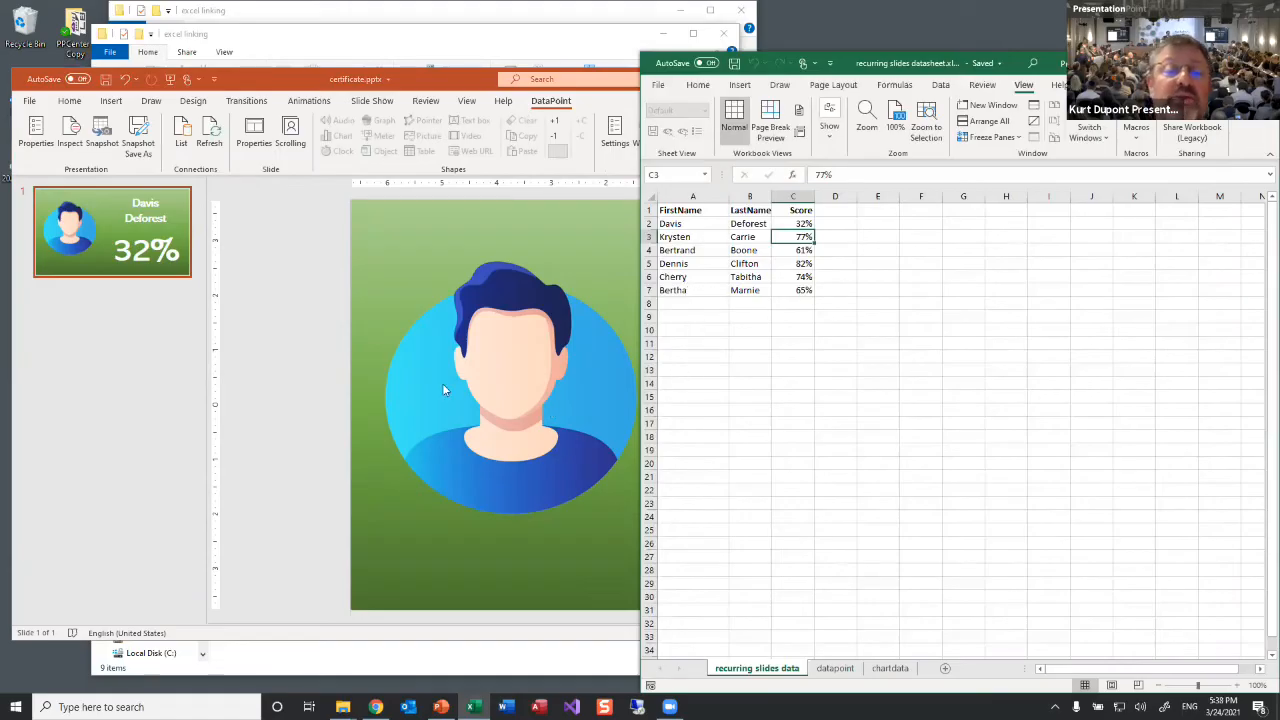
pyautogui.click(102, 207)
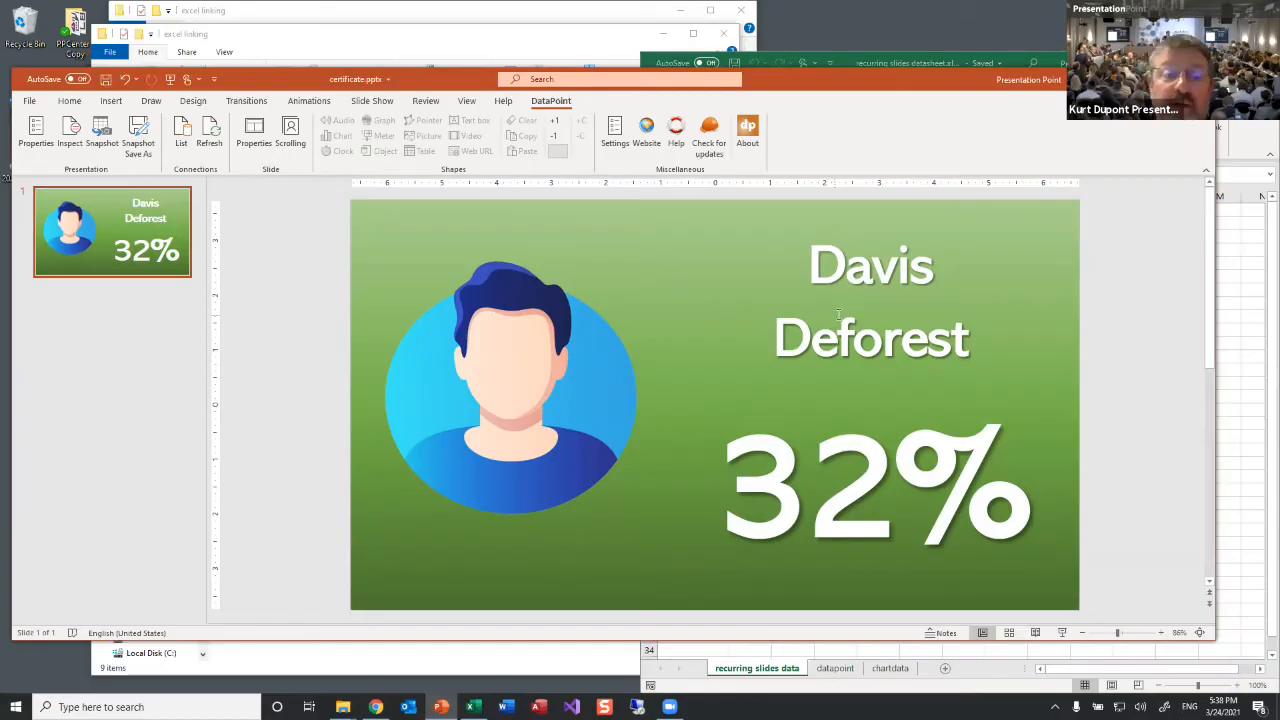
pyautogui.click(1234, 281)
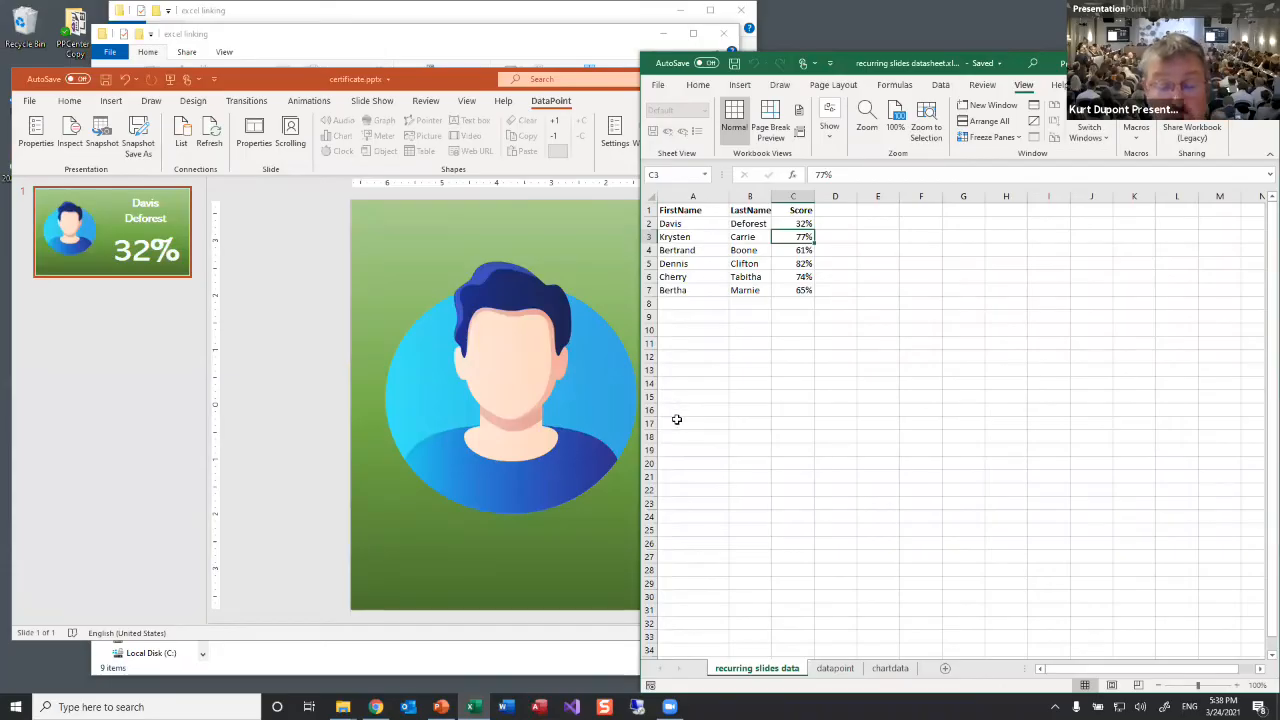
pyautogui.click(445, 193)
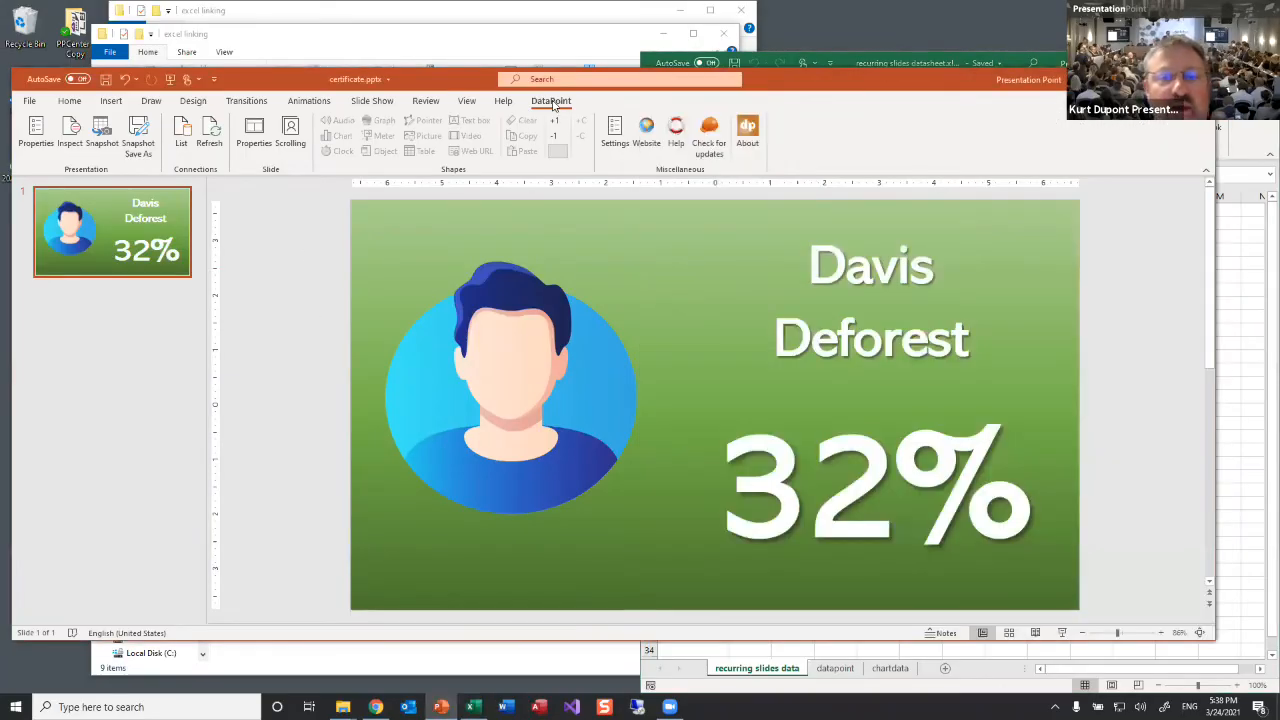
# Step: Enable slide scrolling for the my data file | names connection with a step size of 1 row and a shorter step time
pyautogui.click(290, 140)
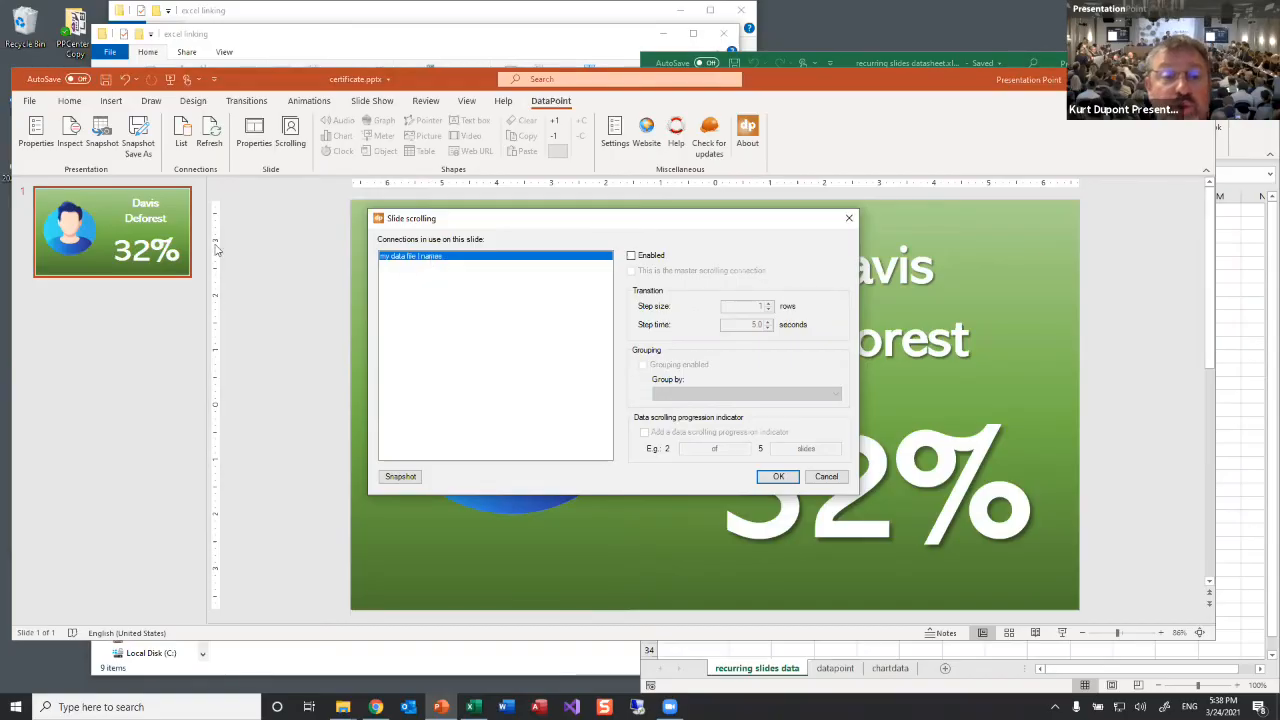
pyautogui.click(631, 256)
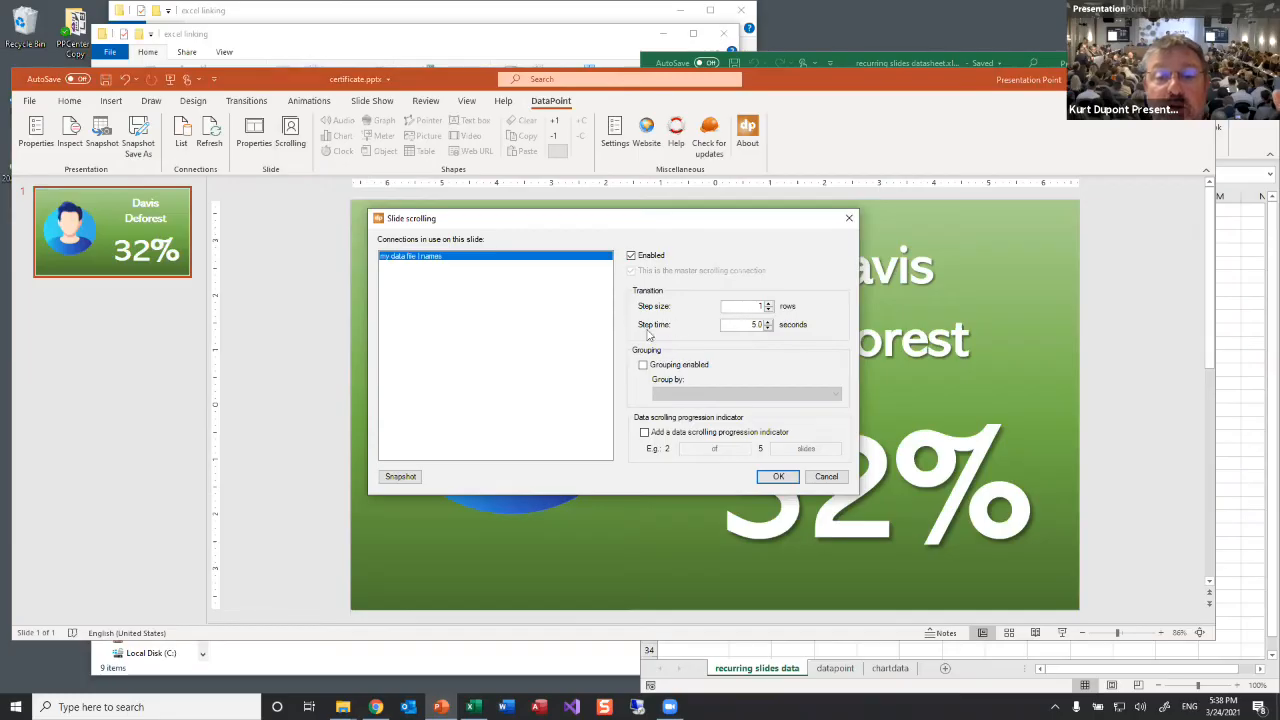
pyautogui.click(768, 329)
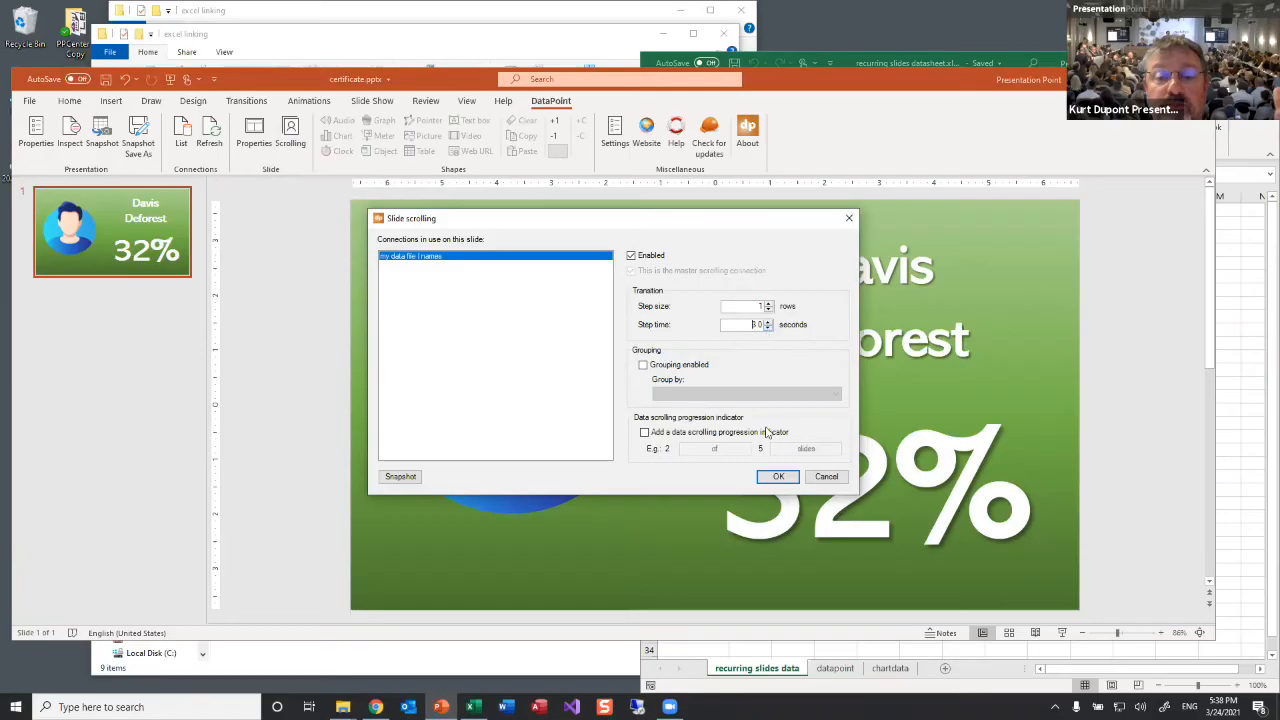
pyautogui.click(776, 479)
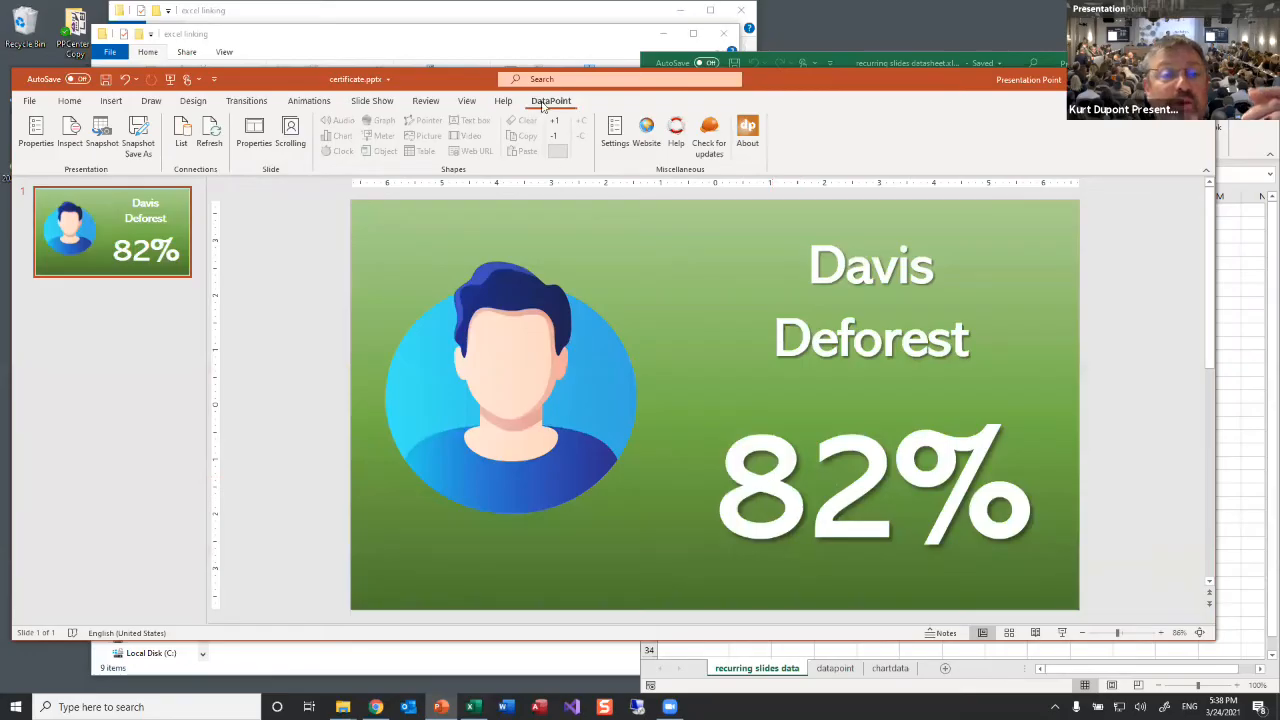
# Step: Refresh the data connections and play the slide show through the scrolling records, ending it at the last one
pyautogui.click(209, 132)
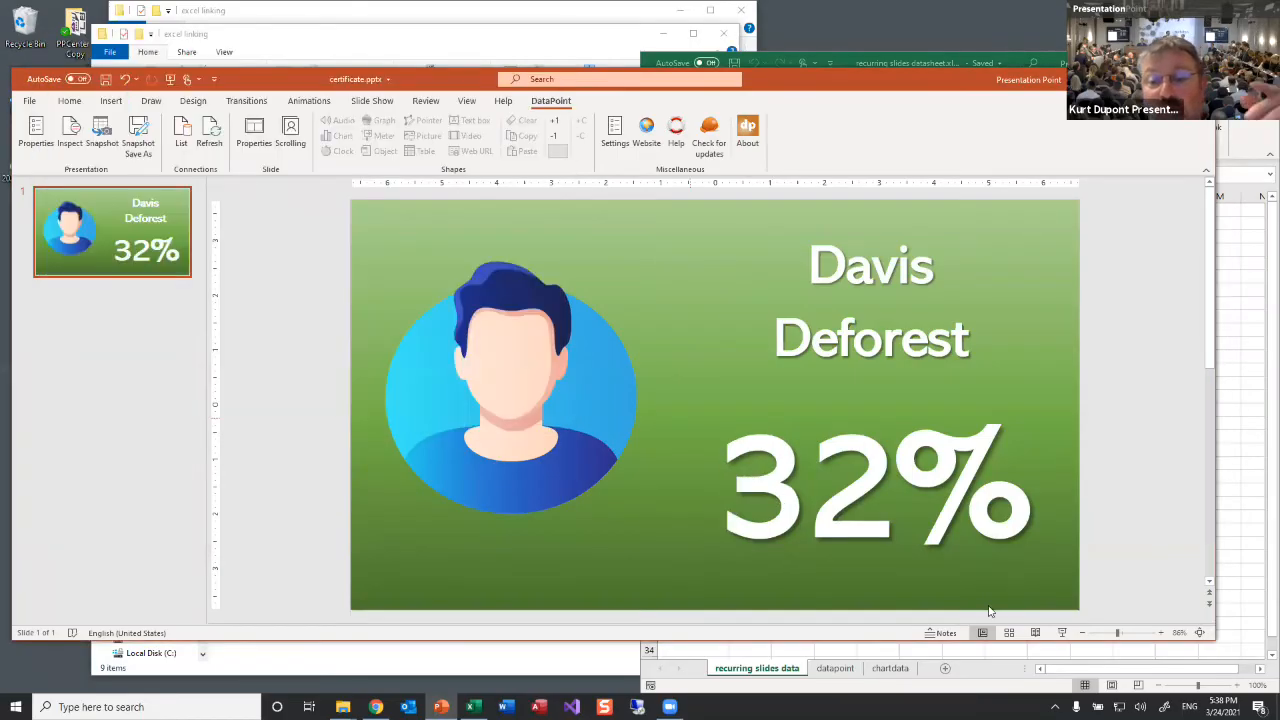
pyautogui.click(1064, 632)
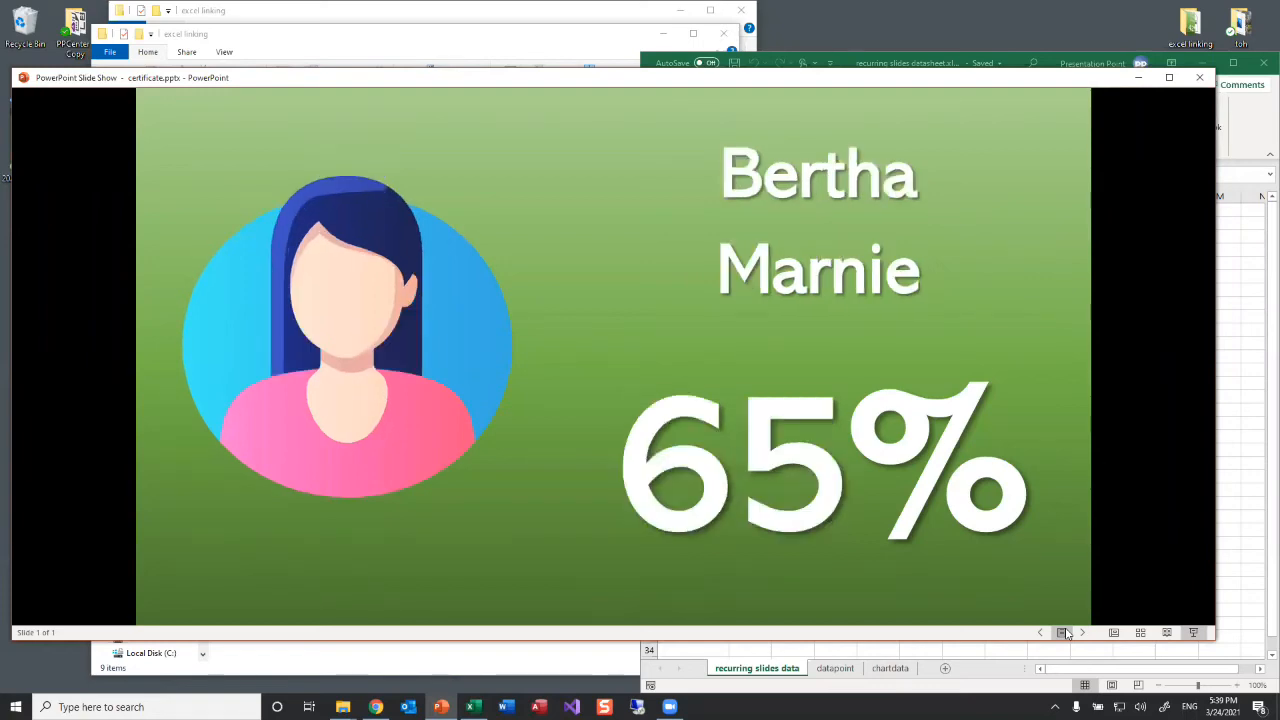
pyautogui.press('Escape')
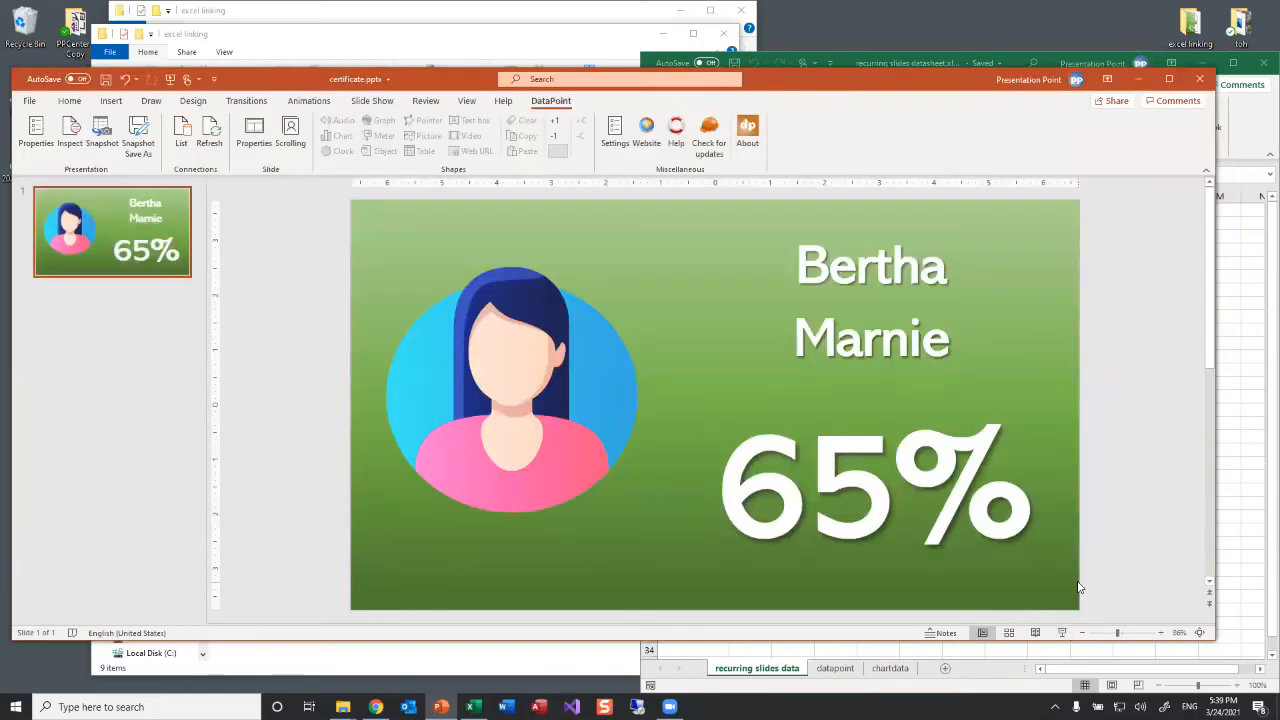
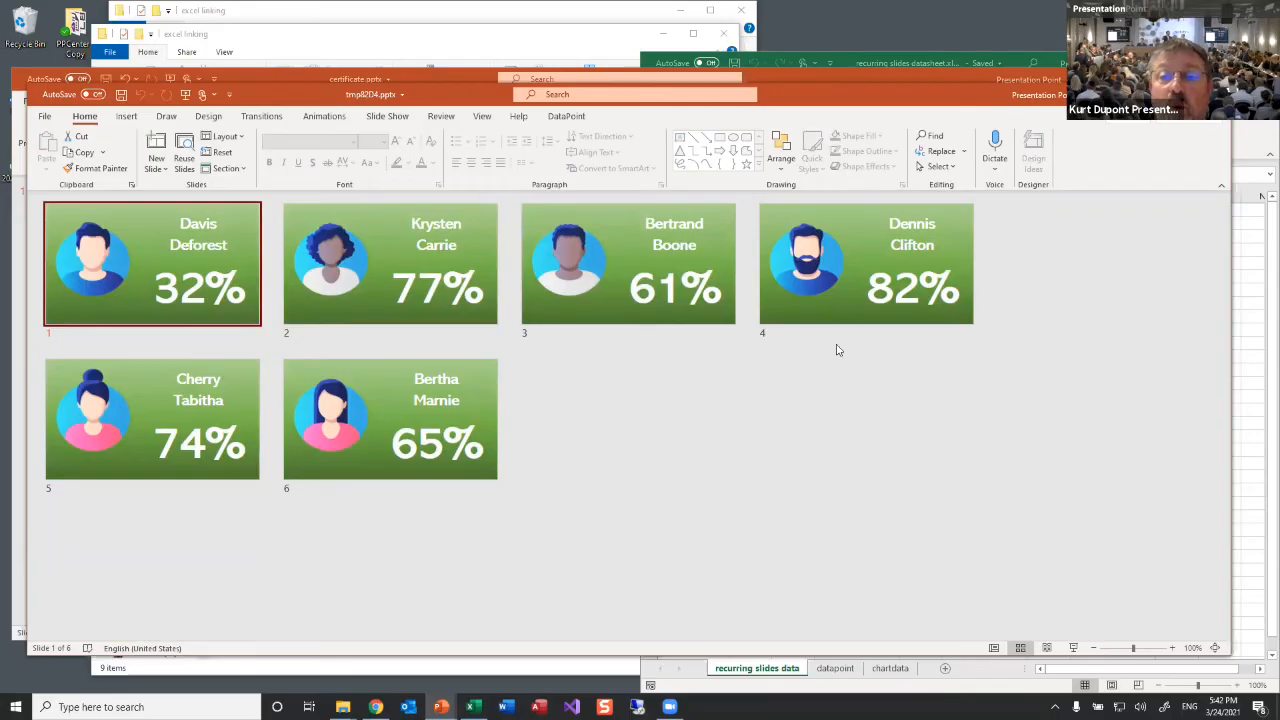
# Step: Move the tmp82D4.pptx snapshot window aside and back, and close it without saving
pyautogui.moveTo(855, 103); pyautogui.dragTo(921, 239)
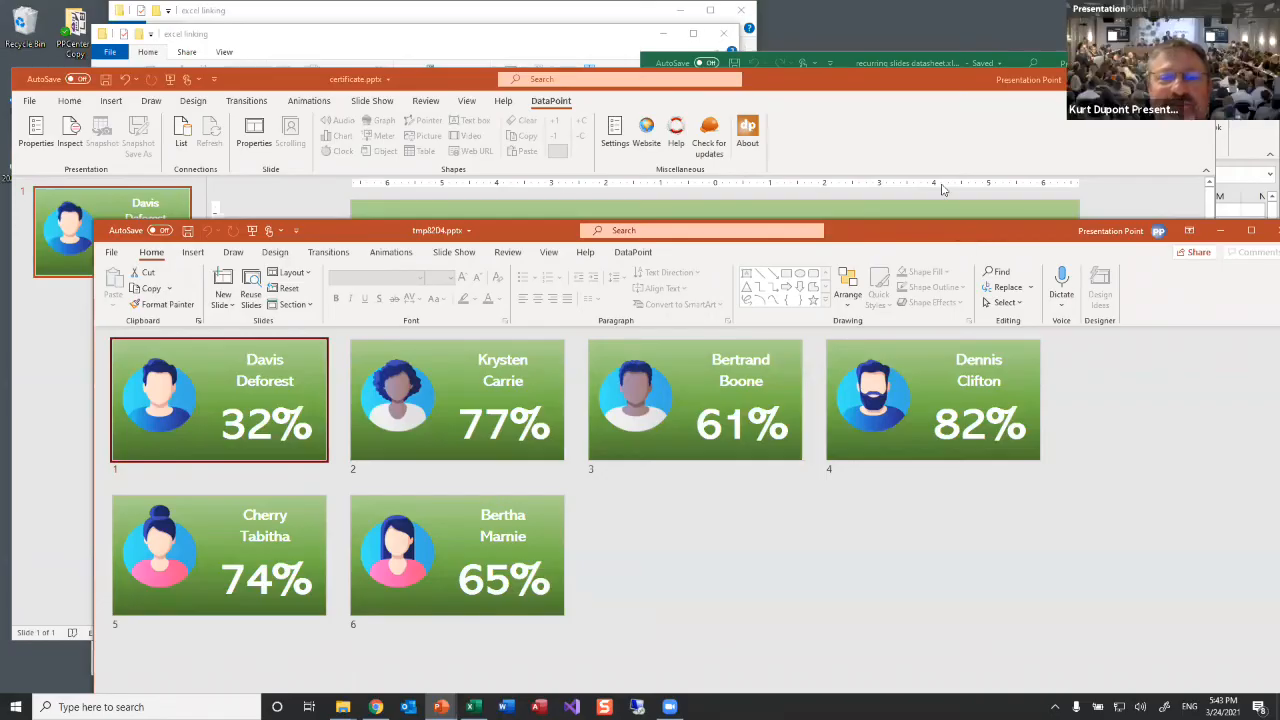
pyautogui.moveTo(952, 226); pyautogui.dragTo(921, 115)
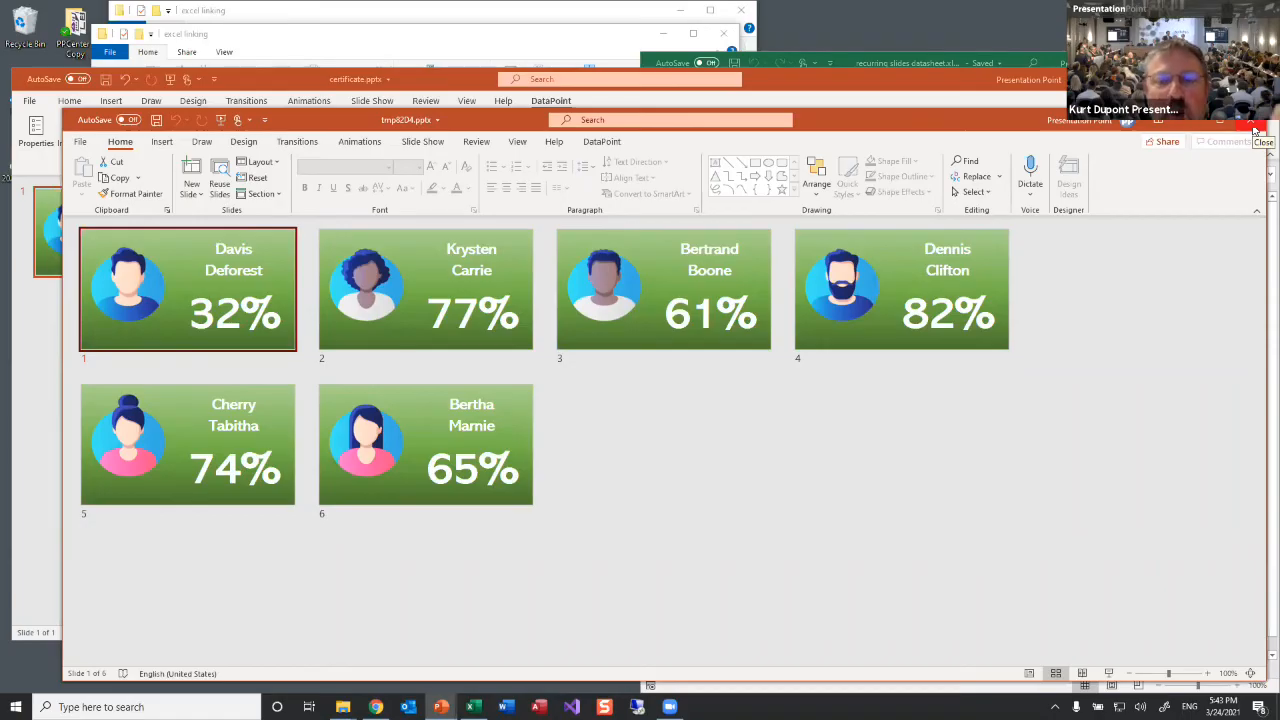
pyautogui.click(1255, 130)
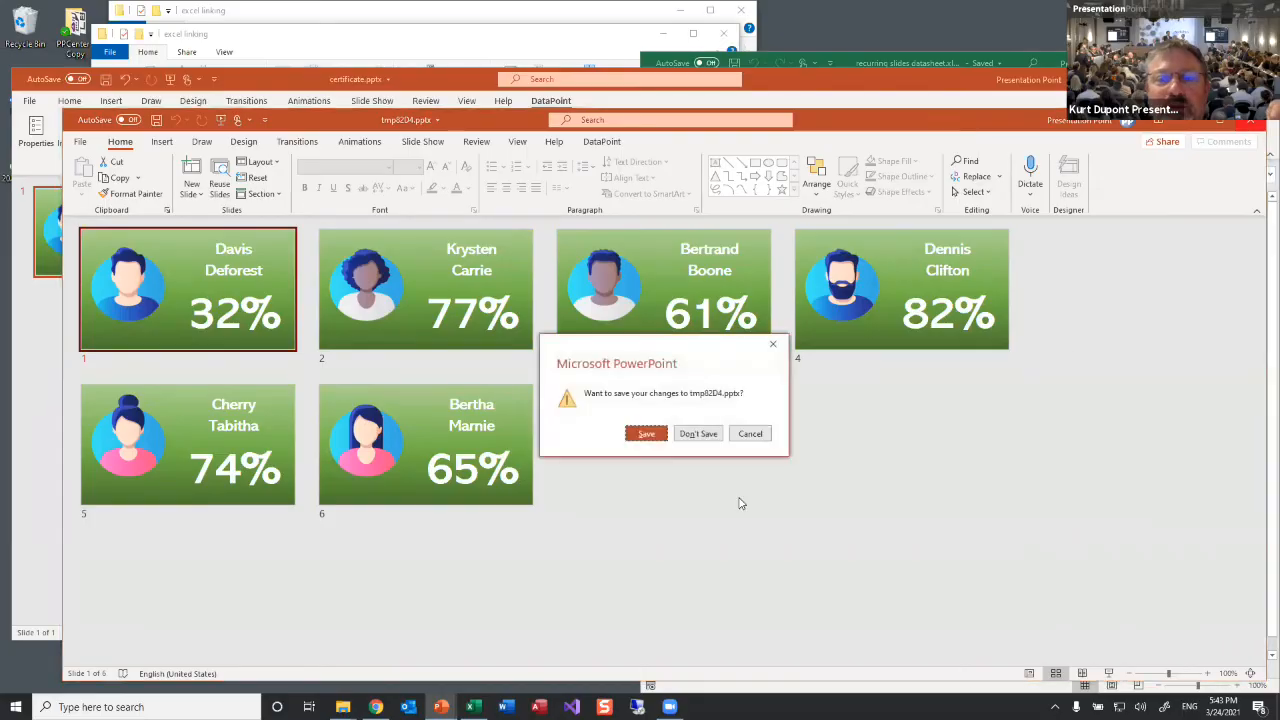
pyautogui.click(698, 433)
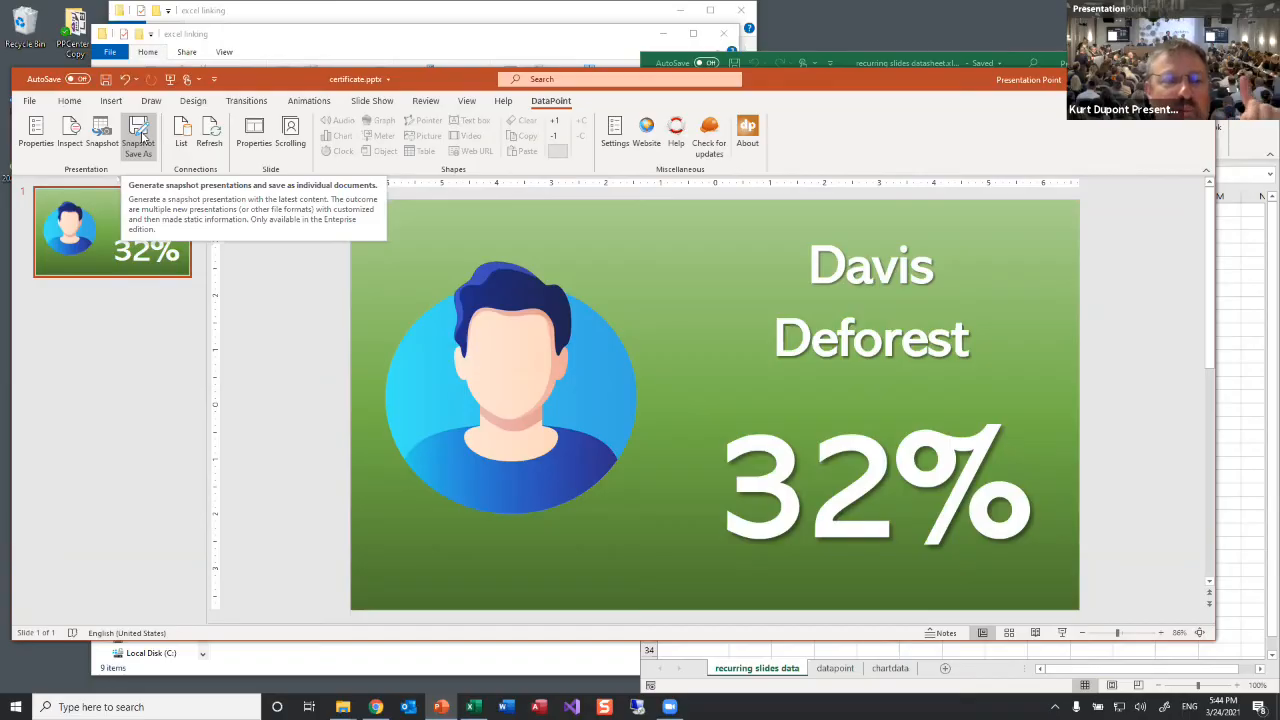
# Step: Start Snapshot Save As and choose FirstName as the column for the file names
pyautogui.click(141, 135)
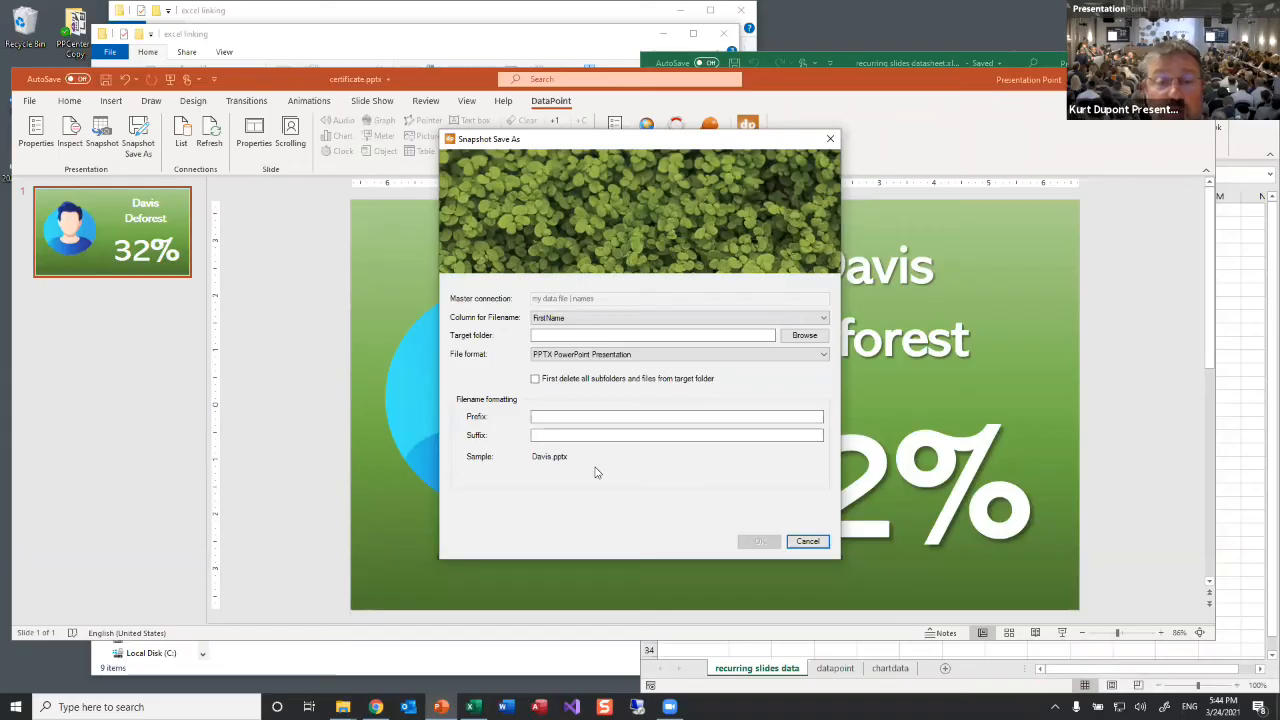
pyautogui.click(620, 318)
pyautogui.click(608, 331)
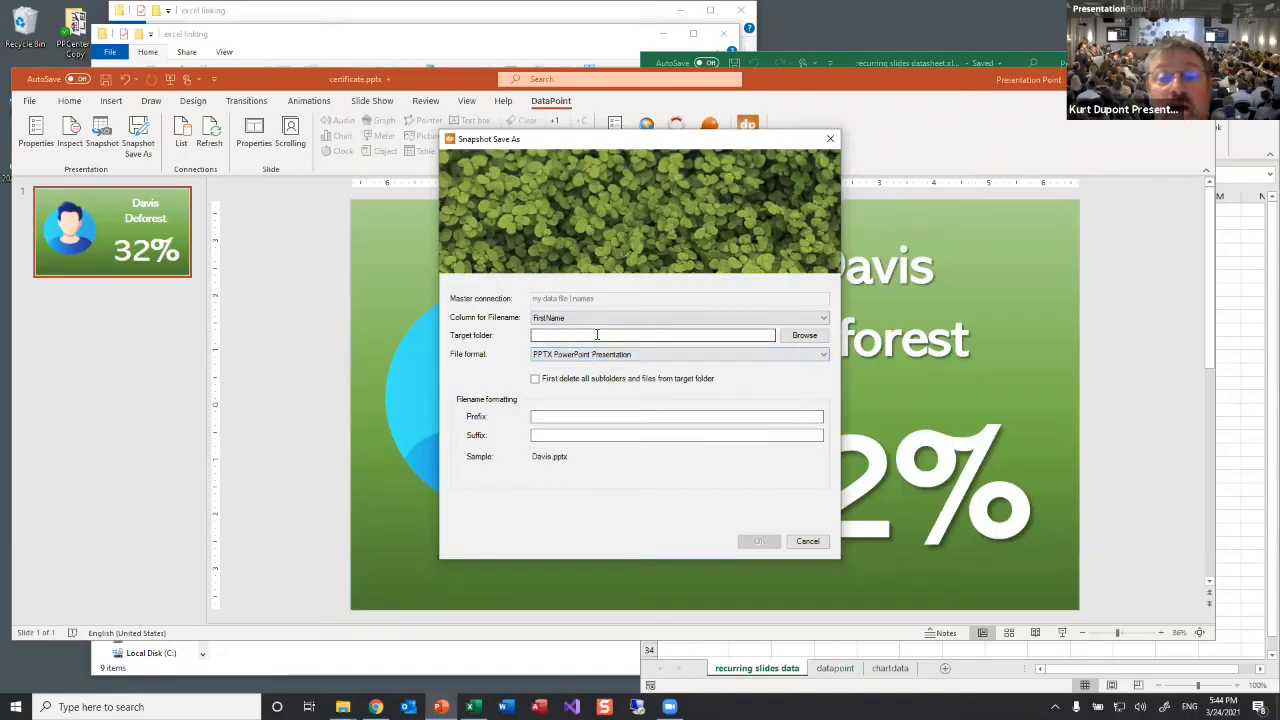
# Step: Create a folder named mar24 in C:\Temp and use it as the target folder for the generated documents
pyautogui.click(805, 336)
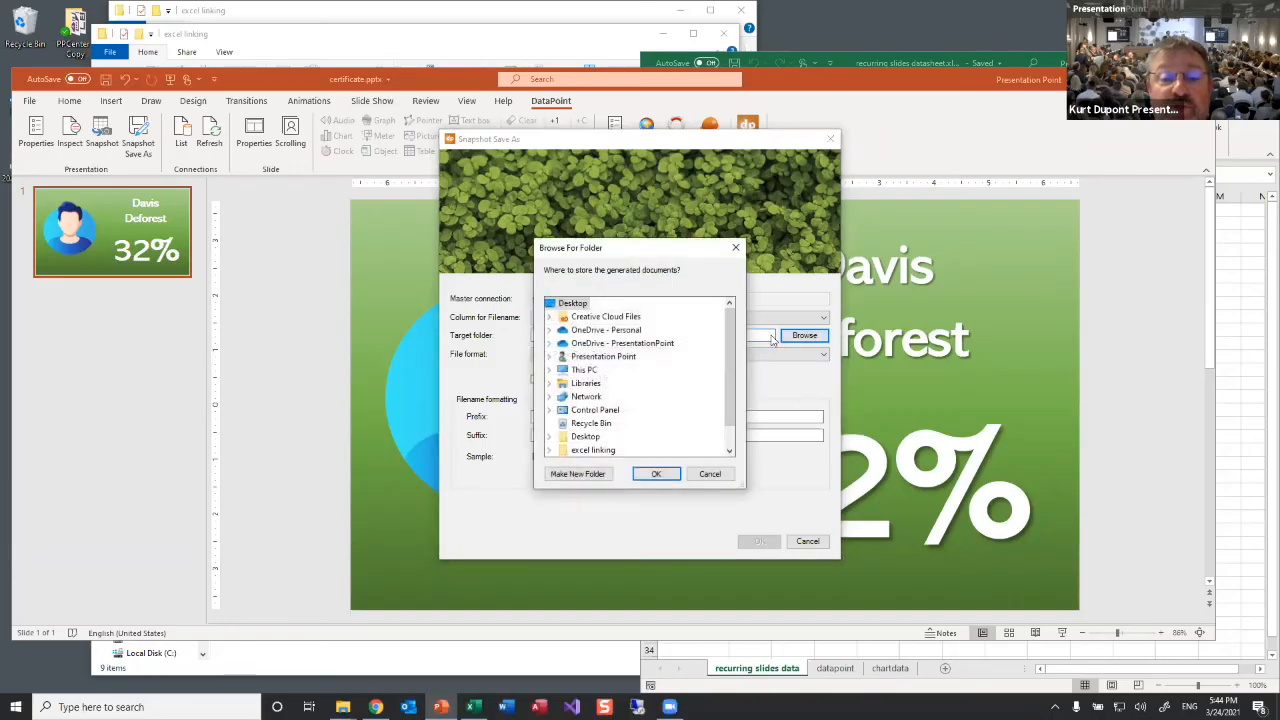
pyautogui.scroll(-1, 645, 378)
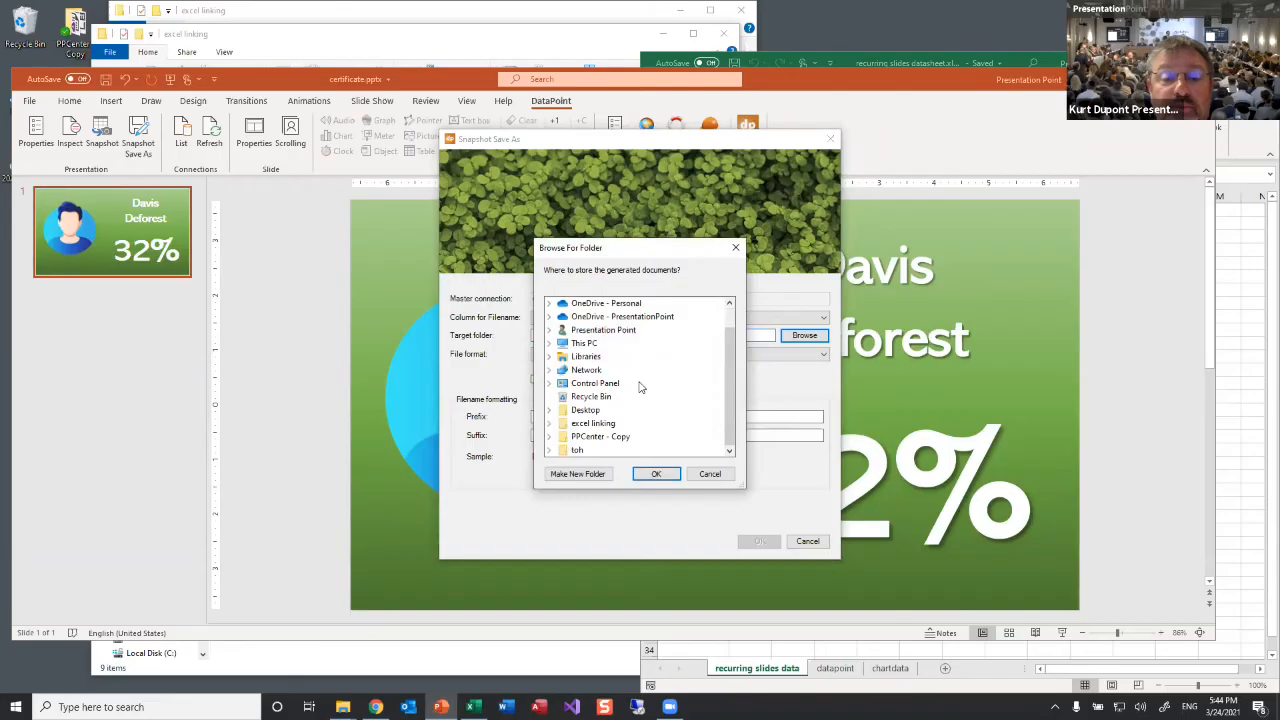
pyautogui.doubleClick(596, 343)
pyautogui.doubleClick(601, 425)
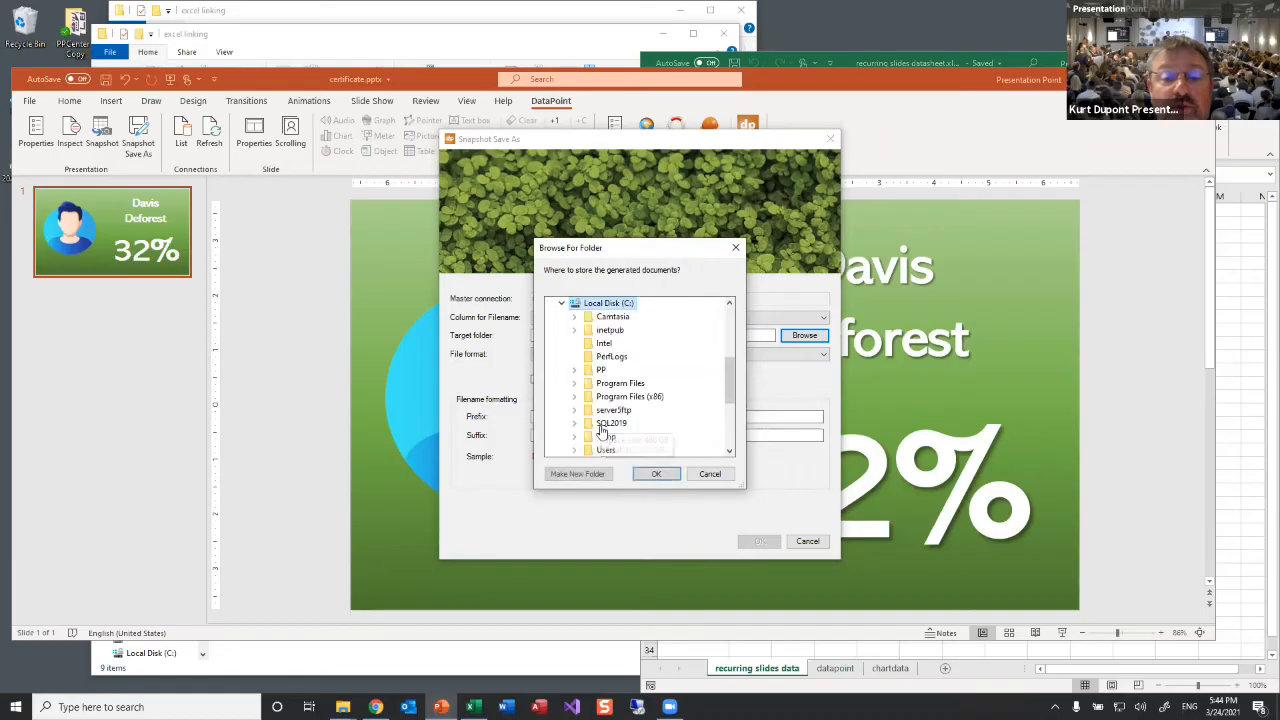
pyautogui.click(605, 437)
pyautogui.click(593, 476)
pyautogui.write('merge')
pyautogui.press('Return')
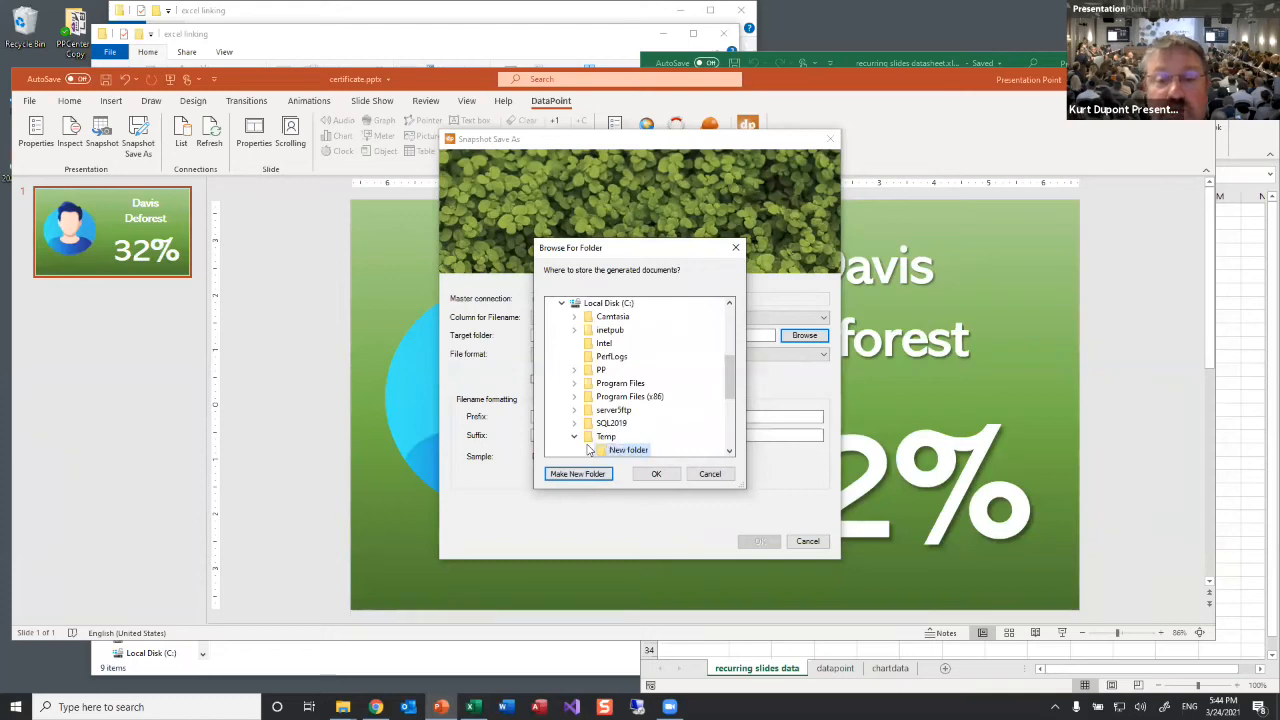
pyautogui.click(664, 474)
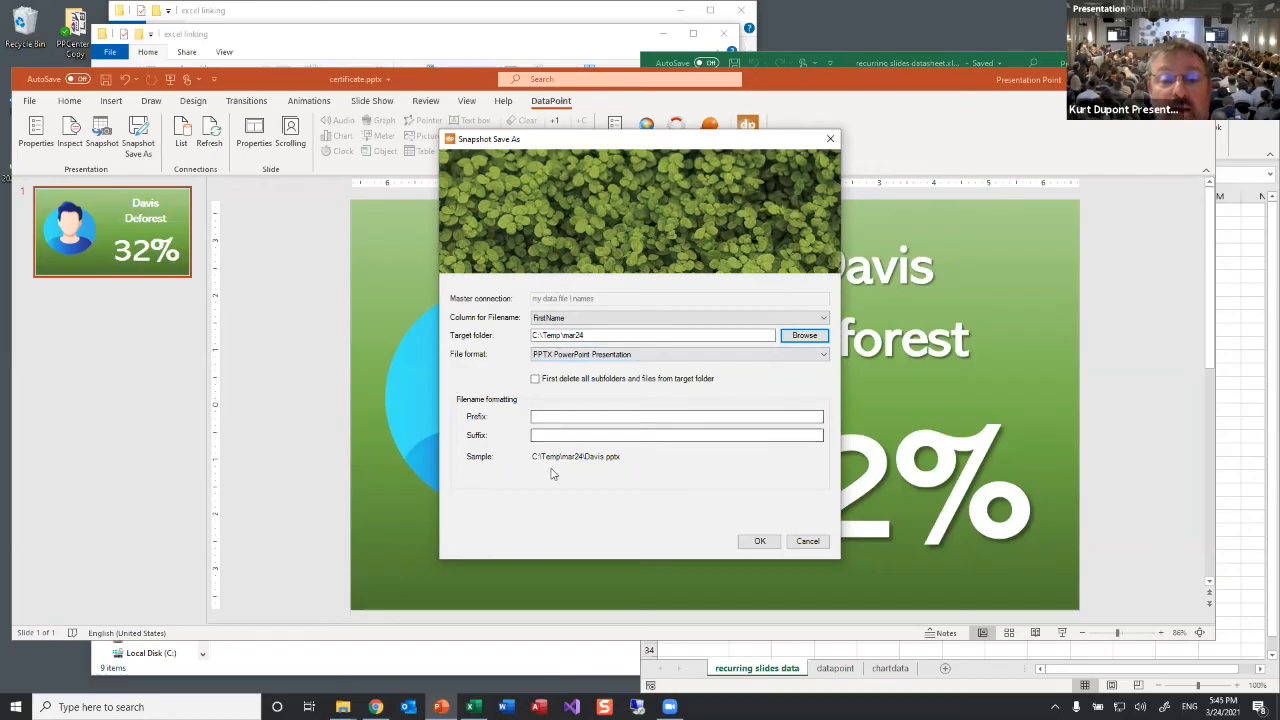
# Step: Set the generated file names' prefix to "Certificate of" and the suffix to "2021"
pyautogui.click(614, 418)
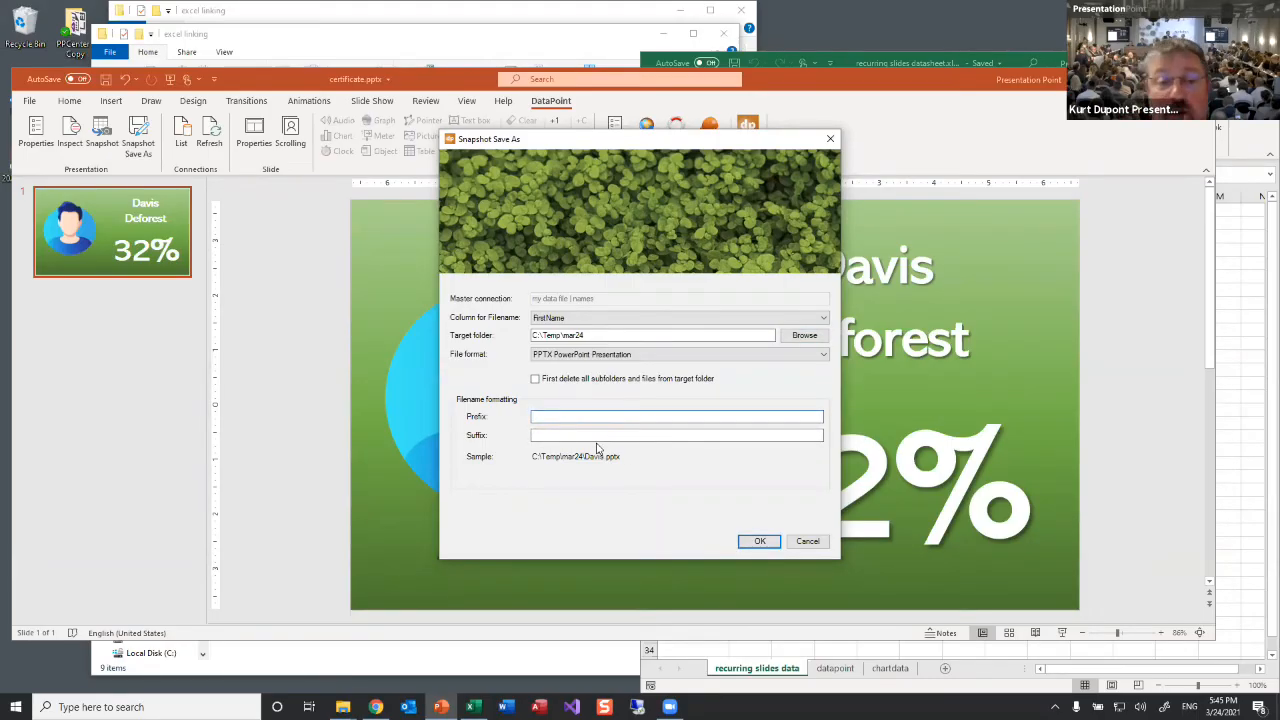
pyautogui.write('Cr')
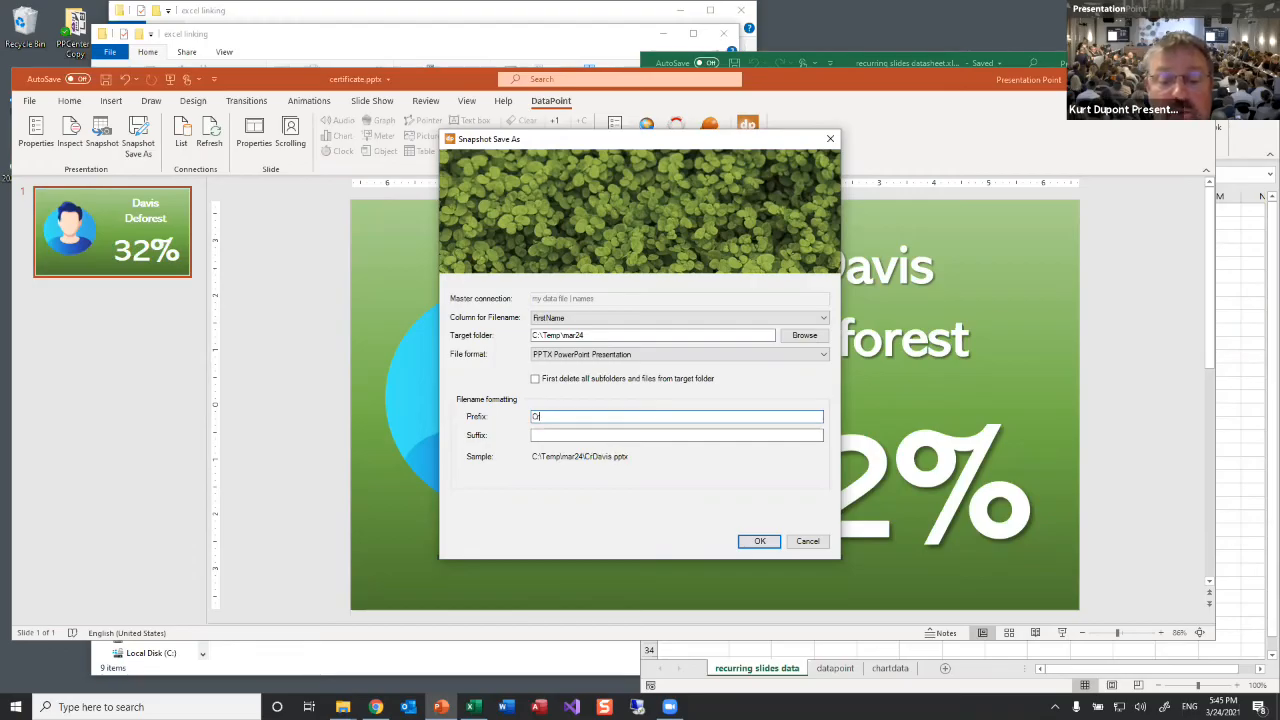
pyautogui.write('rtific')
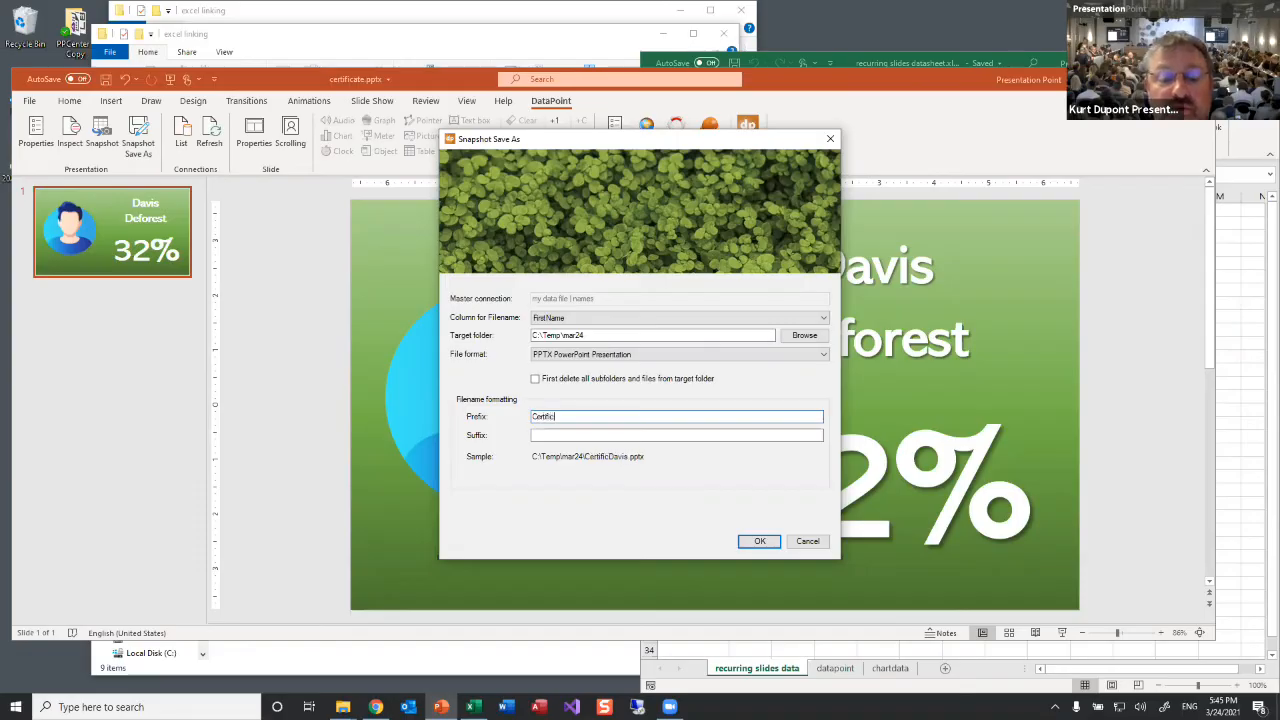
pyautogui.write('ate of')
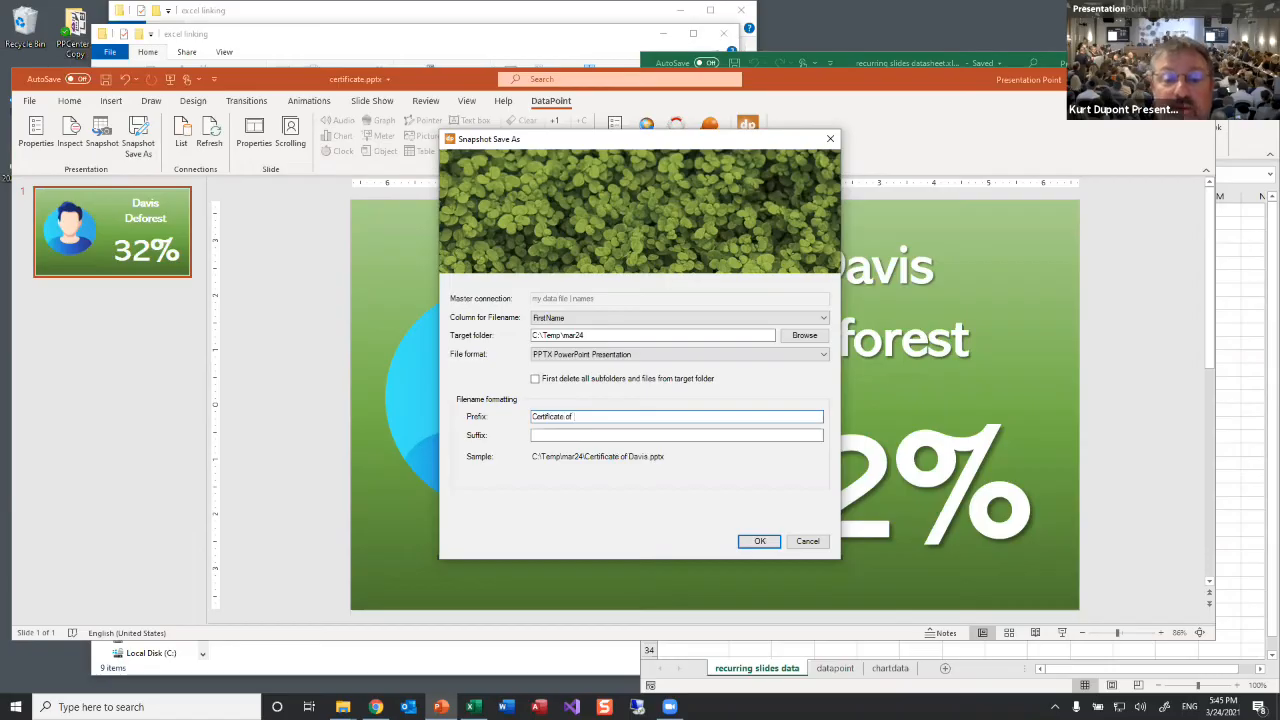
pyautogui.click(631, 434)
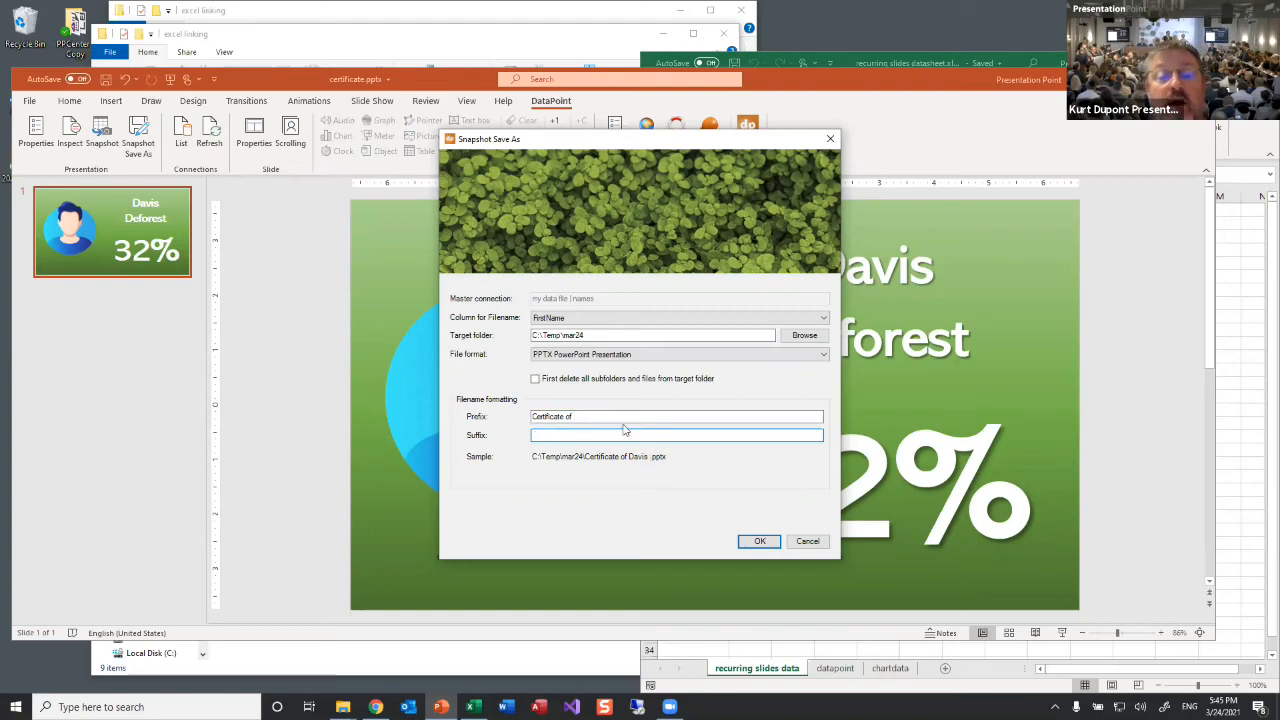
pyautogui.write('2021')
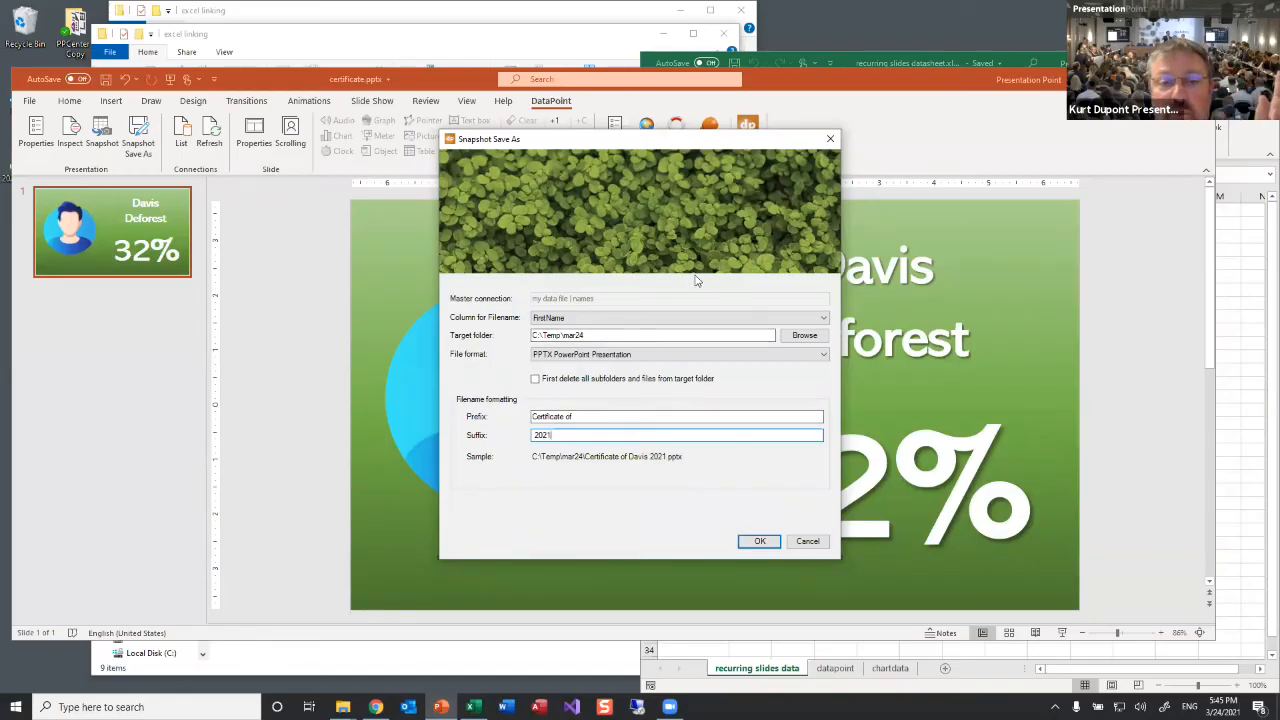
# Step: Generate the individual PPTX certificates and close Snapshot Save As
pyautogui.click(759, 541)
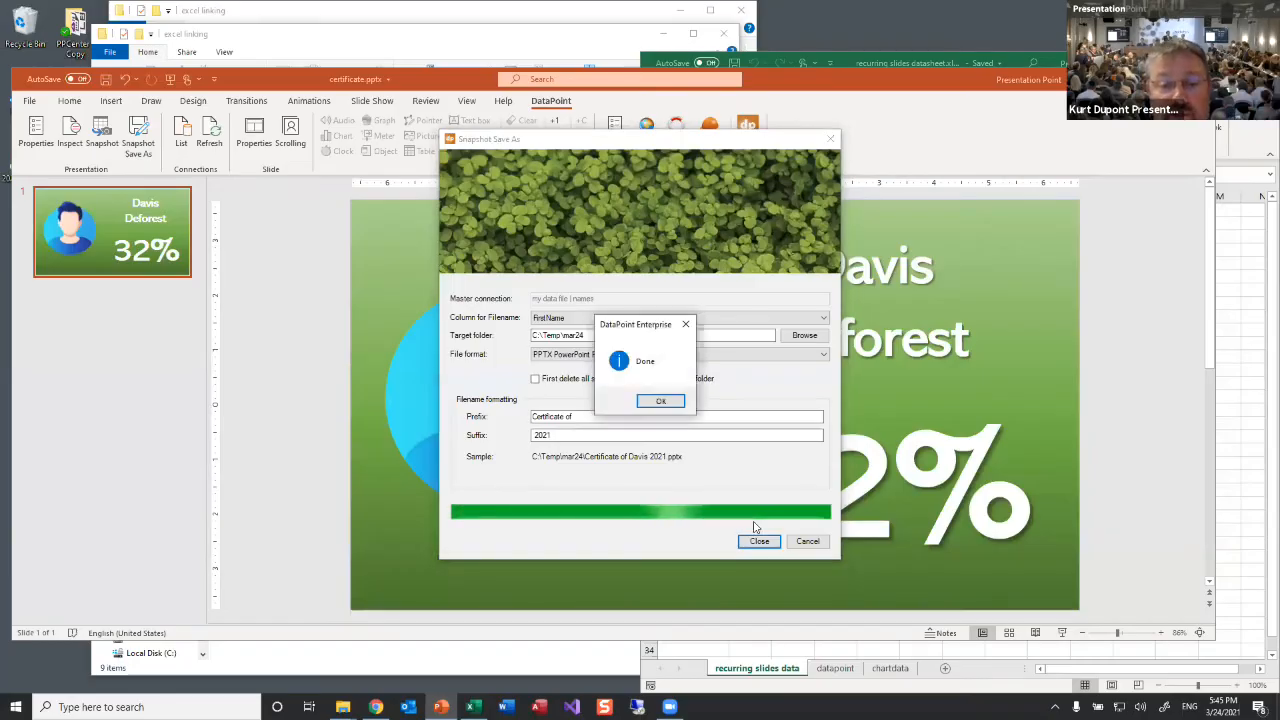
pyautogui.click(661, 401)
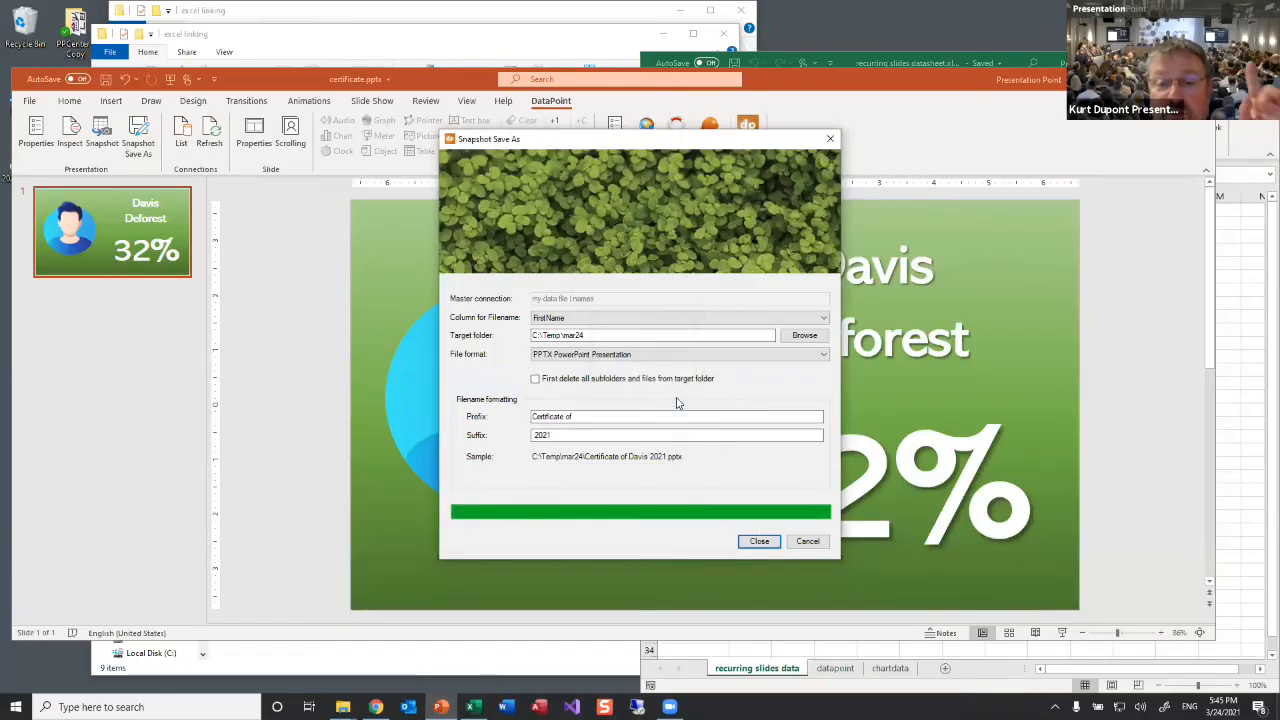
pyautogui.click(759, 541)
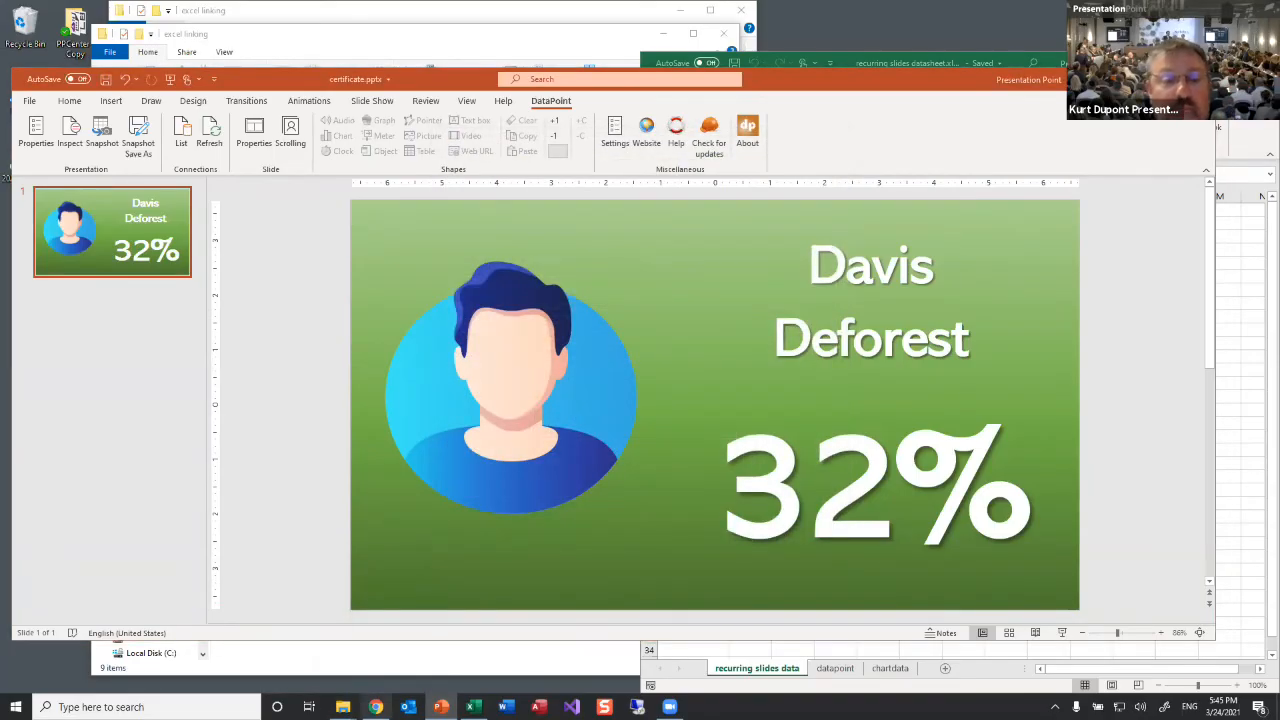
# Step: Open the C:\Temp\mar24 folder in File Explorer and compare its certificate files with the rows of the Excel datasheet
pyautogui.press('super+e')
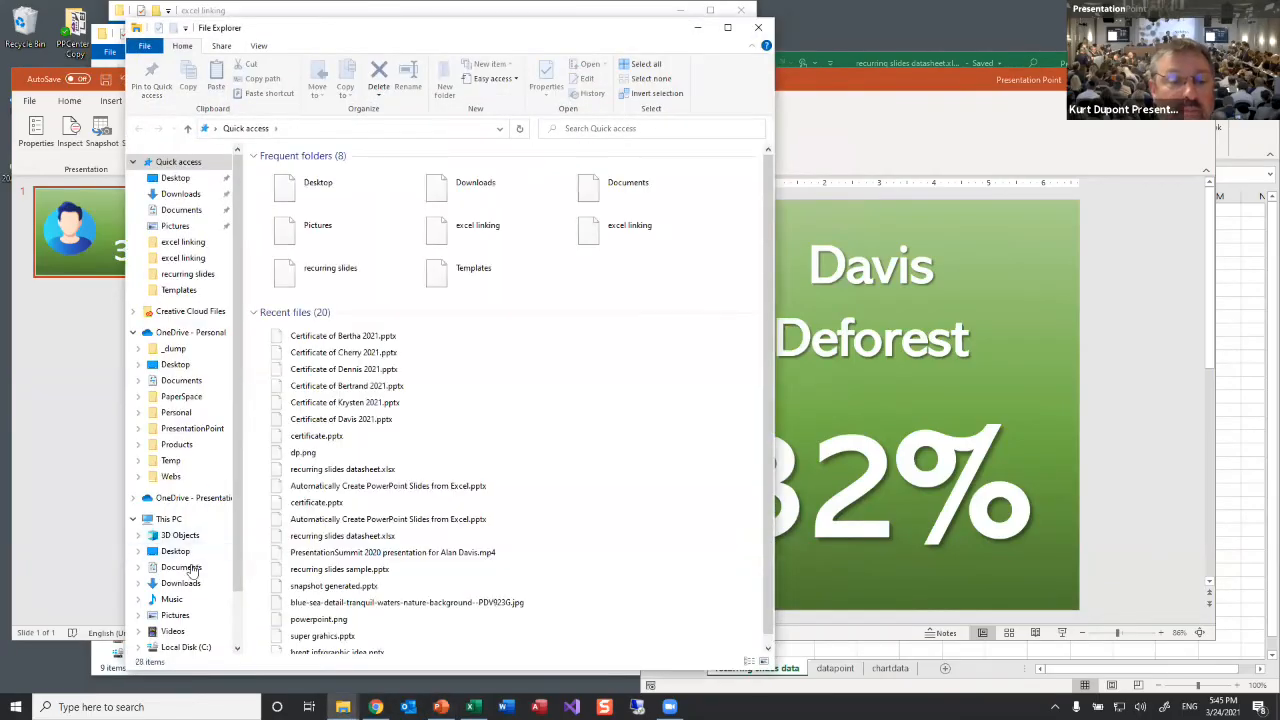
pyautogui.click(192, 648)
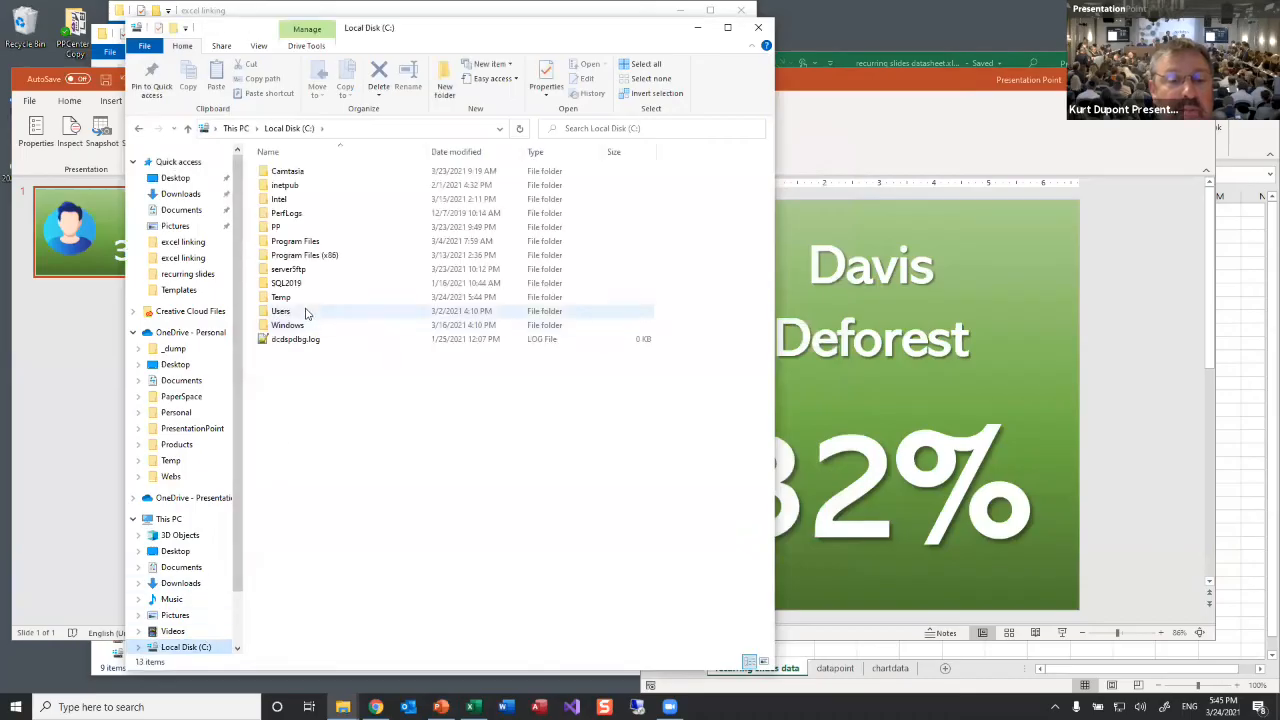
pyautogui.doubleClick(304, 300)
pyautogui.click(290, 174)
pyautogui.doubleClick(285, 172)
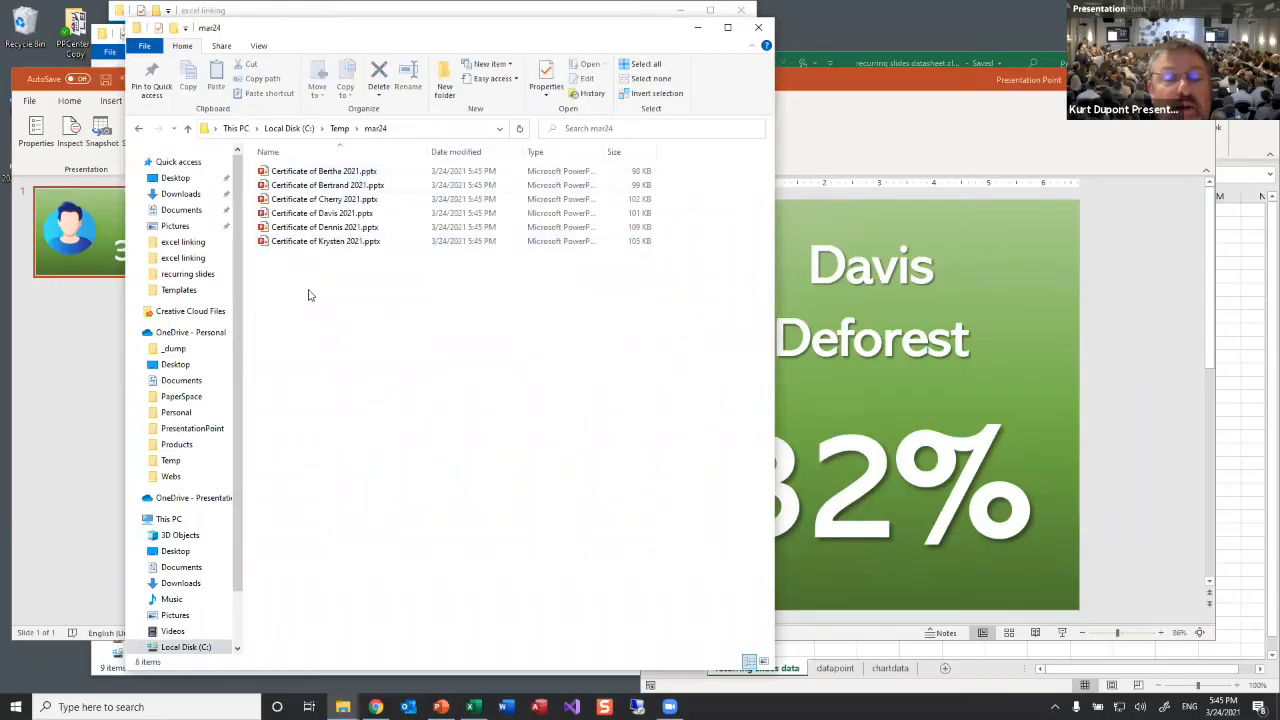
pyautogui.click(1246, 322)
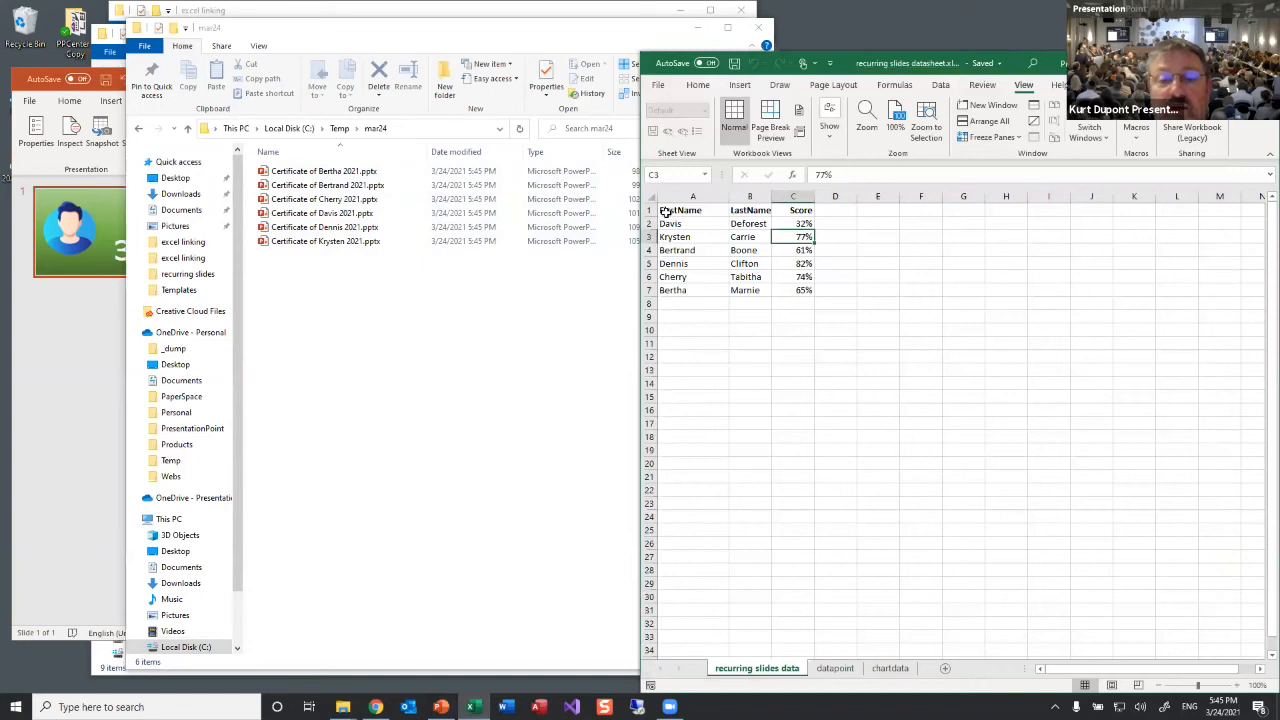
pyautogui.click(446, 317)
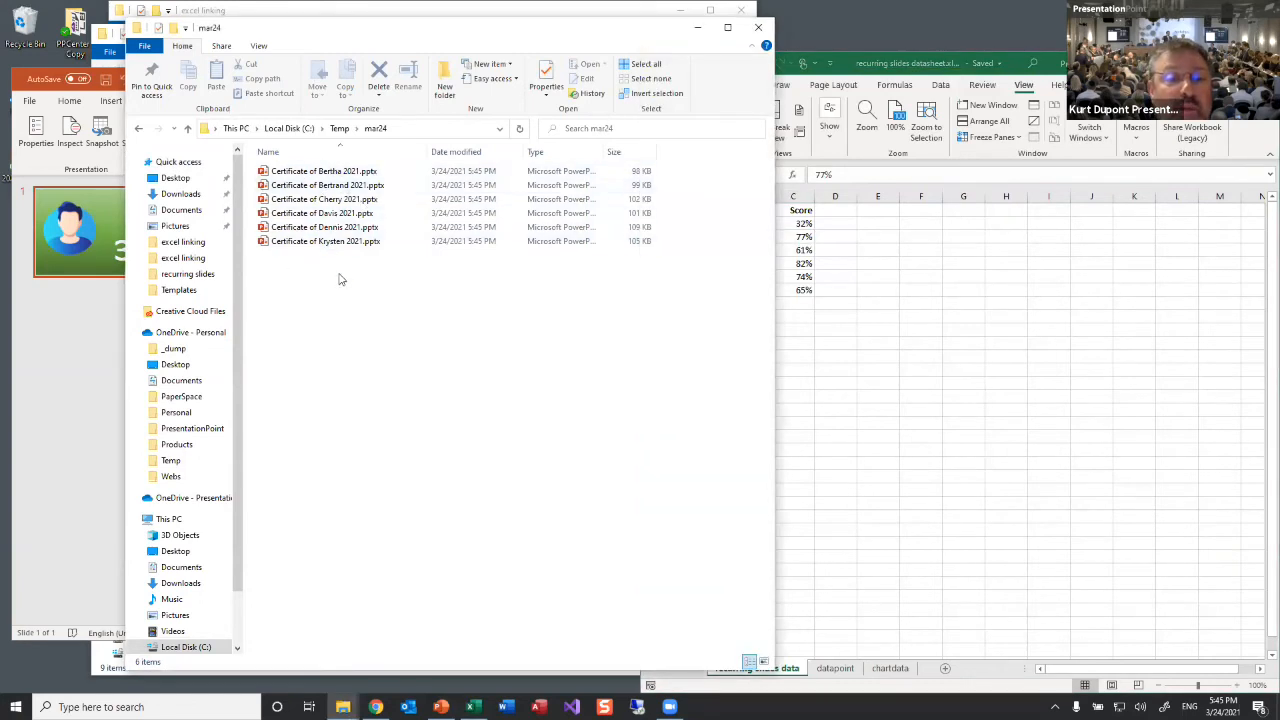
# Step: Open the second certificate presentation in the mar24 folder, move its window around to view it, and close it
pyautogui.click(348, 187)
pyautogui.doubleClick(348, 187)
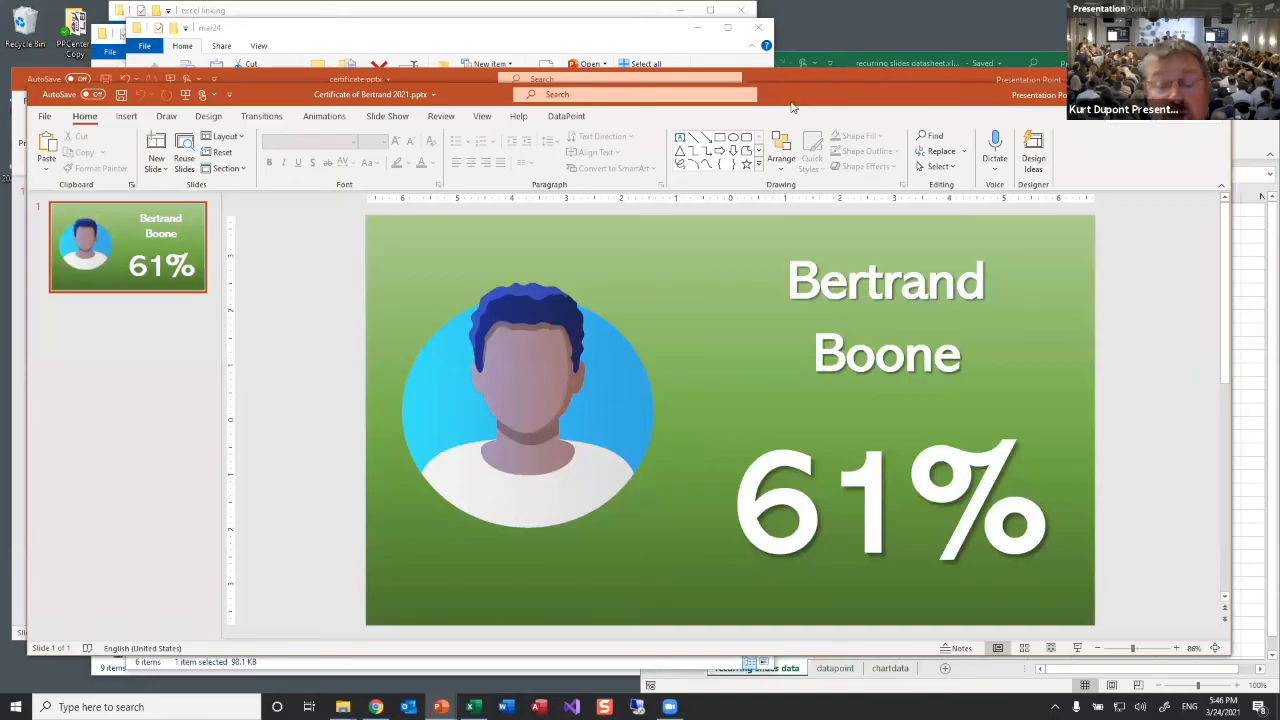
pyautogui.moveTo(791, 107); pyautogui.dragTo(877, 131)
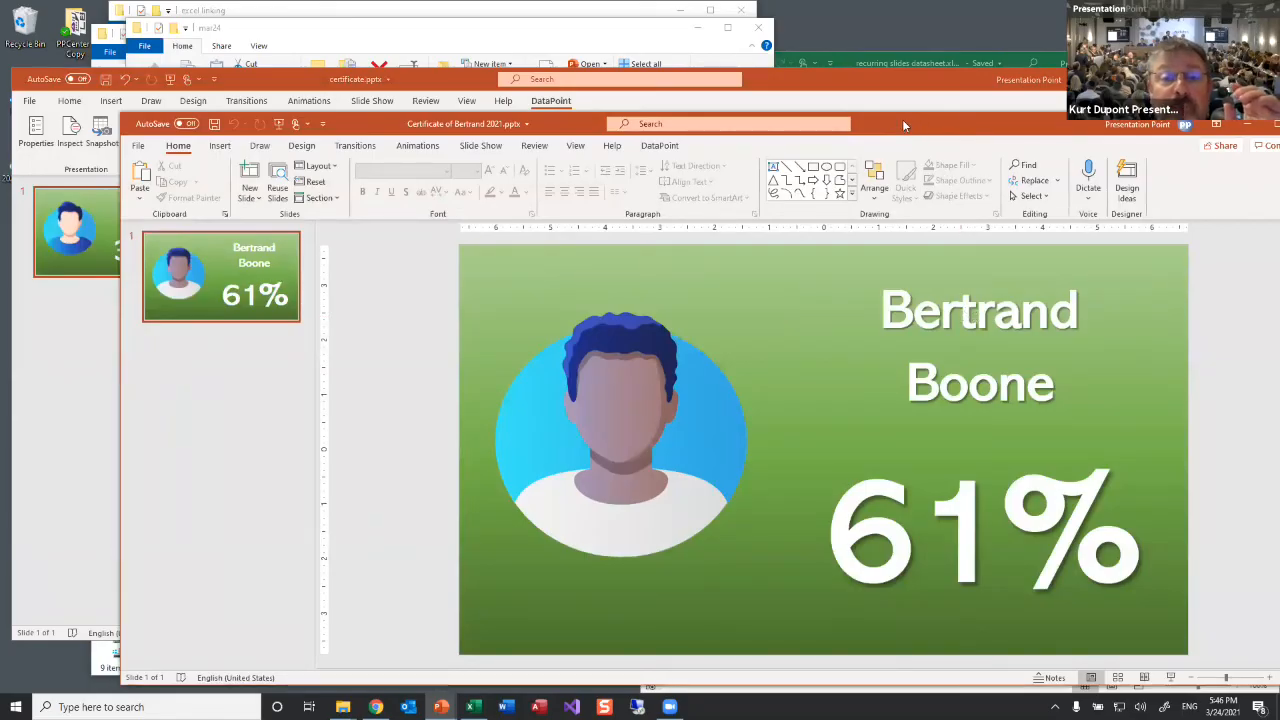
pyautogui.moveTo(902, 119); pyautogui.dragTo(786, 83)
pyautogui.moveTo(906, 147); pyautogui.dragTo(910, 146)
pyautogui.click(1229, 142)
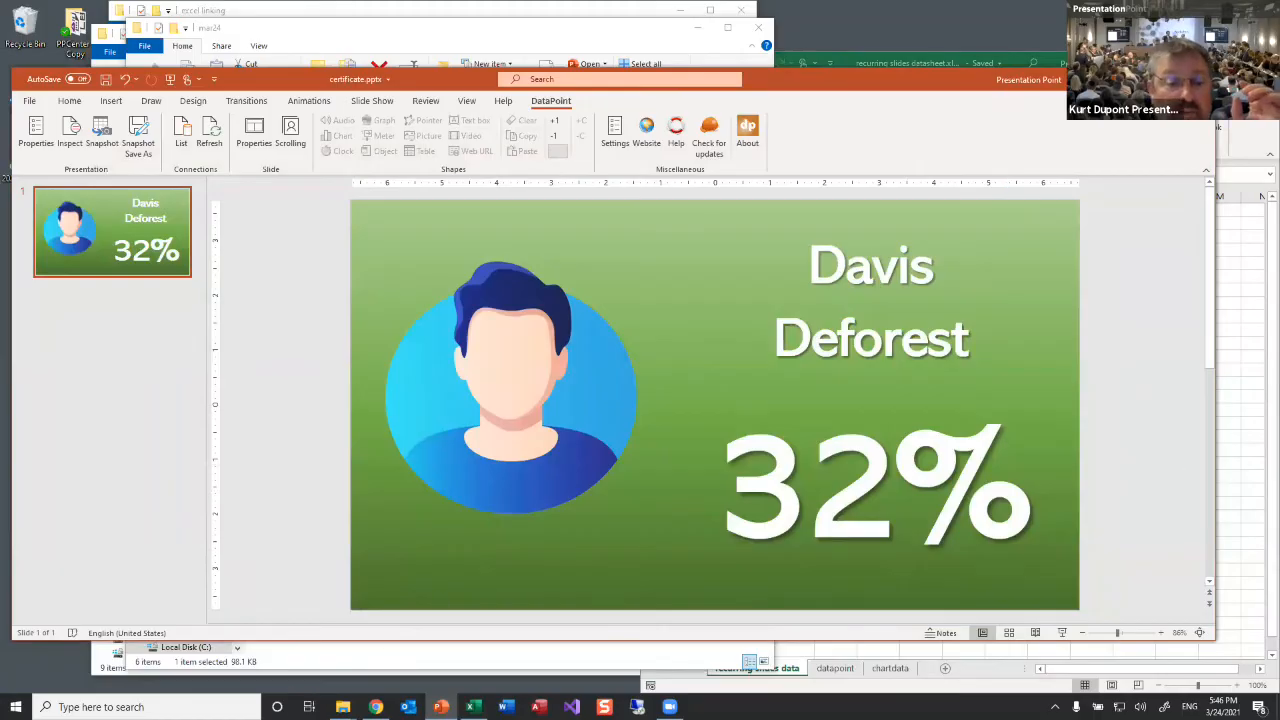
# Step: Return to the mar24 folder, open the third certificate presentation, move its window down to view it, and close it
pyautogui.moveTo(343, 706)
pyautogui.click(426, 645)
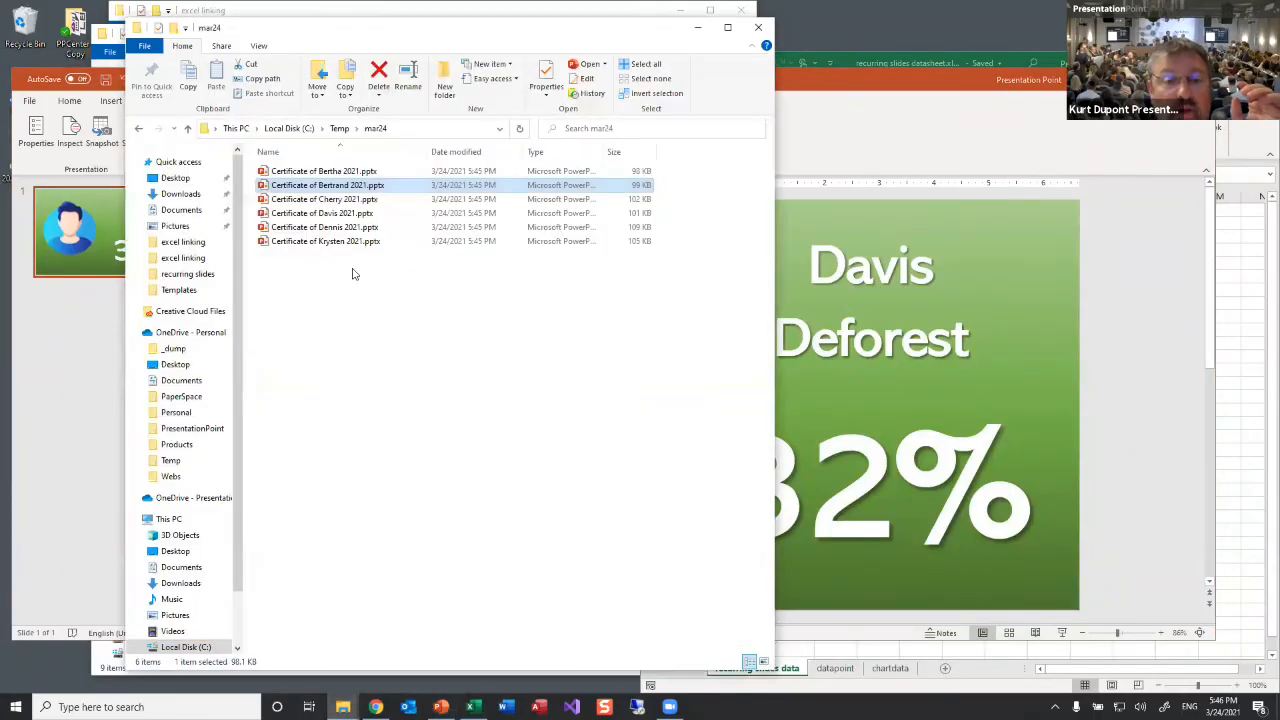
pyautogui.click(364, 200)
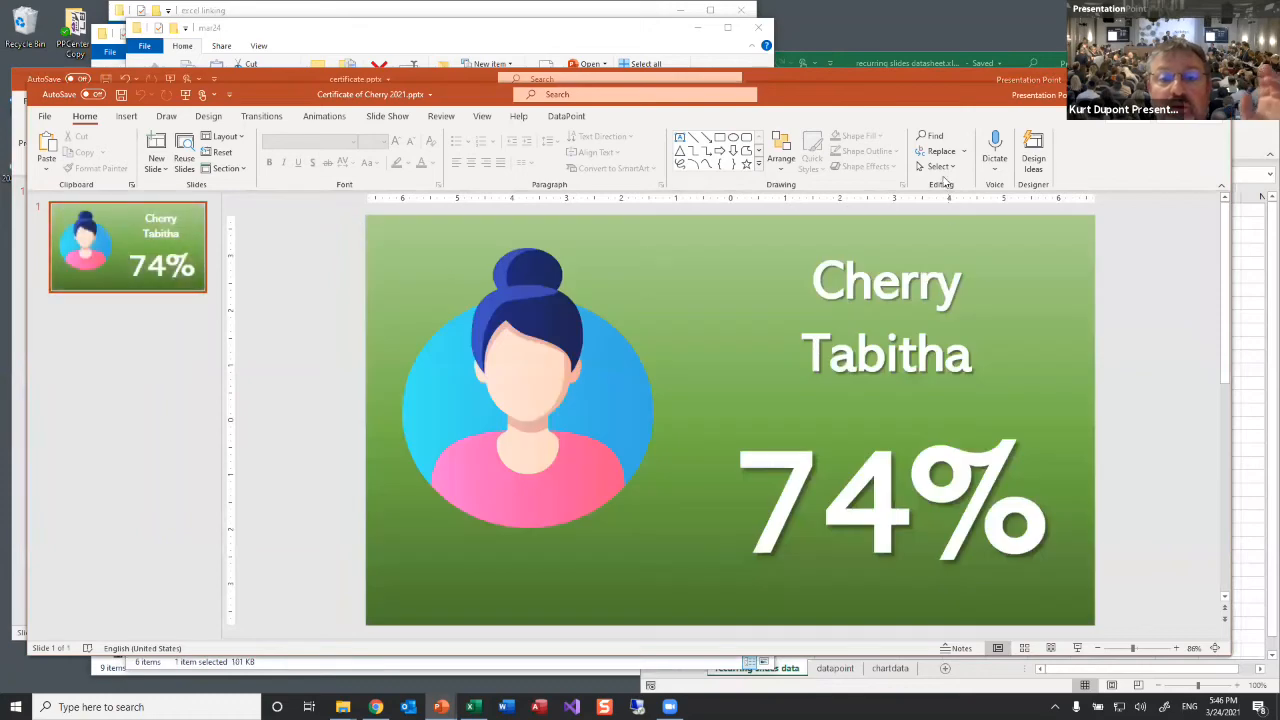
pyautogui.moveTo(915, 104); pyautogui.dragTo(908, 196)
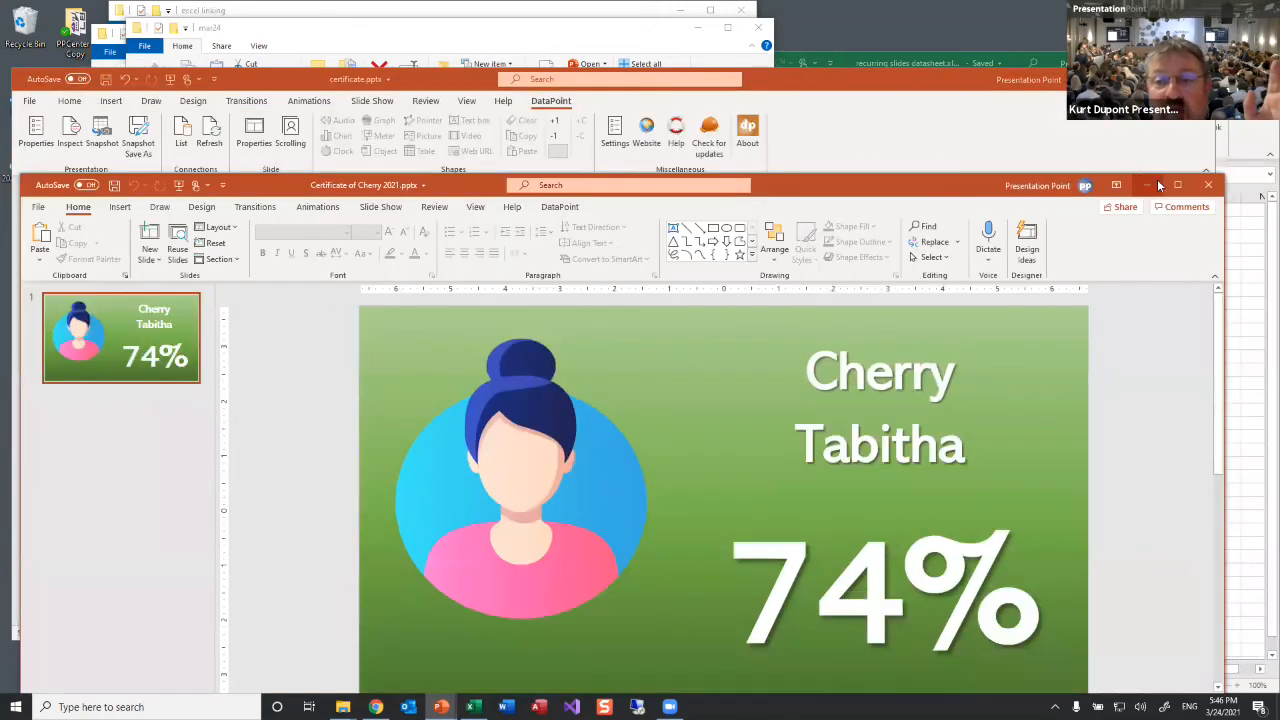
pyautogui.click(1209, 187)
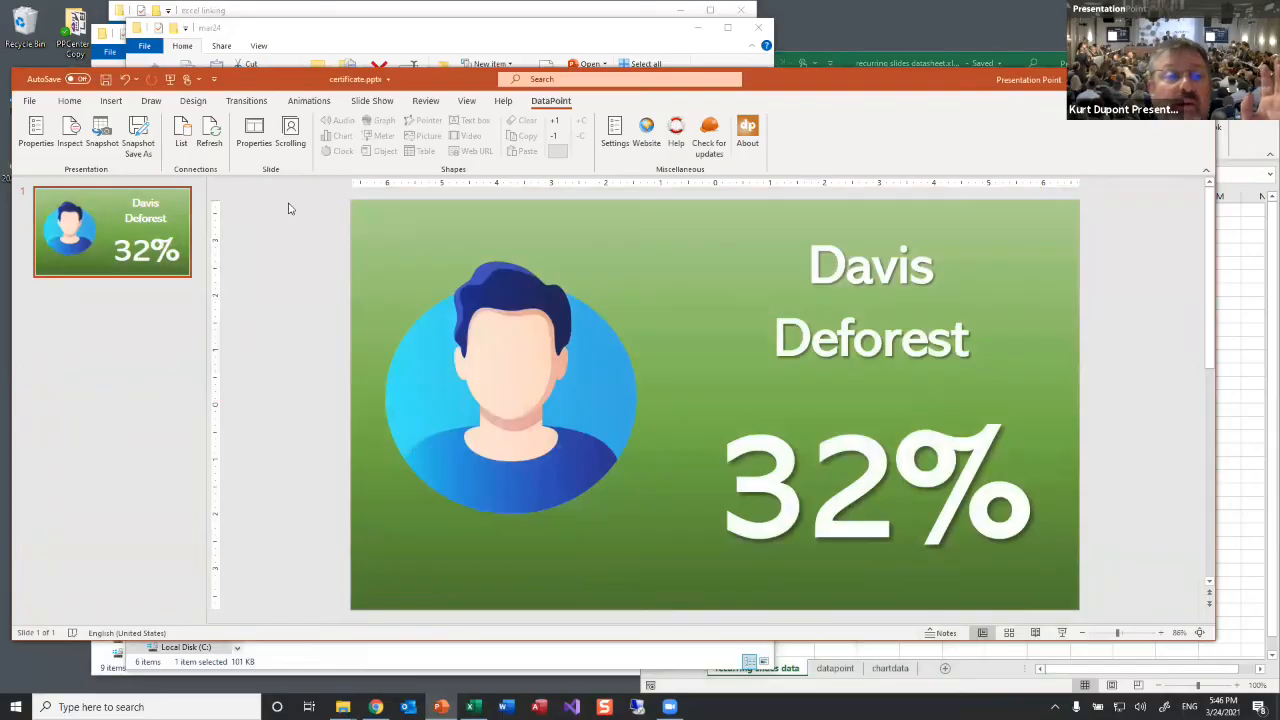
# Step: Open Snapshot Save As again for the certificate presentation
pyautogui.click(143, 145)
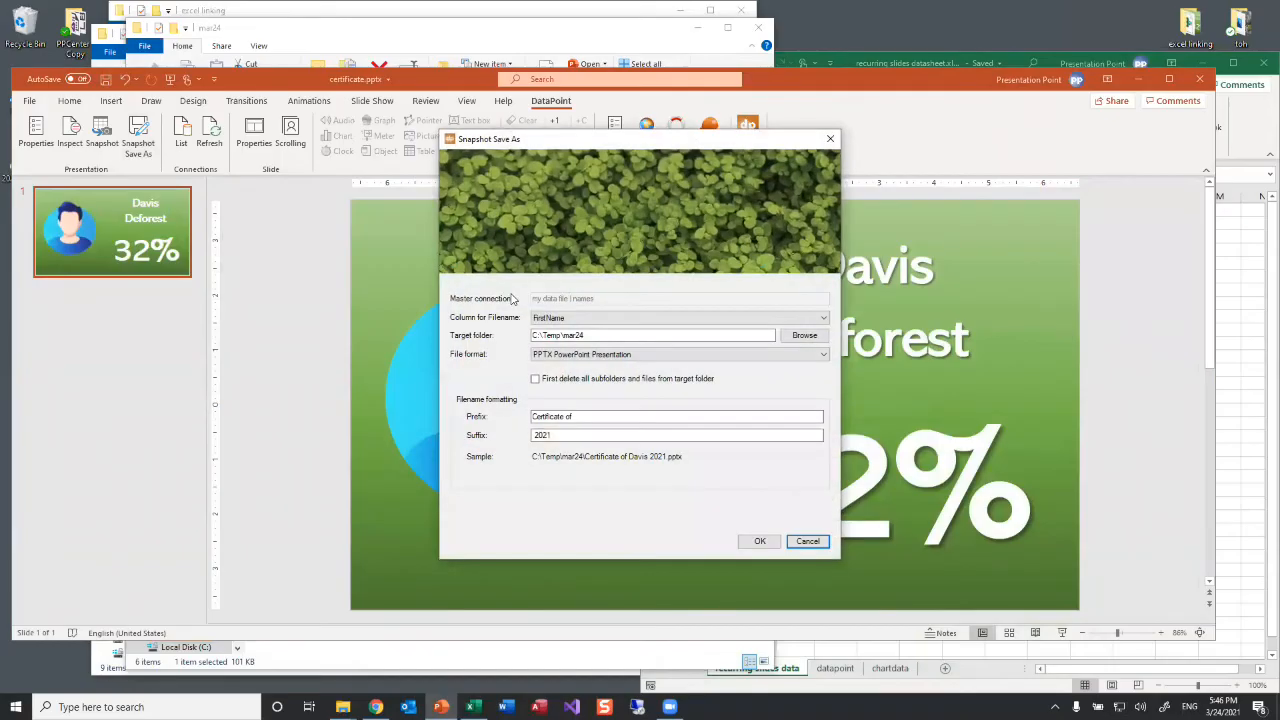
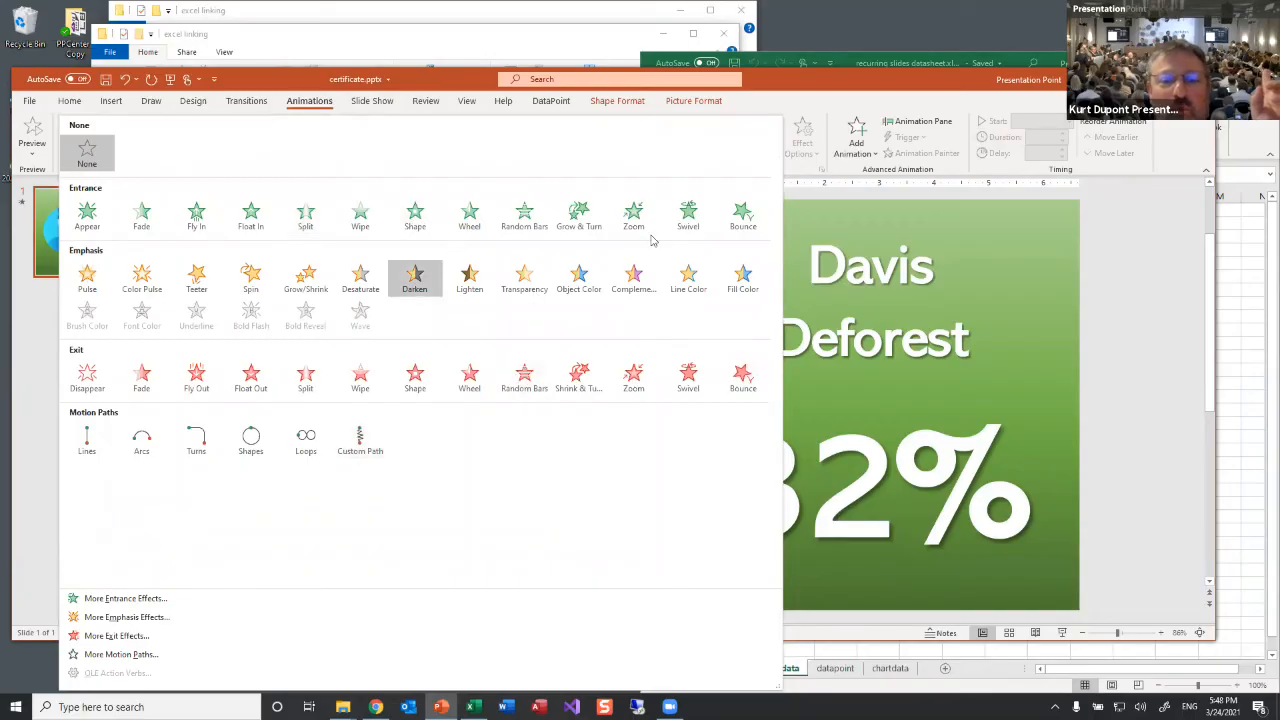
# Step: Set the portrait picture's entrance animation to Bounce after trying Grow & Turn, and play the slide show to check it
pyautogui.click(577, 212)
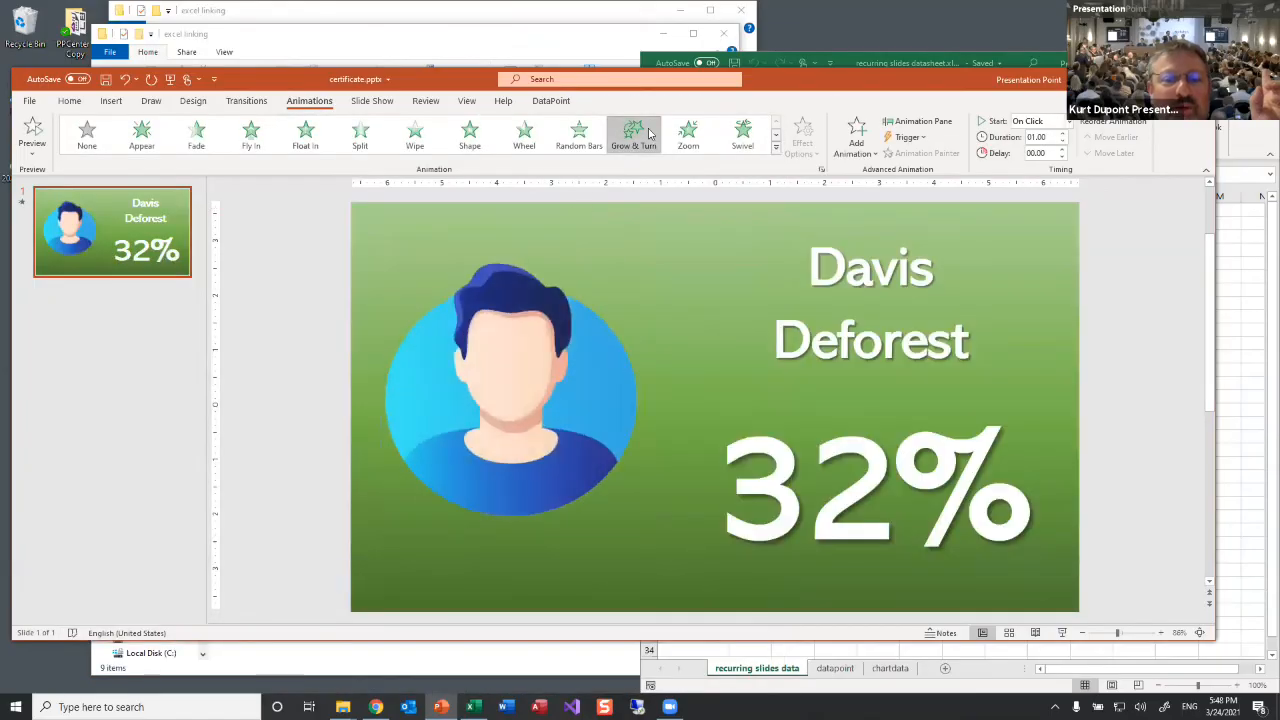
pyautogui.click(777, 150)
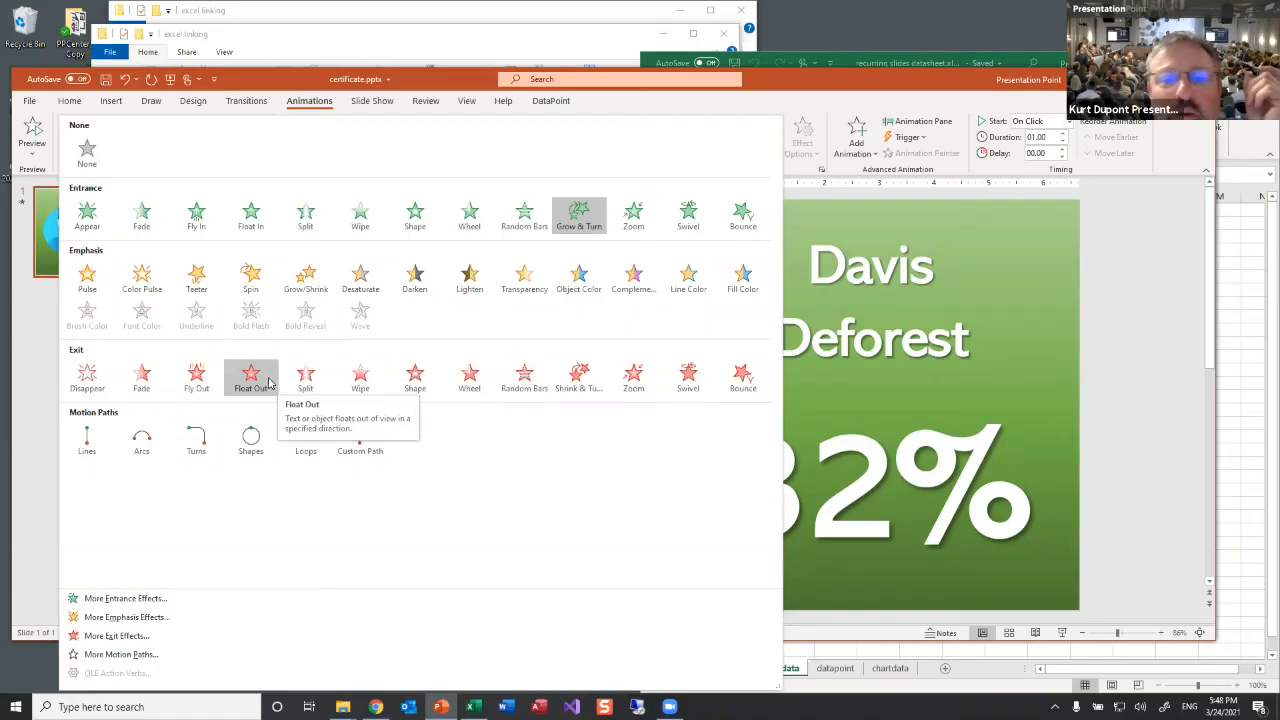
pyautogui.click(742, 212)
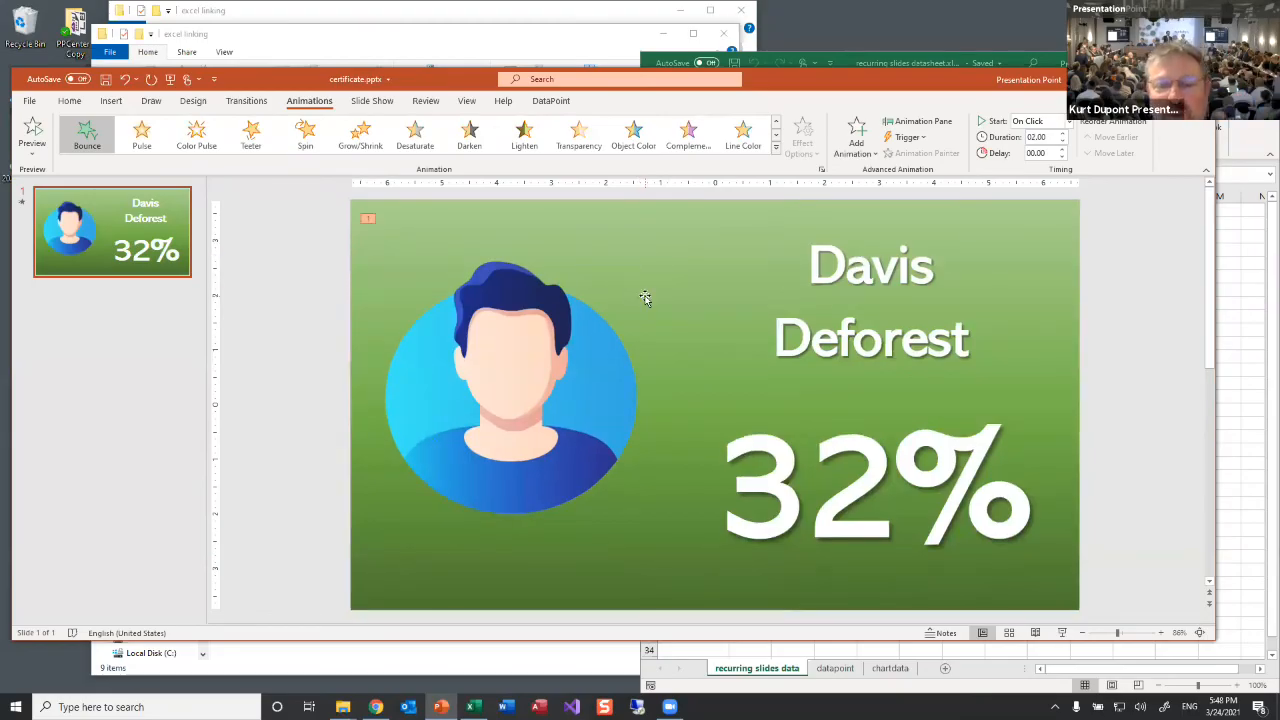
pyautogui.click(1062, 633)
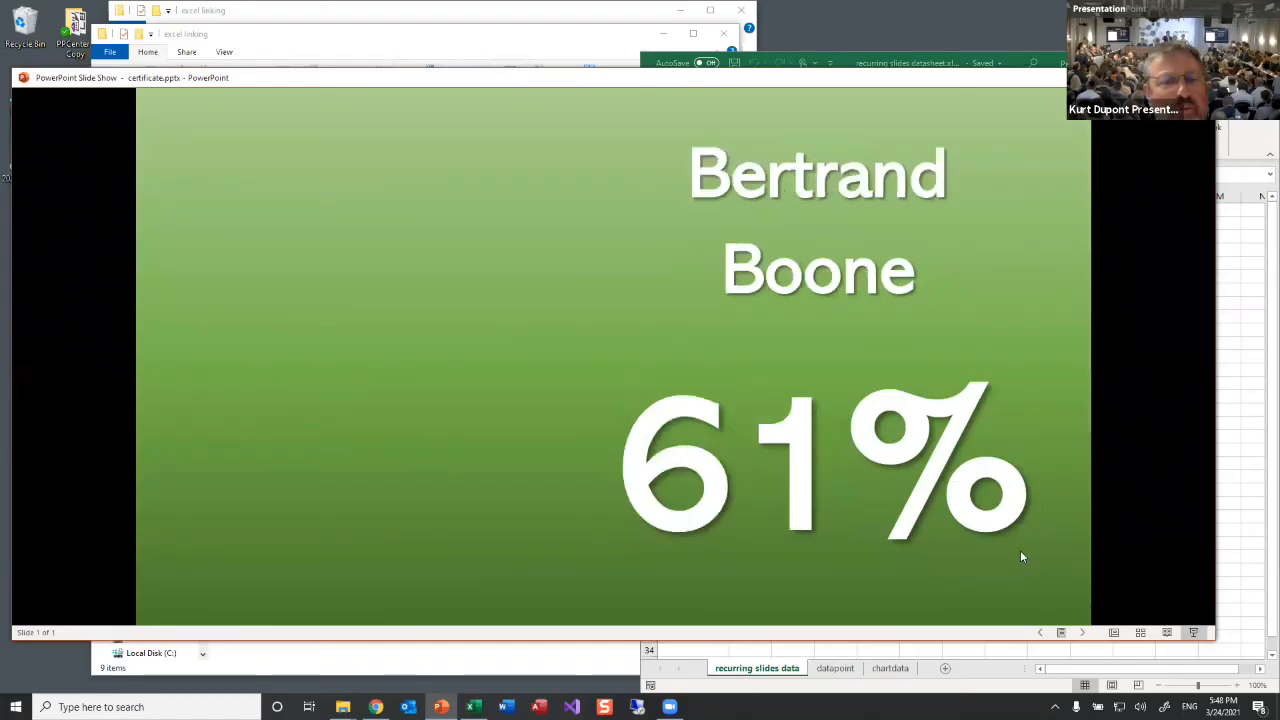
pyautogui.press('Escape')
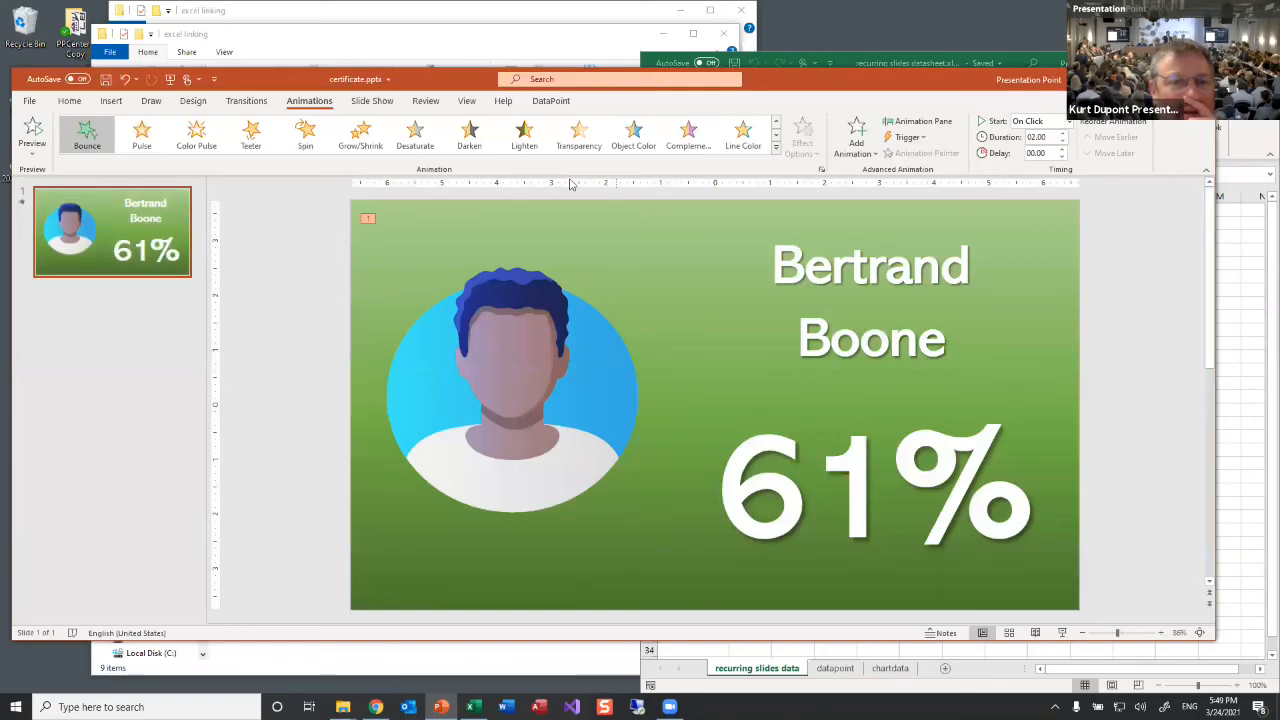
# Step: Generate the certificates as MP4 videos with Snapshot Save As and acknowledge the video processing notice
pyautogui.click(550, 101)
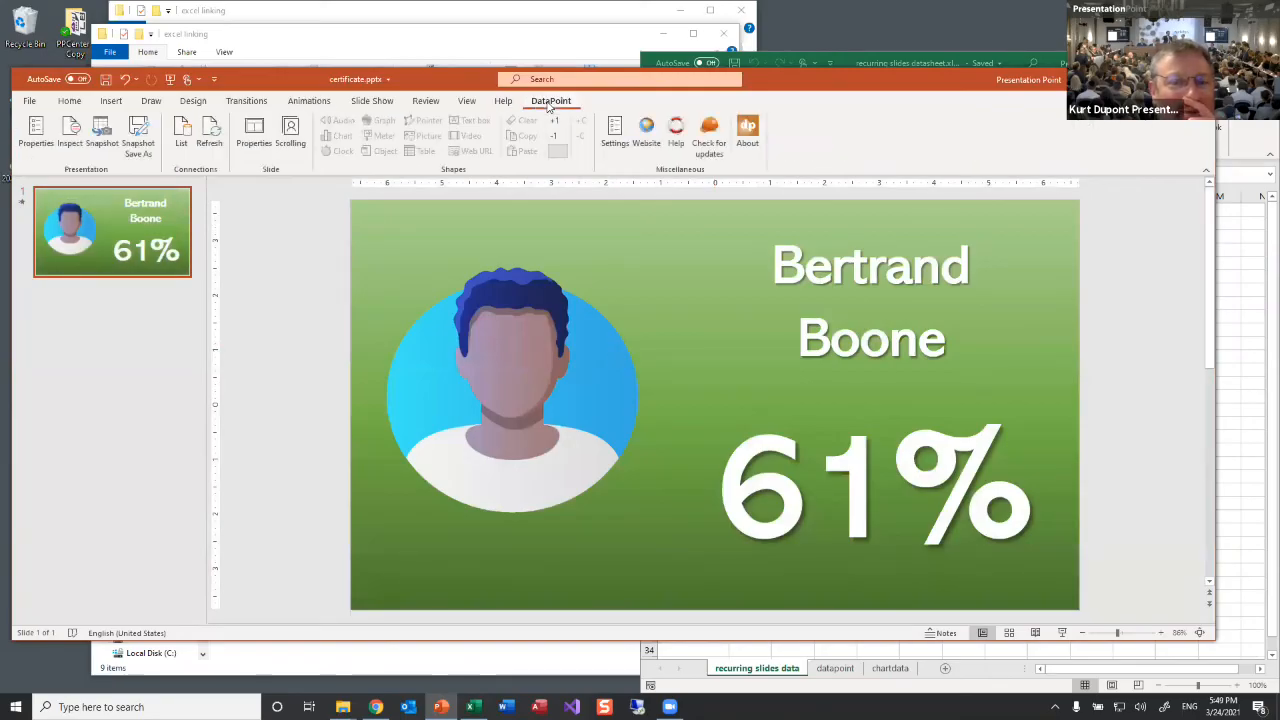
pyautogui.click(139, 135)
pyautogui.click(553, 355)
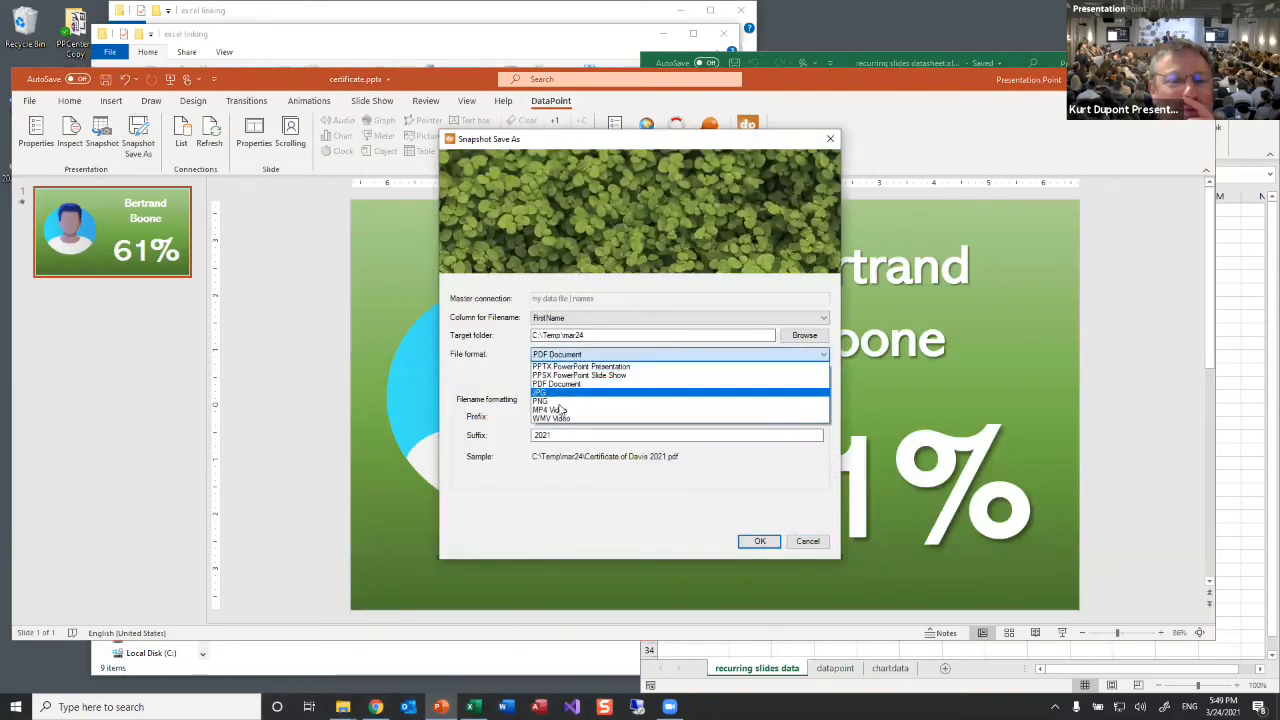
pyautogui.click(552, 411)
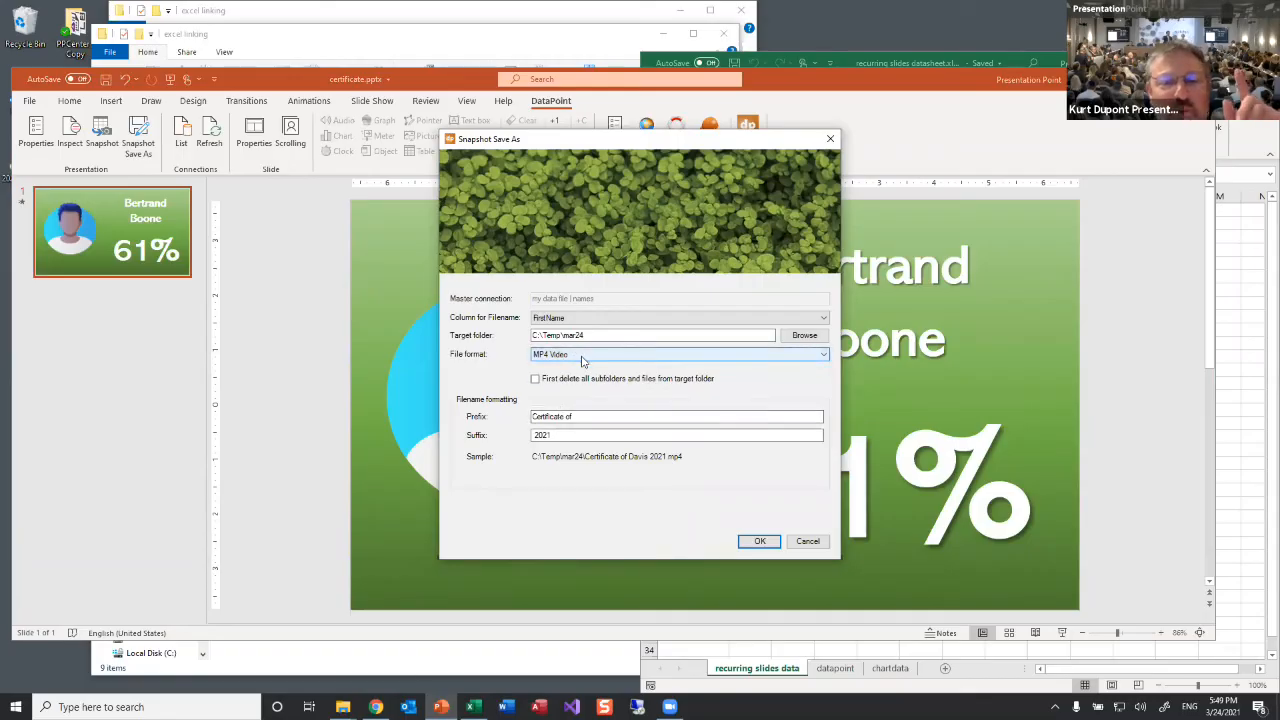
pyautogui.click(757, 542)
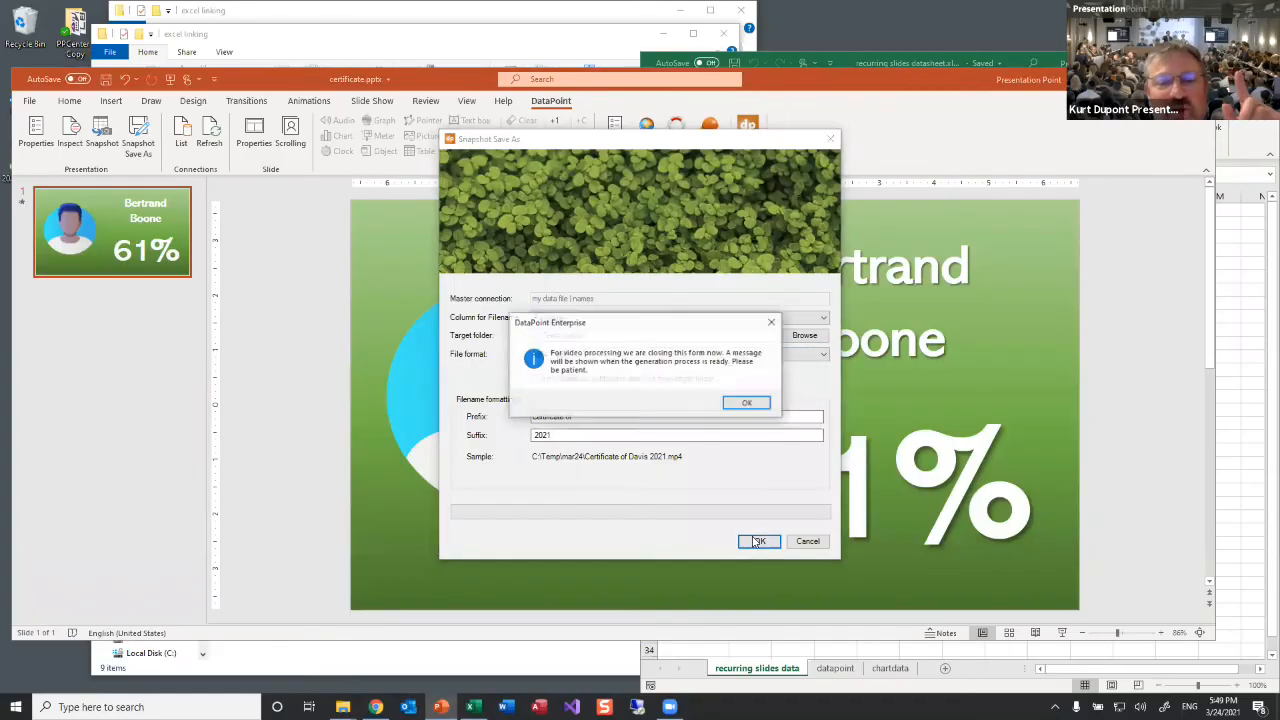
pyautogui.click(747, 403)
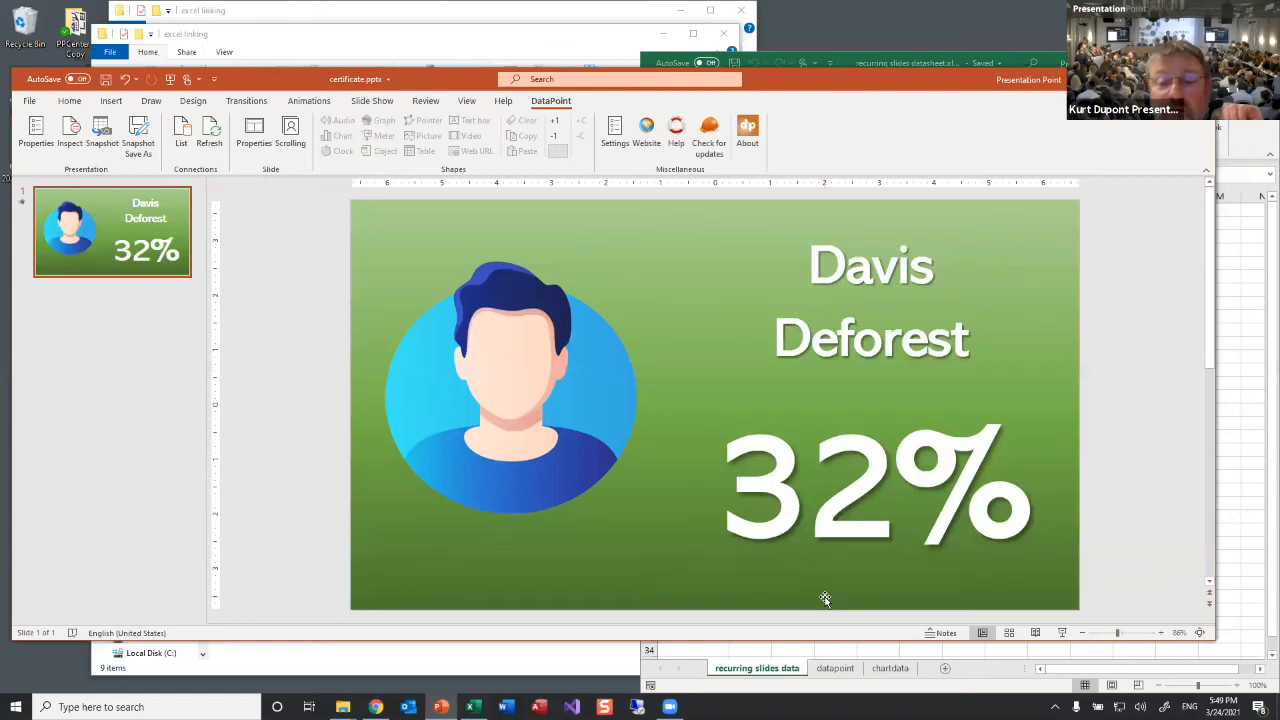
# Step: Switch to the mar24 folder to check the generated video files and dismiss the completion message
pyautogui.moveTo(343, 706)
pyautogui.click(424, 674)
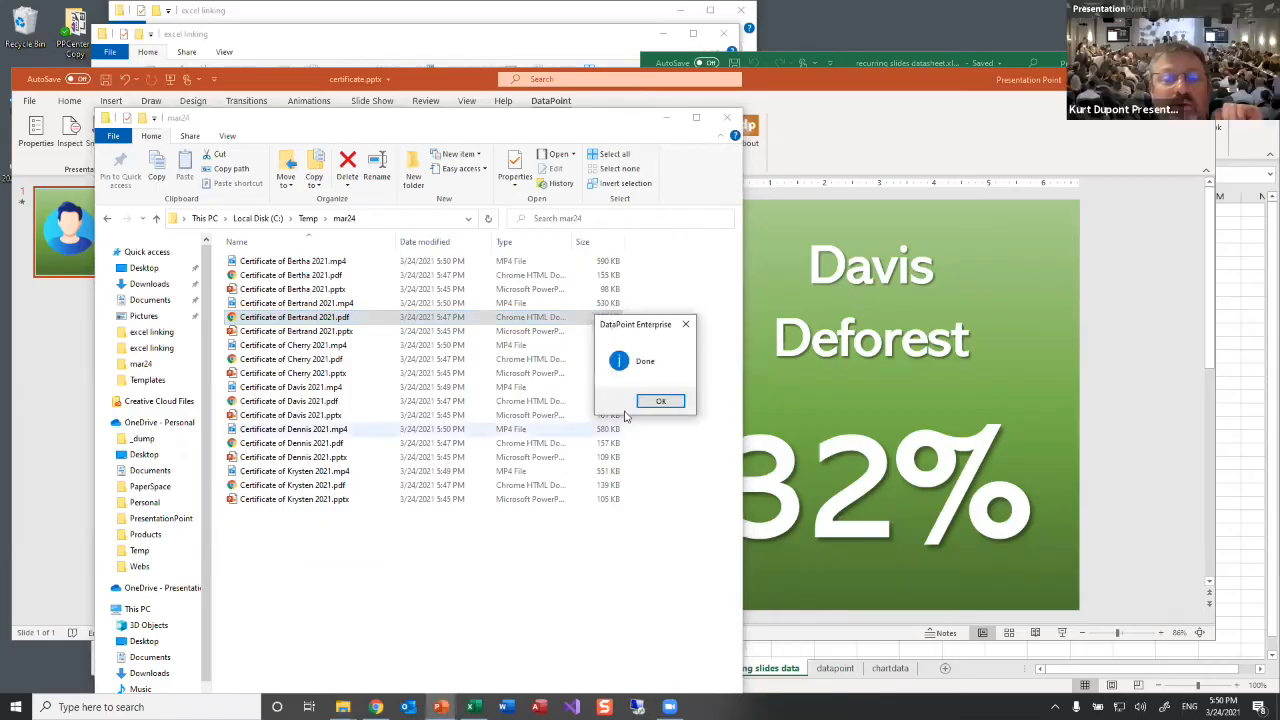
pyautogui.click(661, 401)
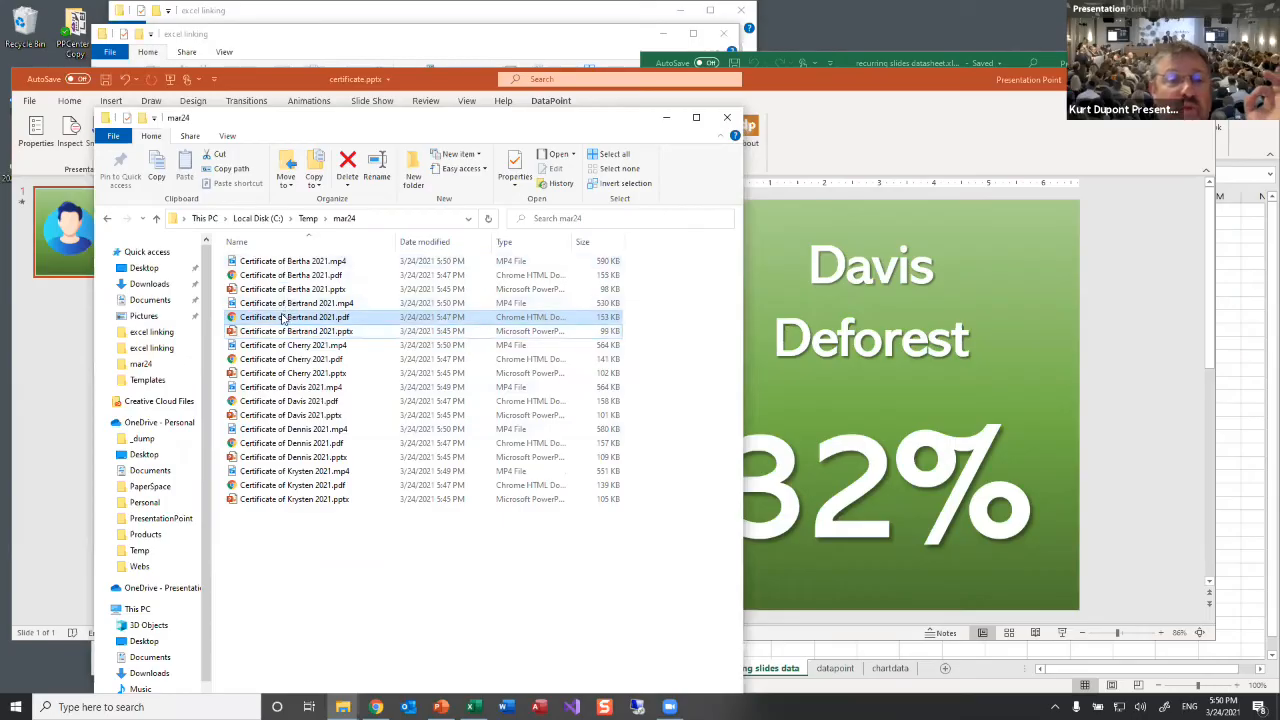
# Step: Play the second MP4 certificate video in the mar24 folder, close the player and return to the certificate presentation
pyautogui.doubleClick(281, 303)
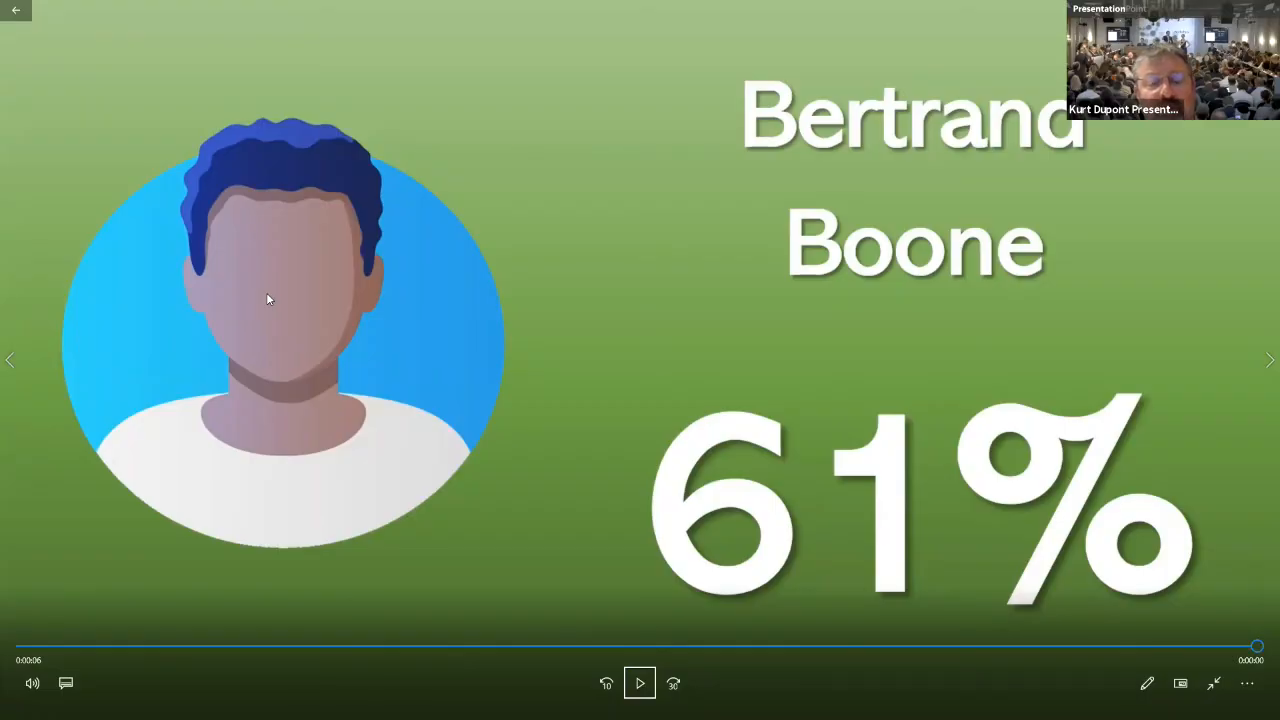
pyautogui.hotkey('alt', 'F4')
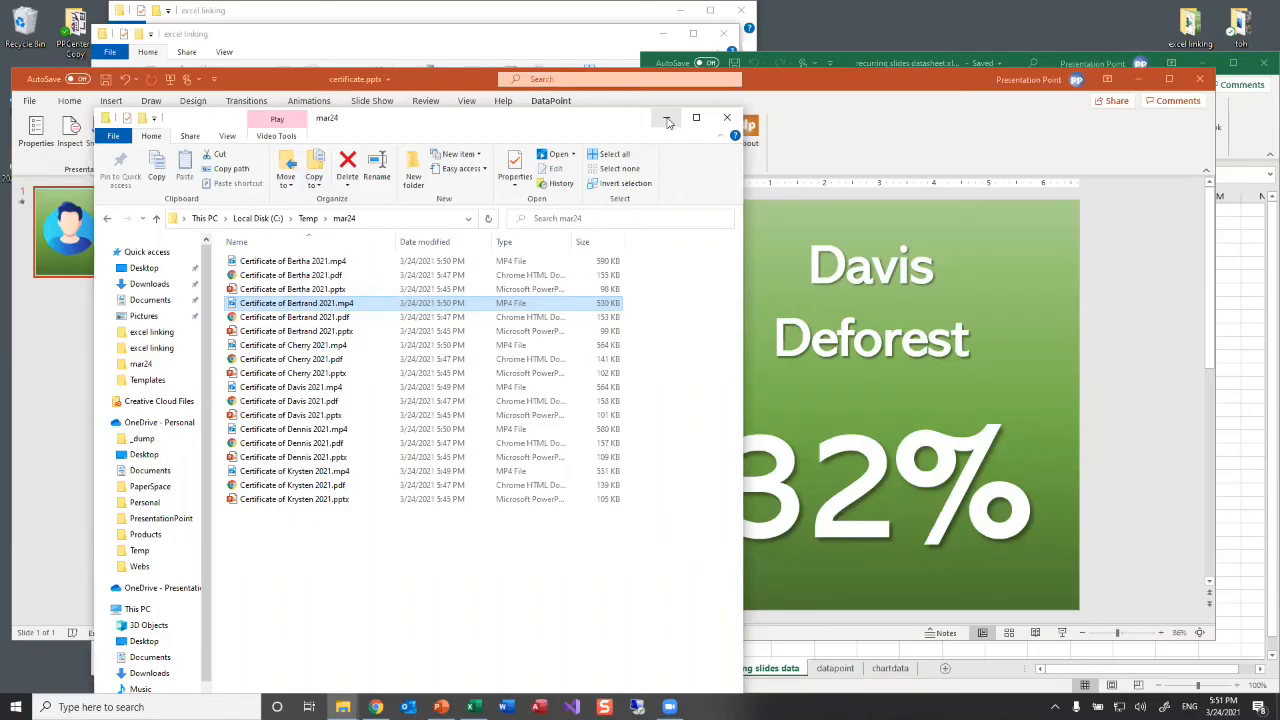
pyautogui.click(872, 89)
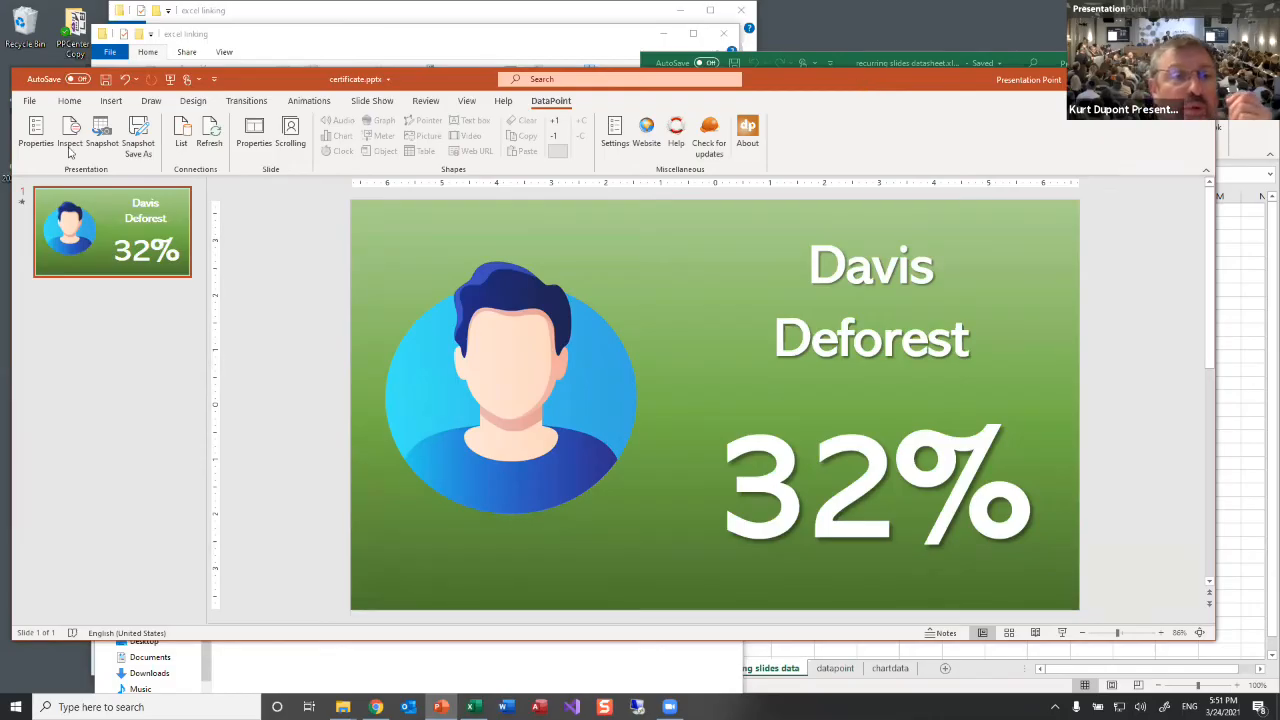
# Step: View the chart types offered for inserting a chart and close the dialog without adding one
pyautogui.click(109, 103)
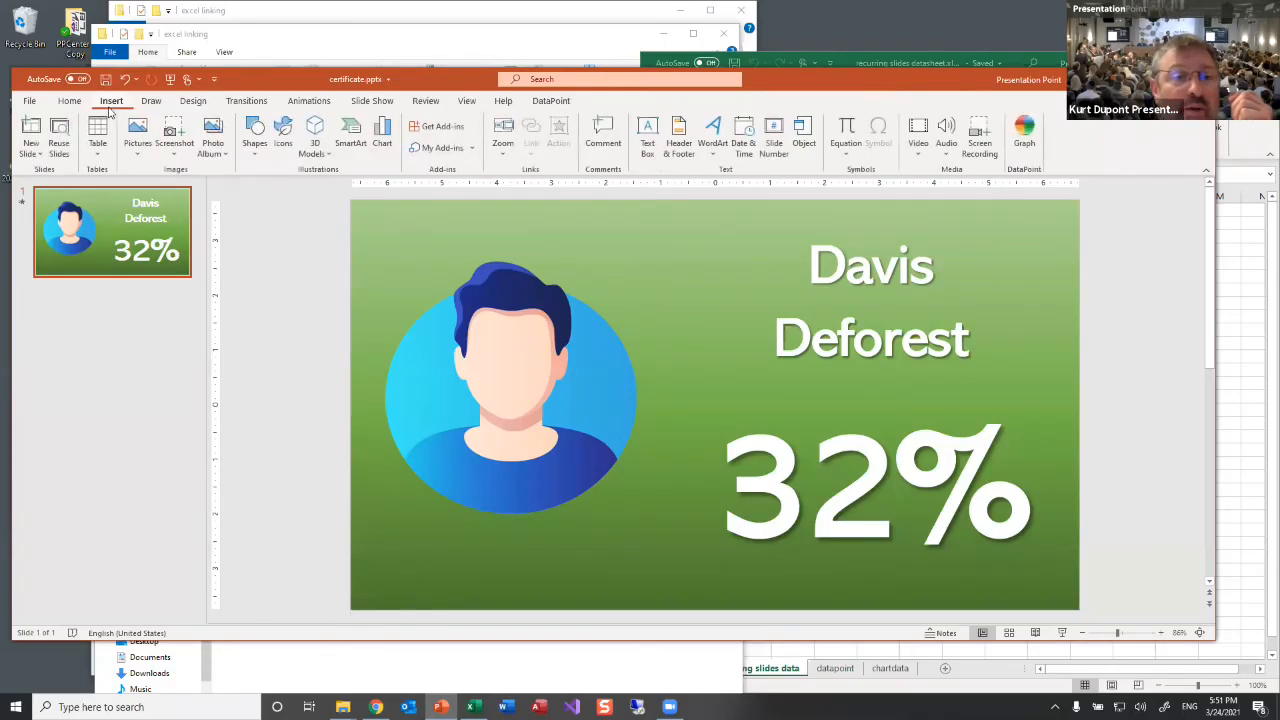
pyautogui.click(382, 135)
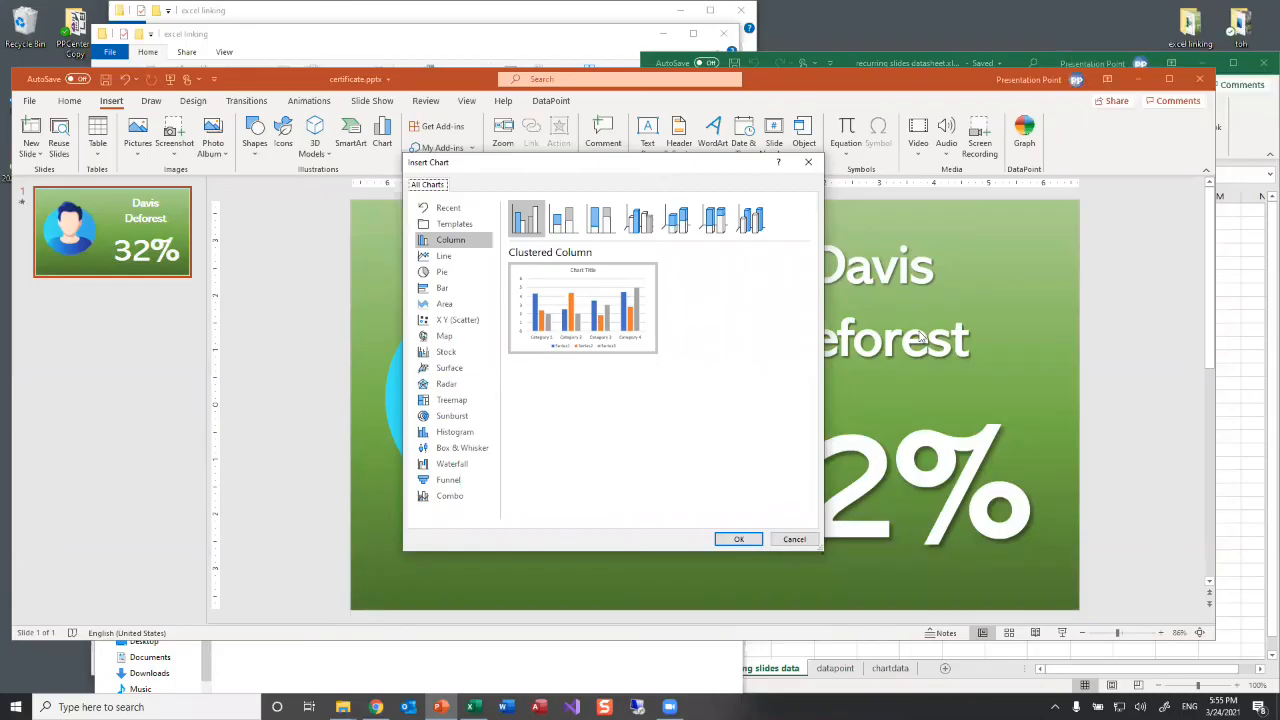
pyautogui.click(775, 541)
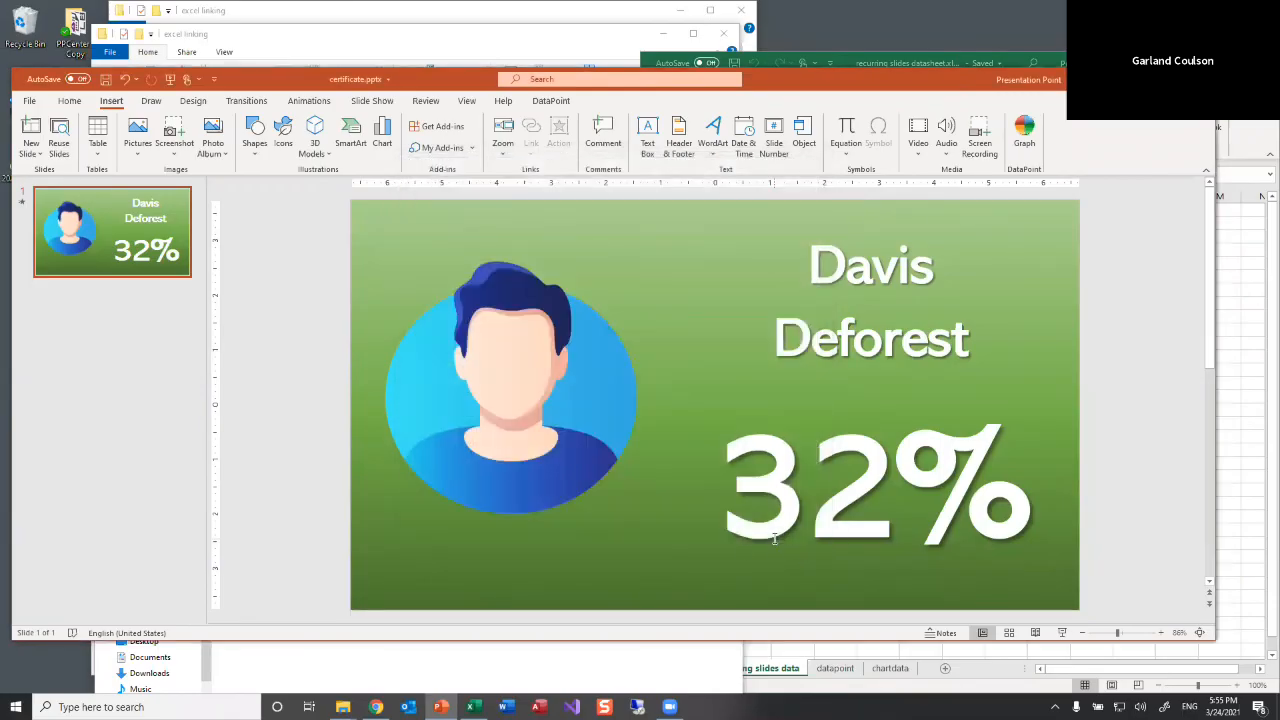
# Step: Look over the generated certificate files in the mar24 folder and return to the certificate presentation
pyautogui.moveTo(342, 707)
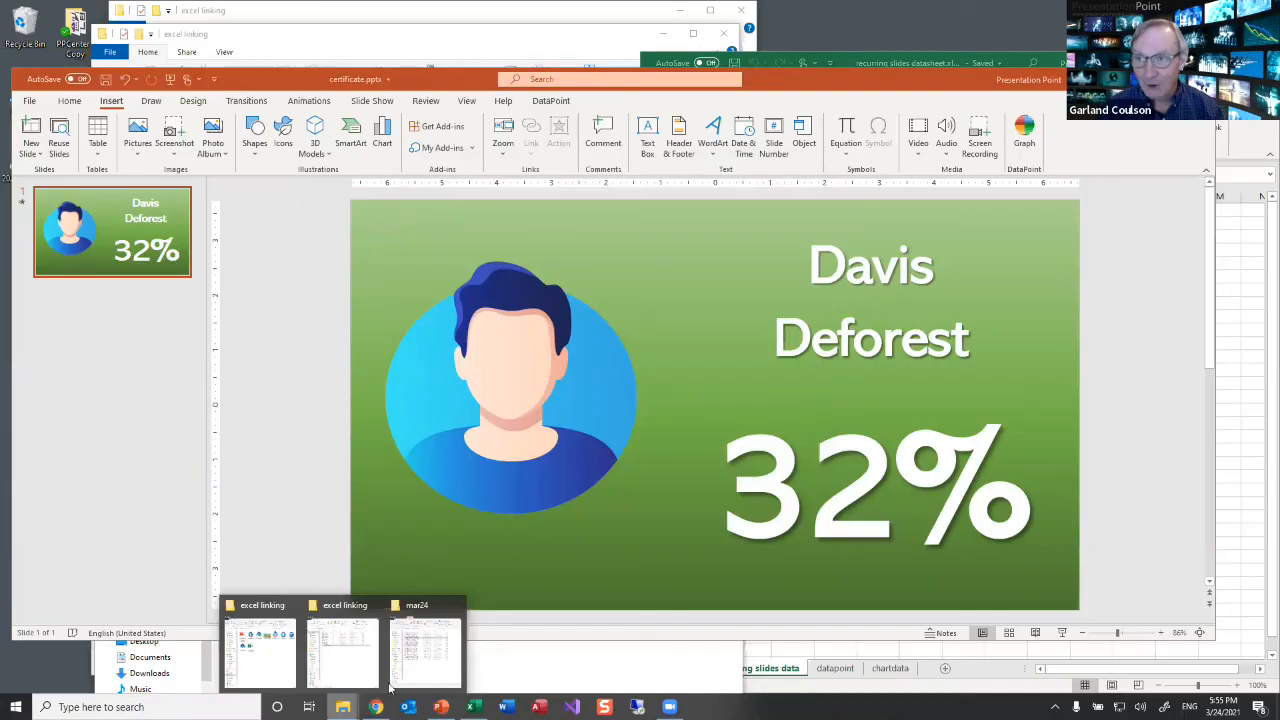
pyautogui.click(436, 630)
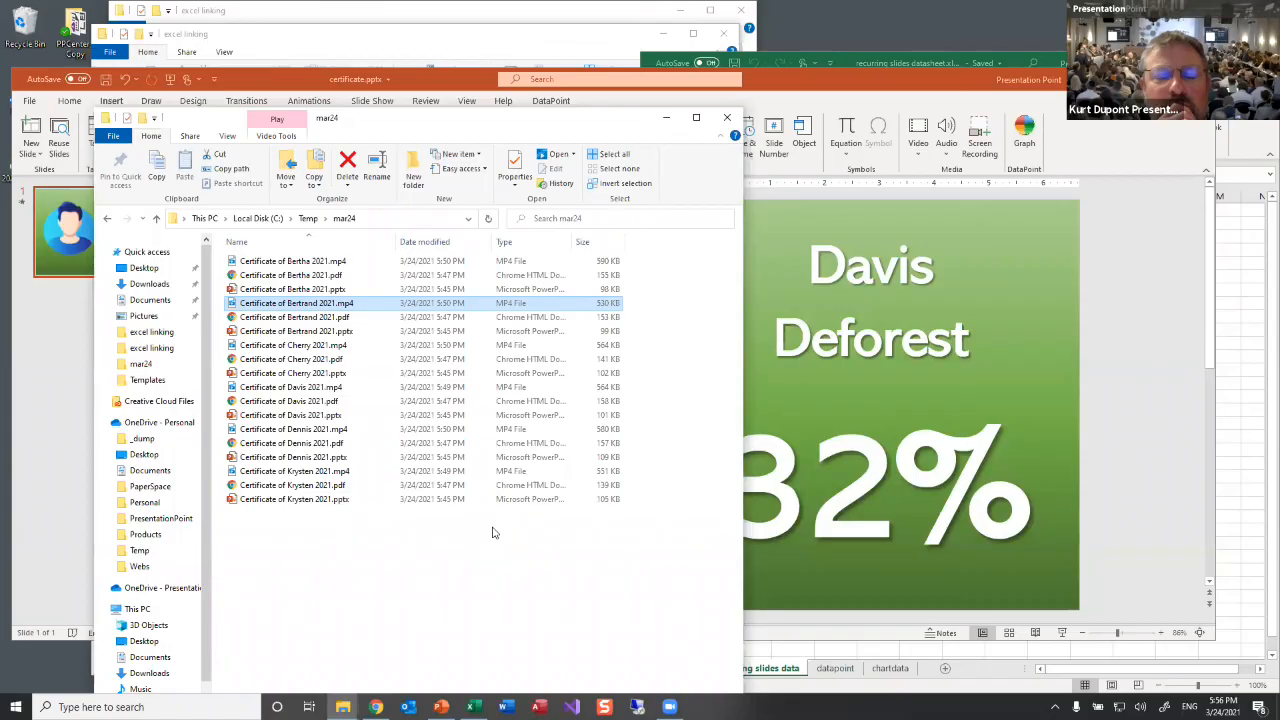
pyautogui.hotkey('alt', 'Tab')
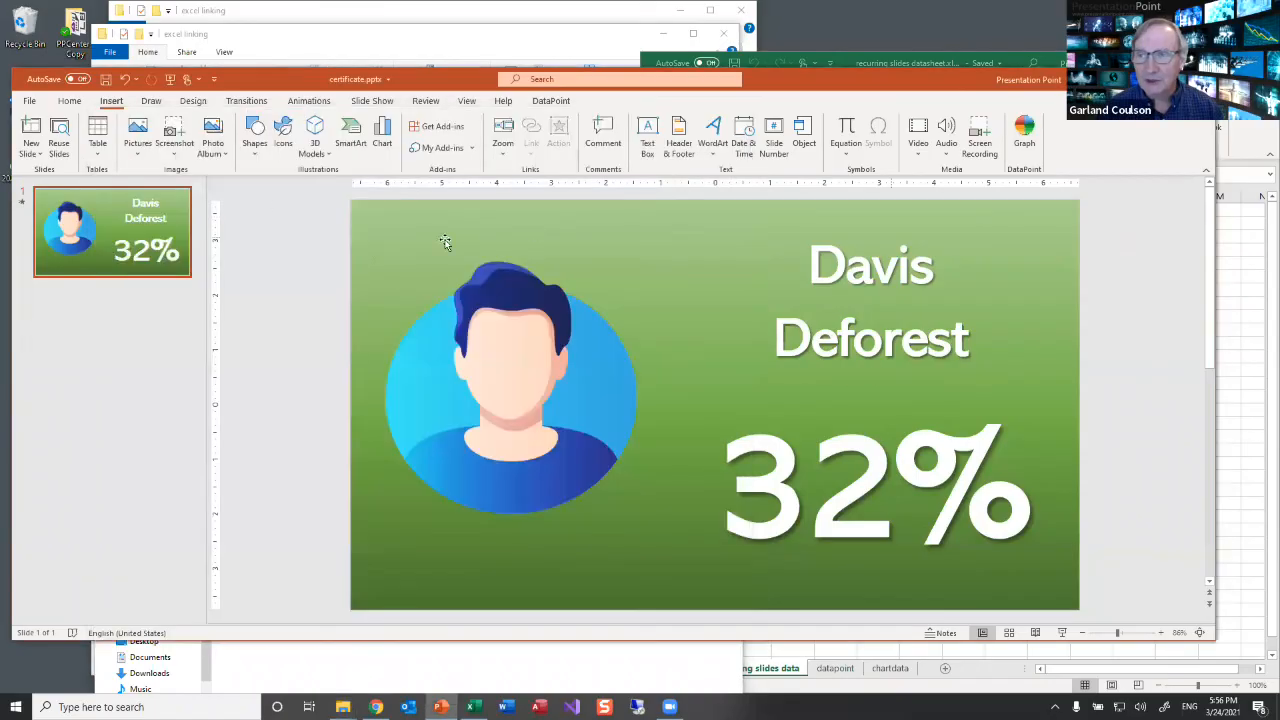
# Step: Open Snapshot Save As, review the file formats it offers, keep MP4 Video selected and close the dialog
pyautogui.click(551, 101)
pyautogui.click(138, 138)
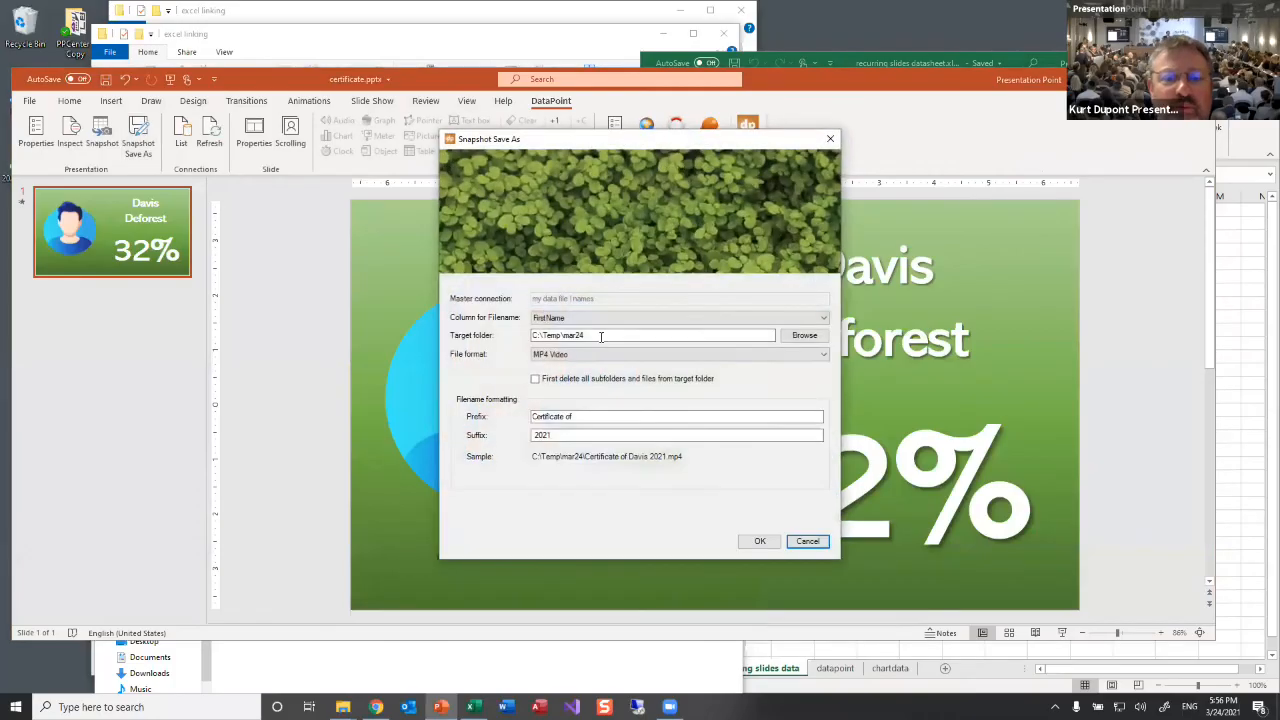
pyautogui.click(596, 355)
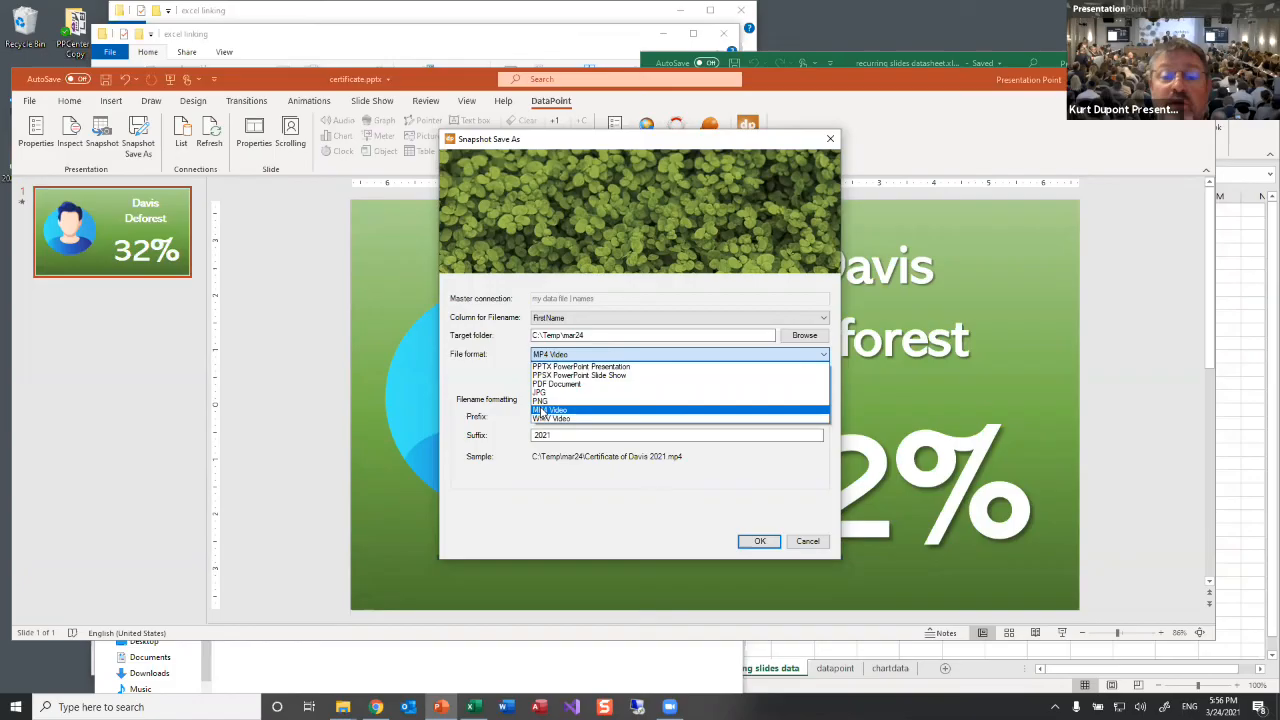
pyautogui.click(681, 415)
pyautogui.press('Return')
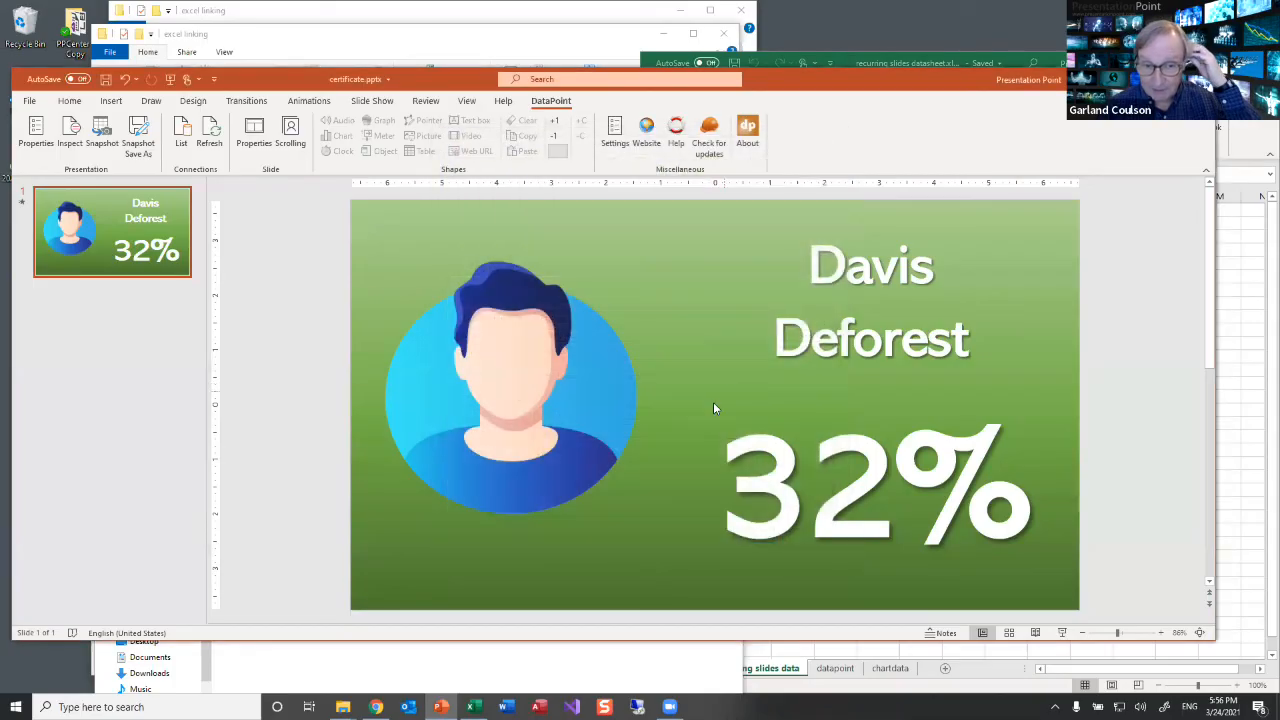
# Step: Examine the data source types in DataPoint's connections list, including Weather and Text files, and close it without changes
pyautogui.click(186, 138)
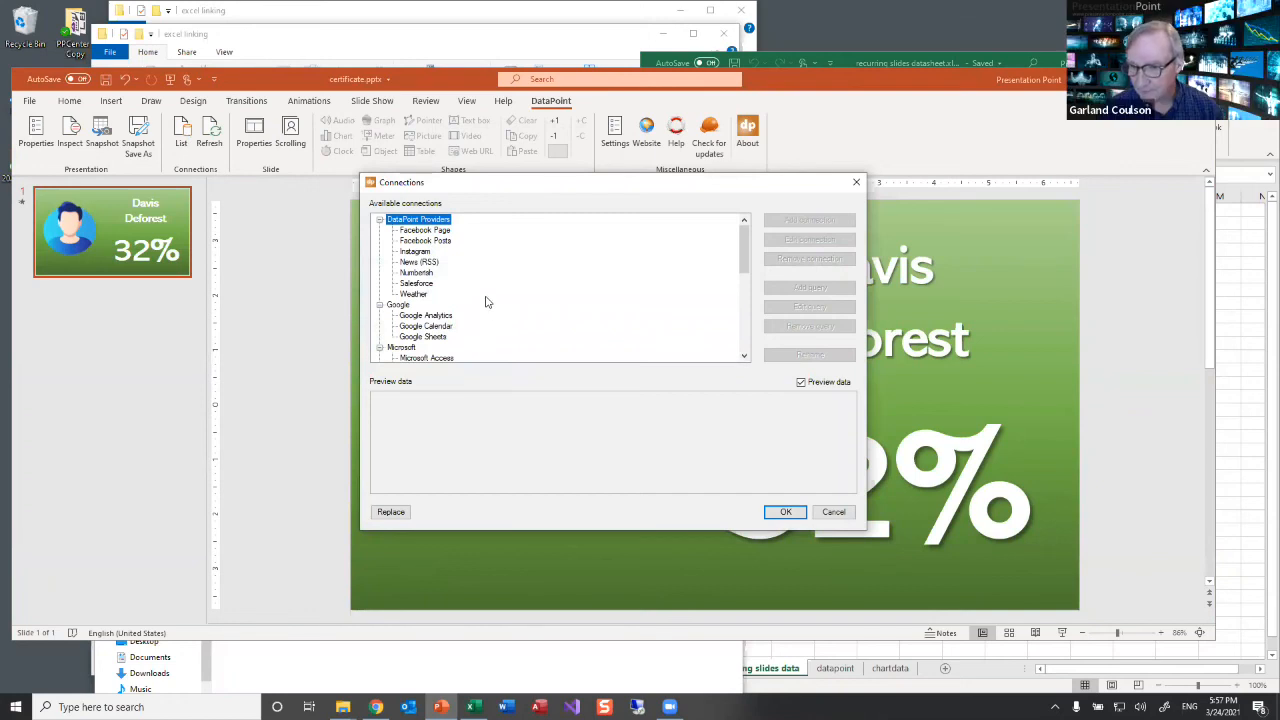
pyautogui.scroll(-1, 487, 302)
pyautogui.scroll(1, 487, 302)
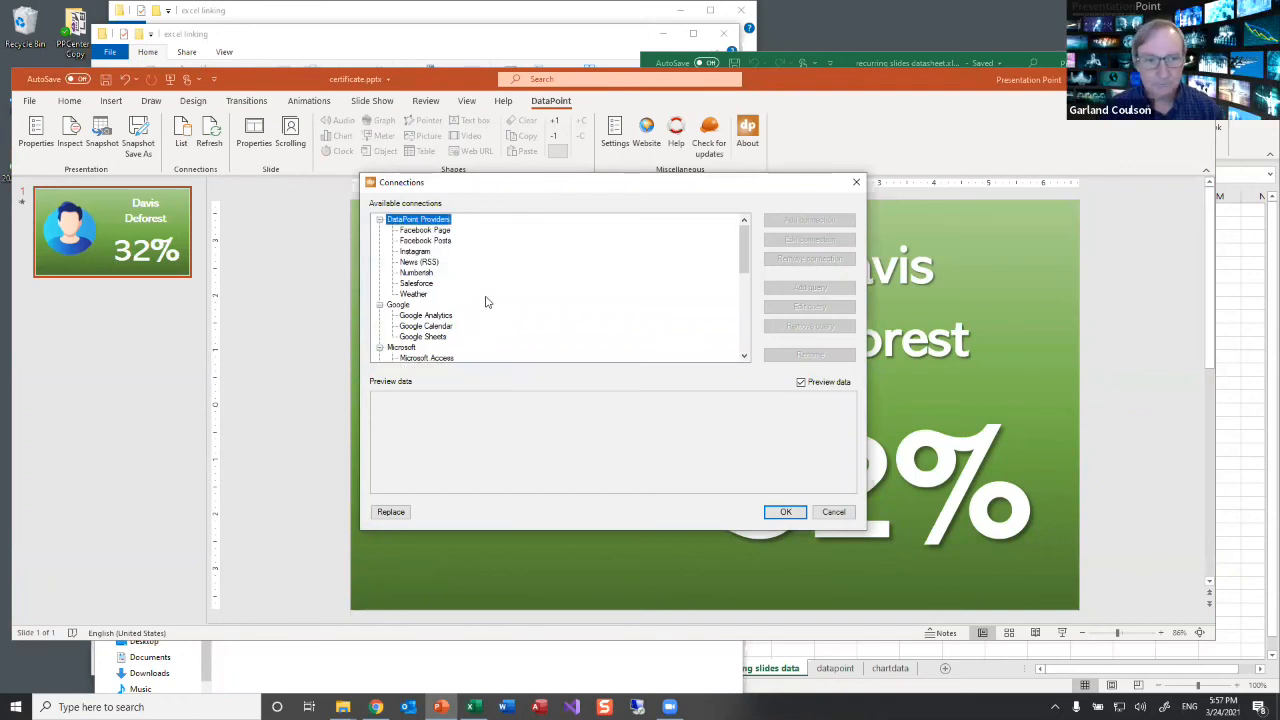
pyautogui.click(420, 296)
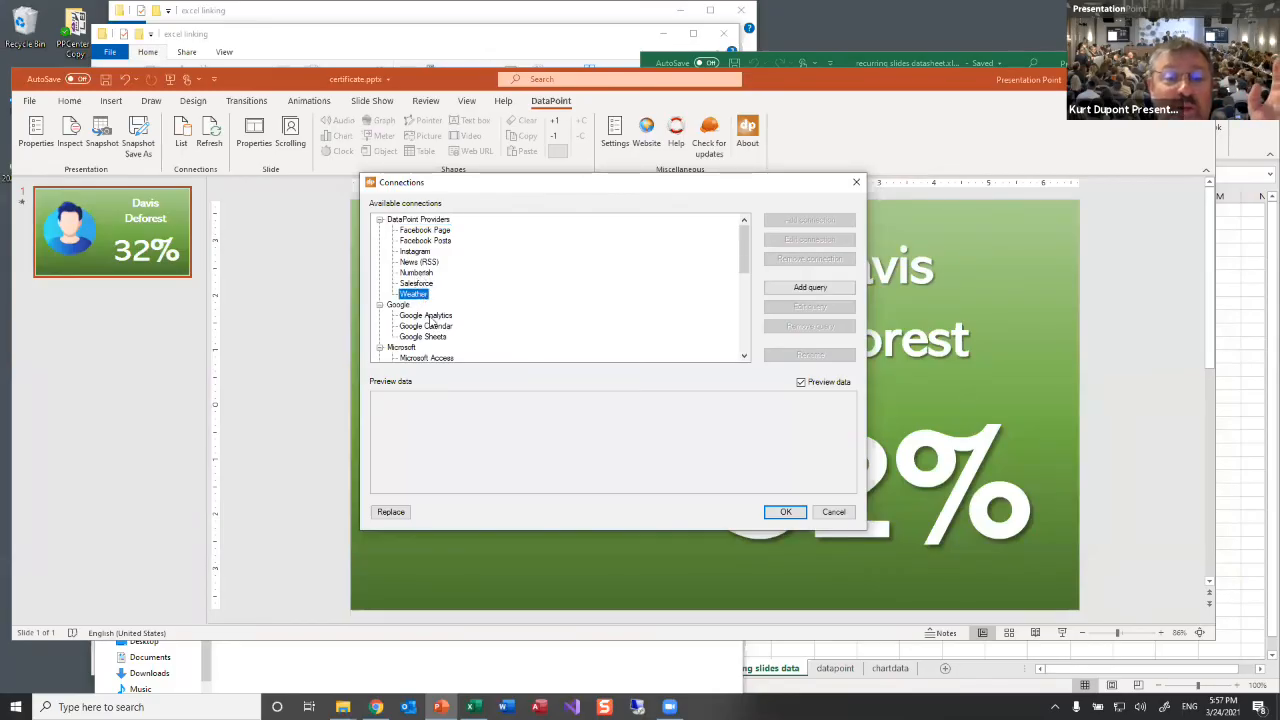
pyautogui.scroll(-2, 432, 318)
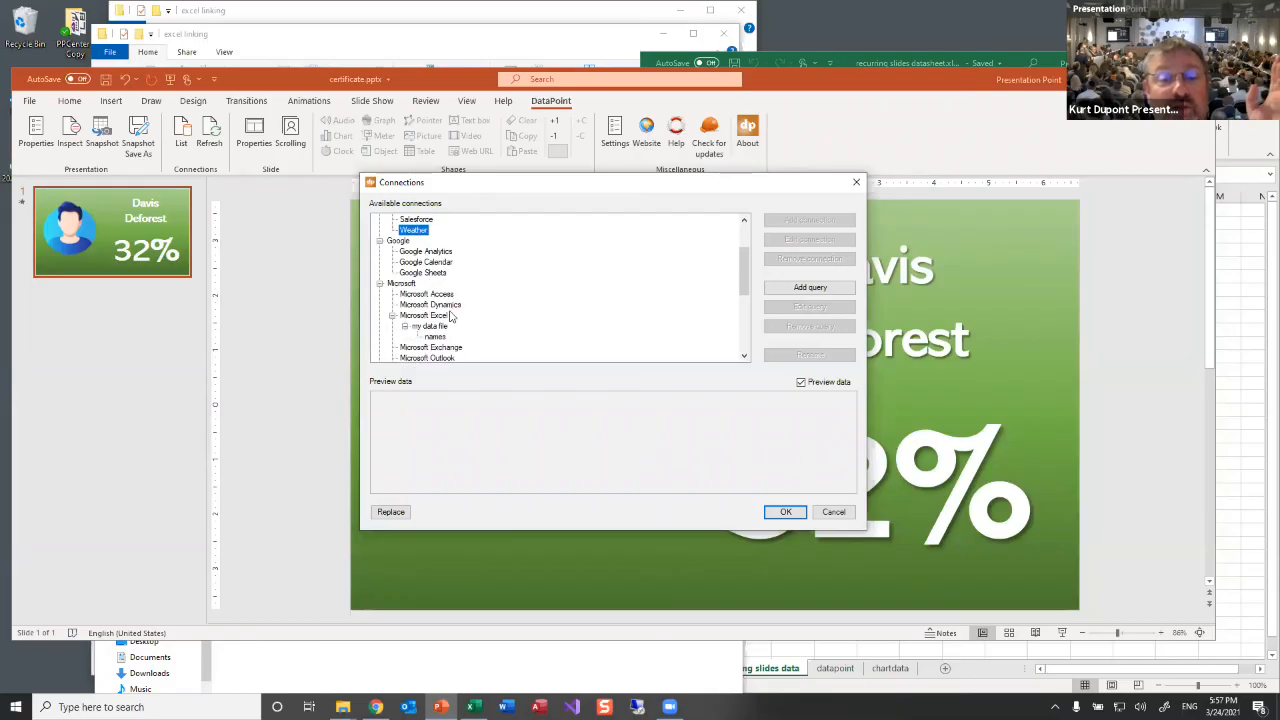
pyautogui.scroll(-1, 452, 318)
pyautogui.scroll(-1, 456, 322)
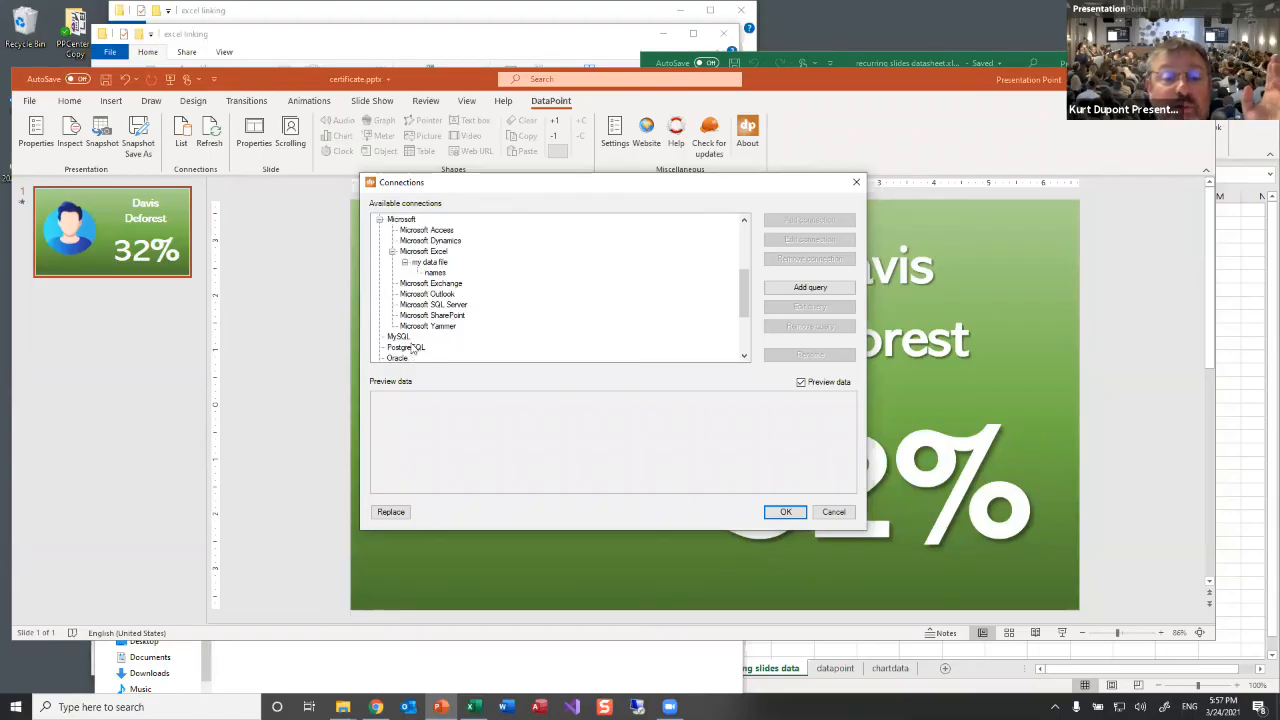
pyautogui.scroll(-2, 411, 348)
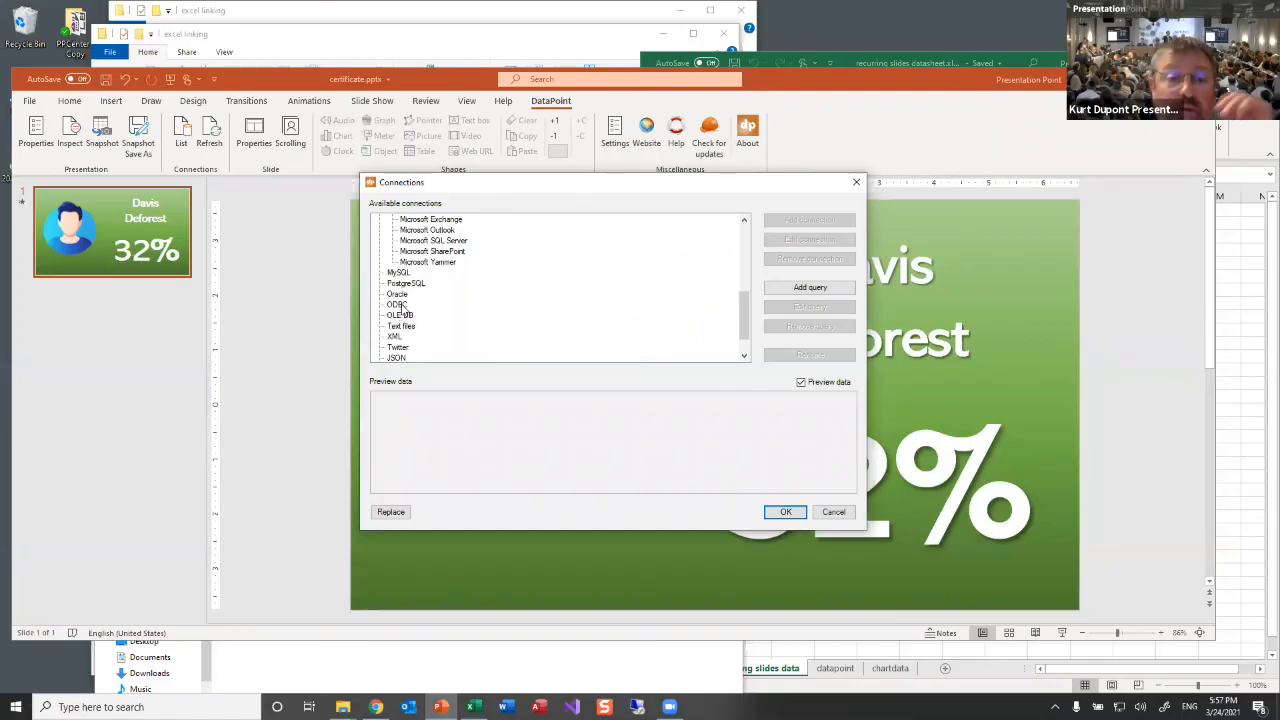
pyautogui.click(401, 328)
pyautogui.scroll(-1, 404, 320)
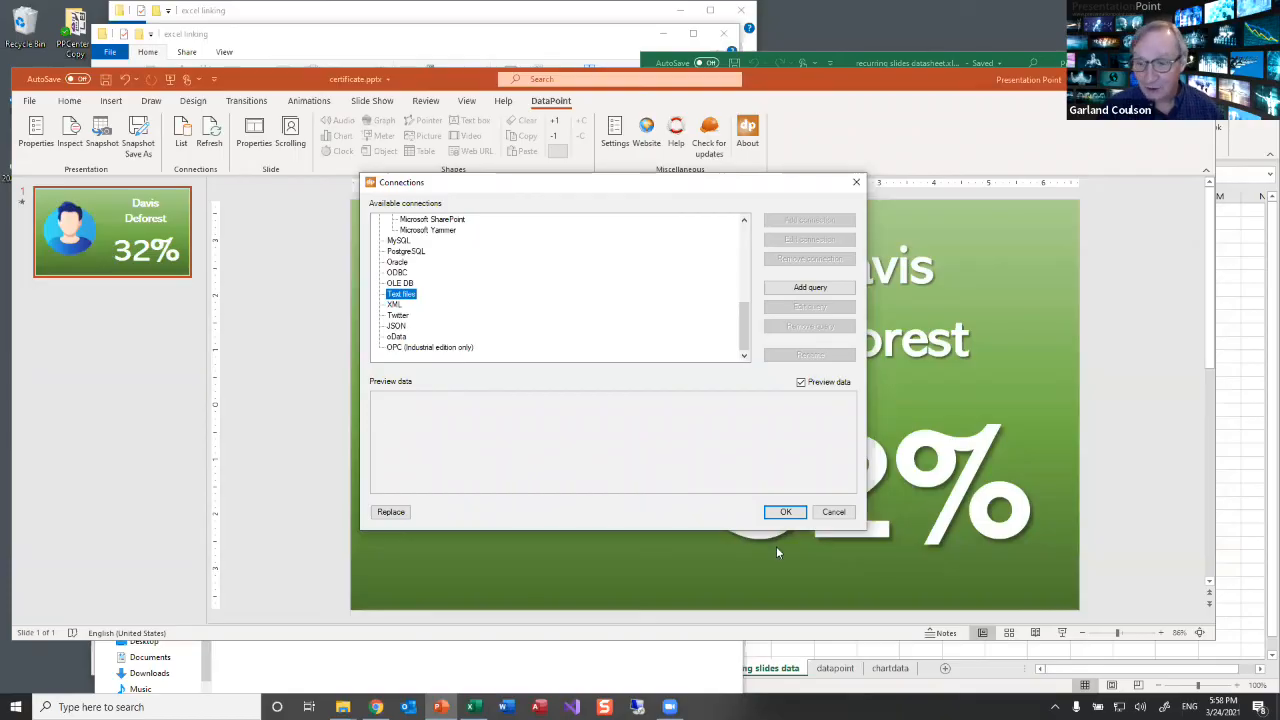
pyautogui.click(828, 515)
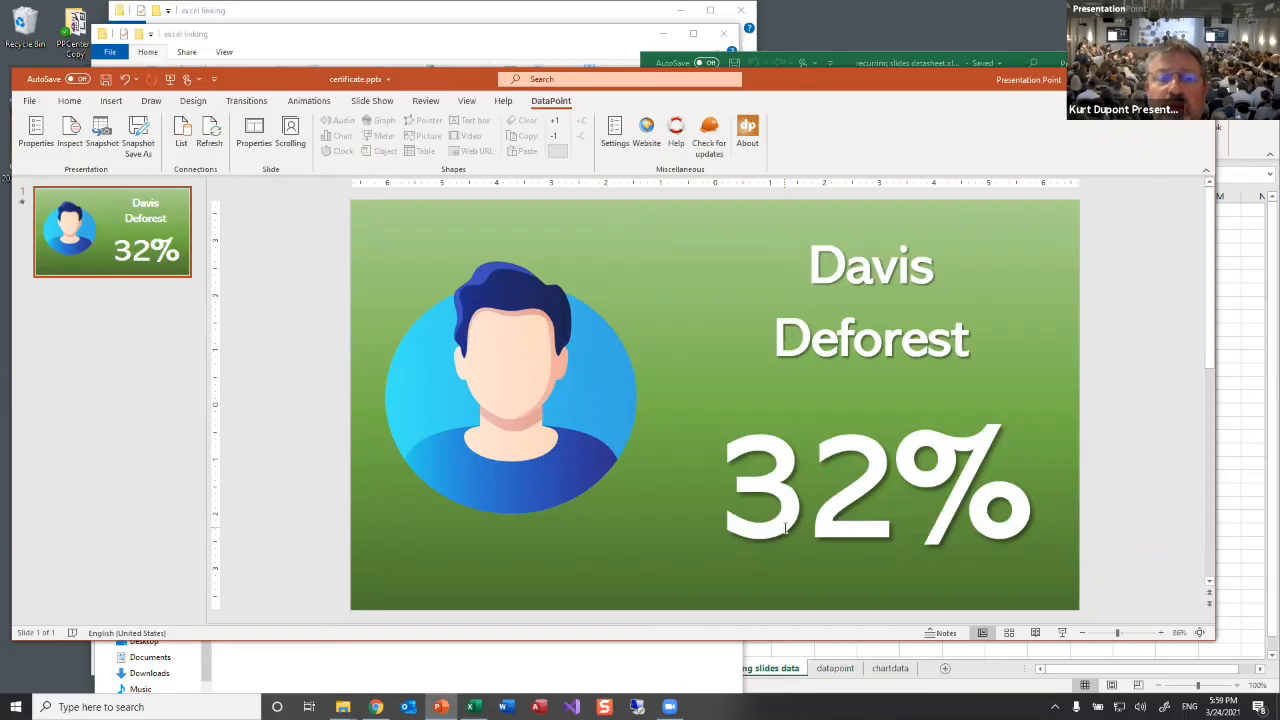
# Step: Reopen the DataPoint connections list and select Microsoft SharePoint among the Microsoft data sources
pyautogui.click(185, 150)
pyautogui.scroll(-4, 511, 316)
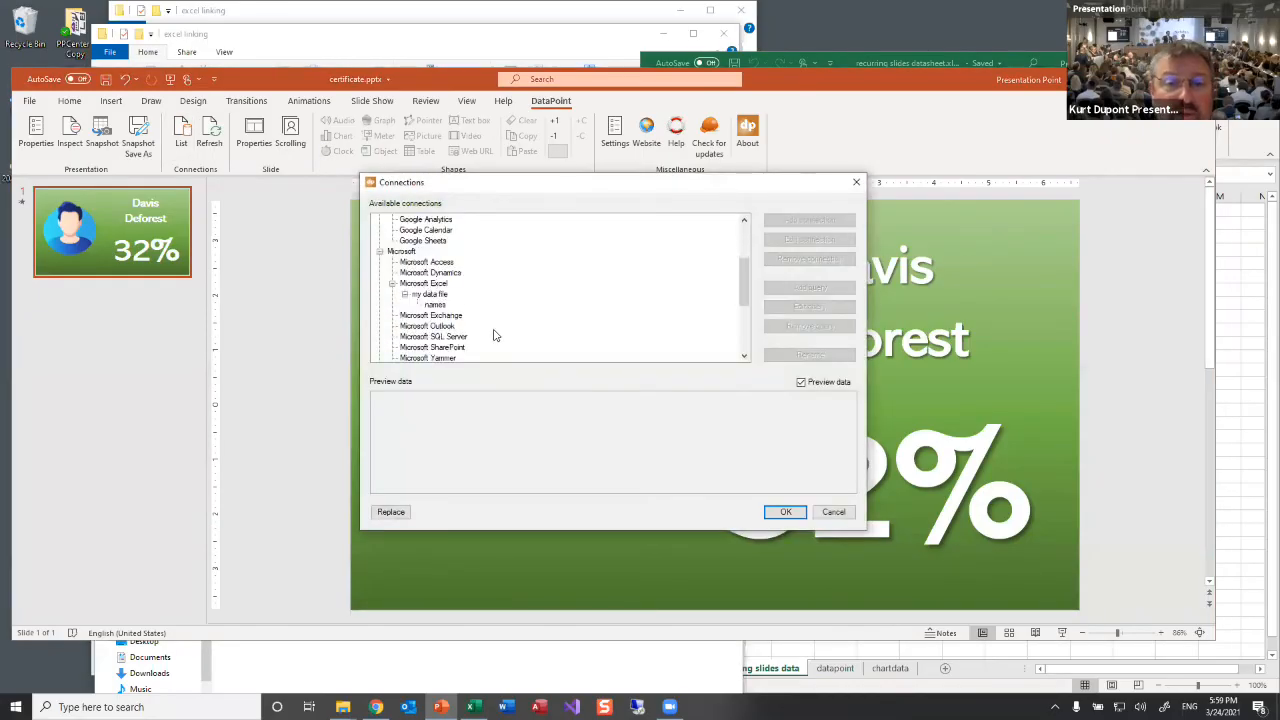
pyautogui.click(457, 316)
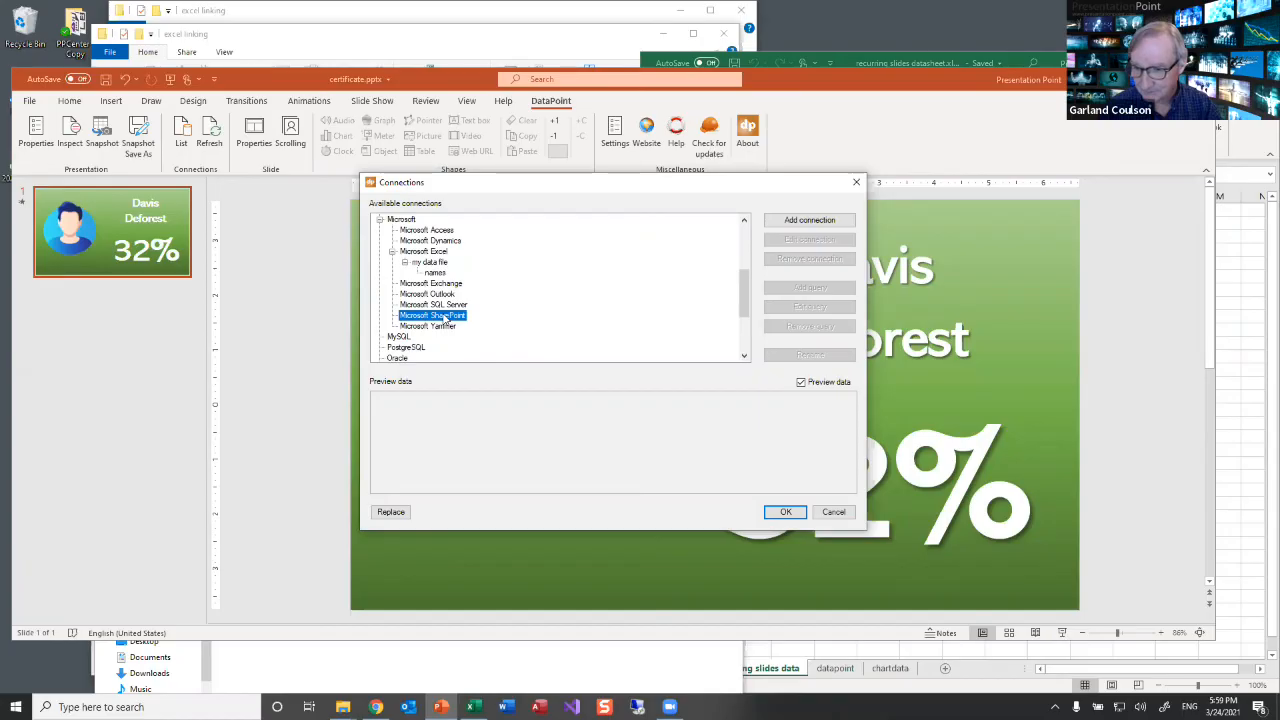
pyautogui.click(683, 132)
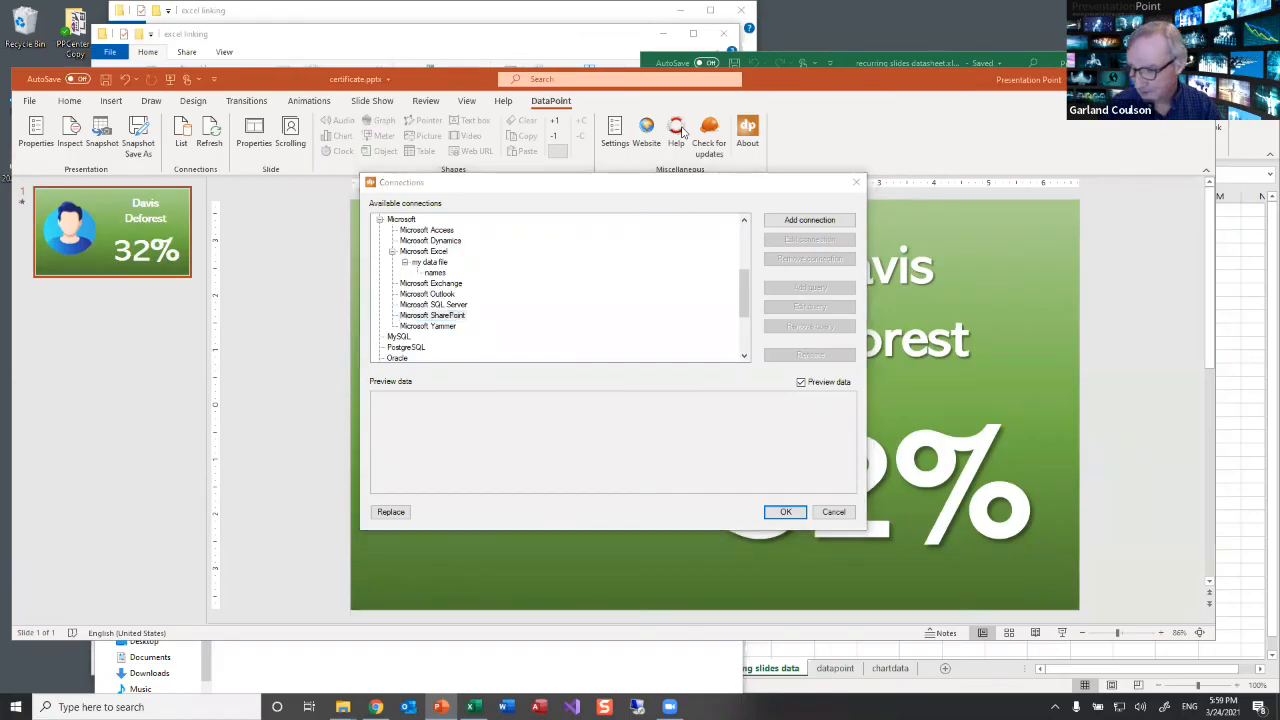